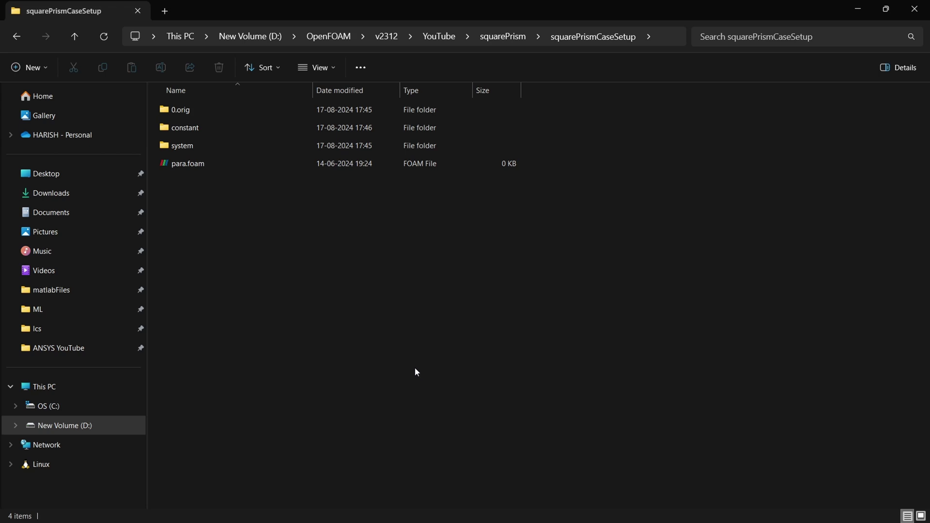
Step: Open para.foam in ParaView, dismiss the no-mesh errors, apply it, then delete it and return to Explorer
double_click(195, 167)
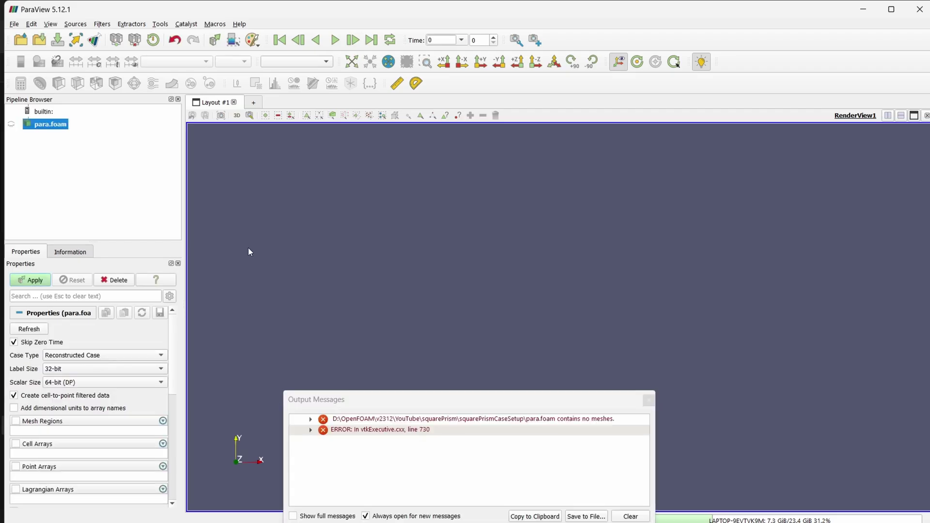
left_click(649, 399)
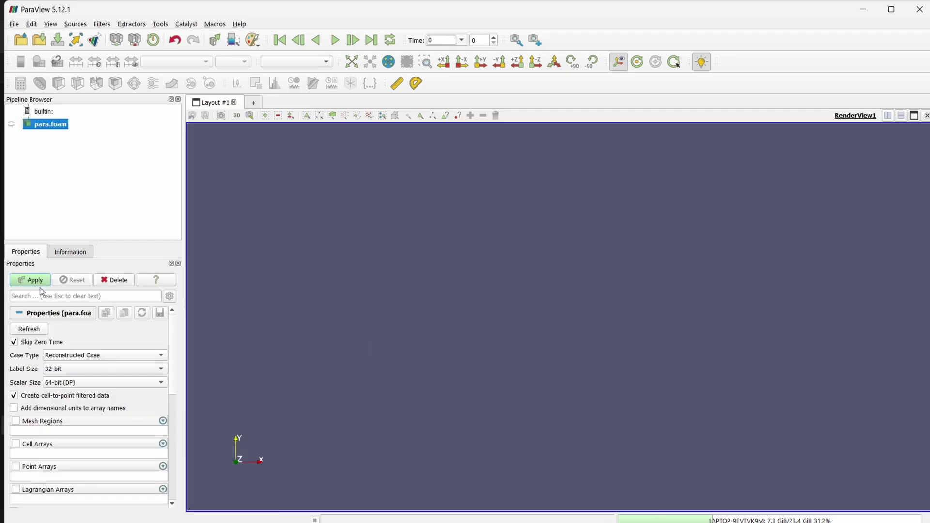
left_click(40, 284)
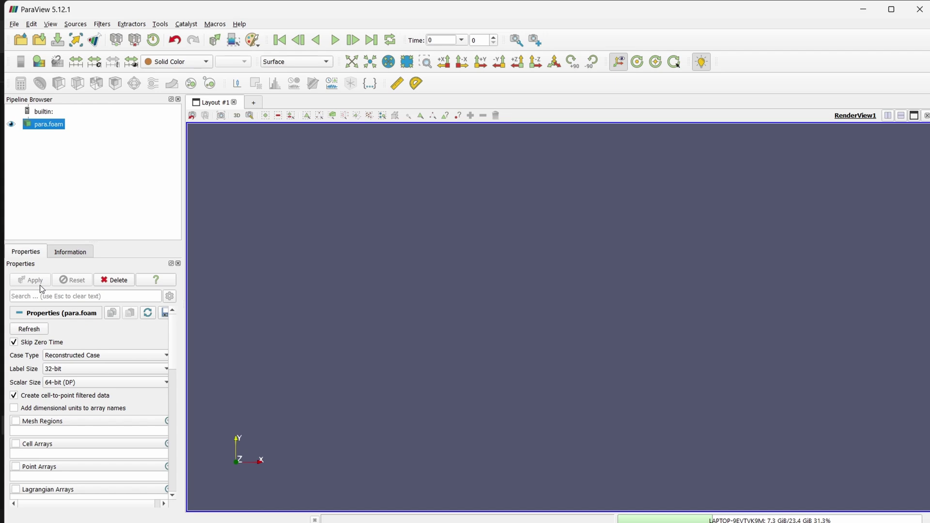
left_click(115, 280)
key("alt+Tab")
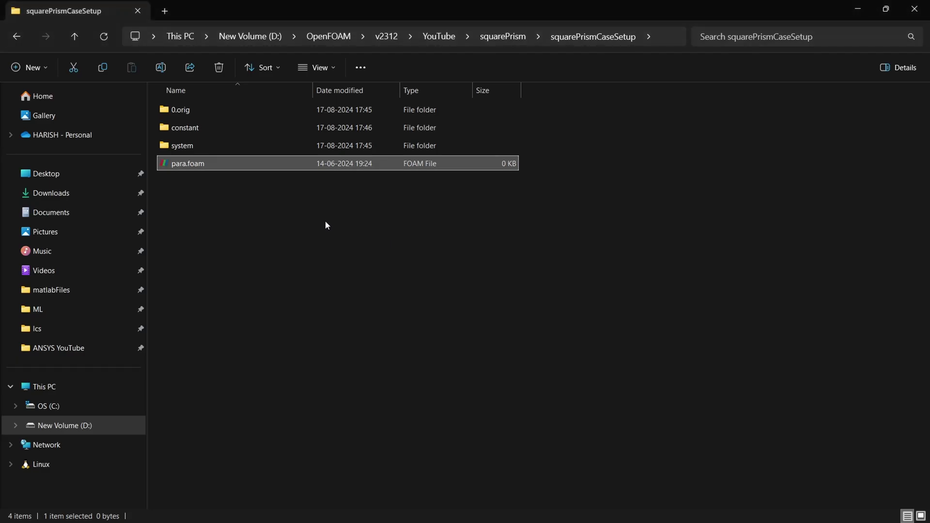
Step: Load constant/triSurface/square.stl into ParaView and apply it
double_click(183, 128)
double_click(197, 107)
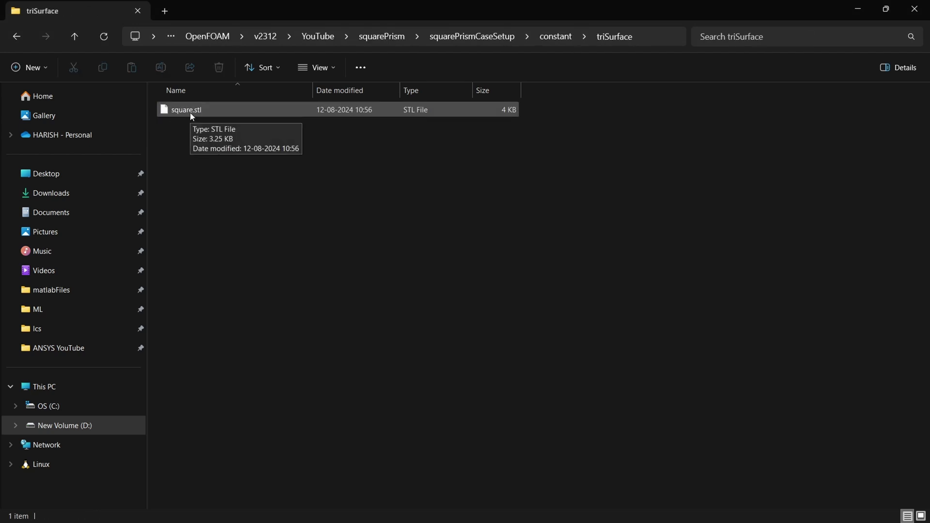
left_click_drag(190, 107, 325, 230)
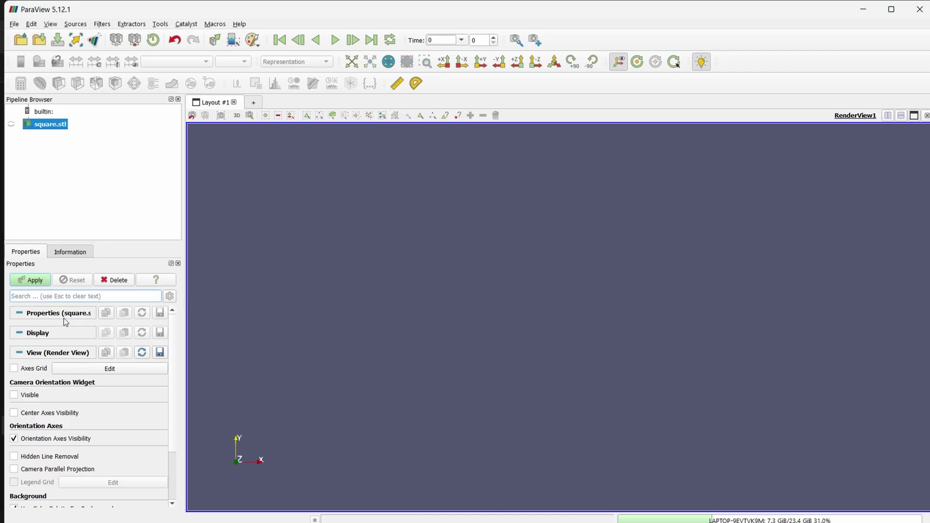
left_click(18, 283)
Step: Show the Data Axes Grid around the cube and inspect it from several angles
left_click_drag(359, 346, 471, 371)
scroll(533, 373, "down", 4)
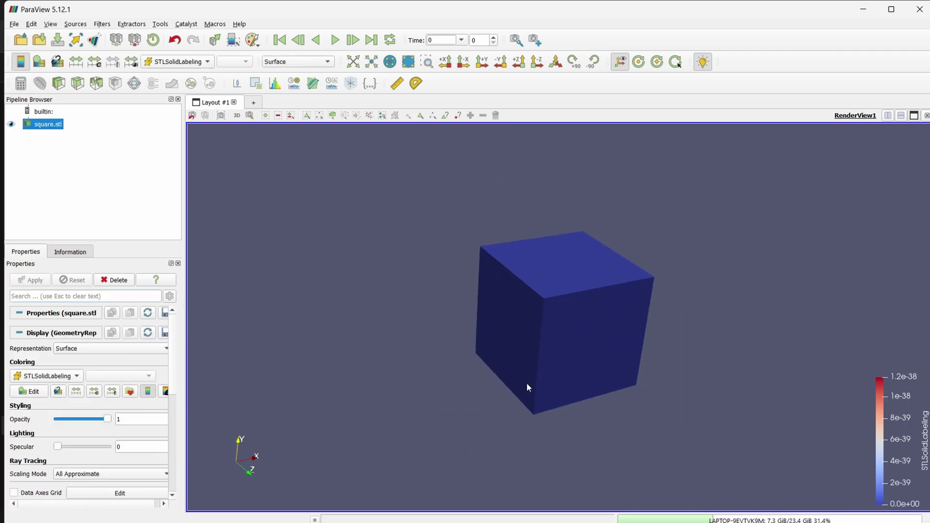
left_click_drag(525, 386, 568, 383)
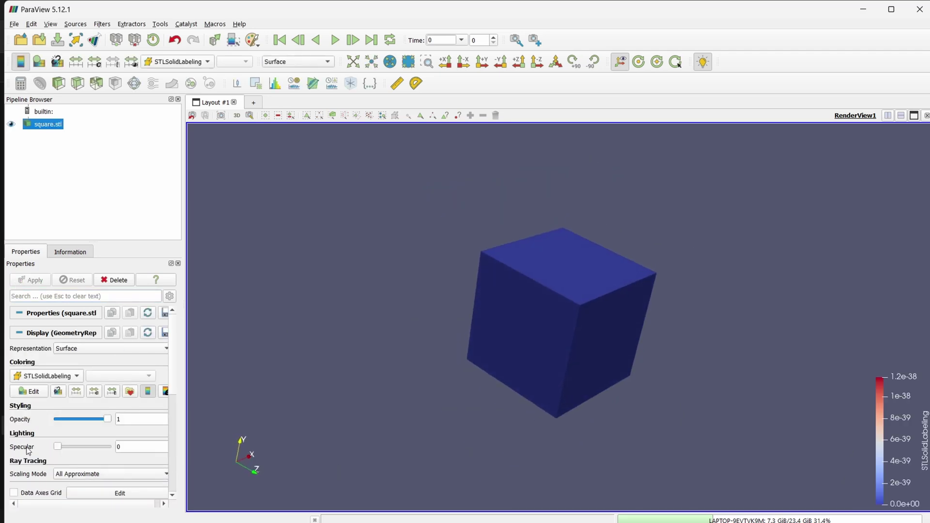
scroll(36, 445, "down", 4)
left_click(33, 381)
left_click_drag(345, 353, 618, 213)
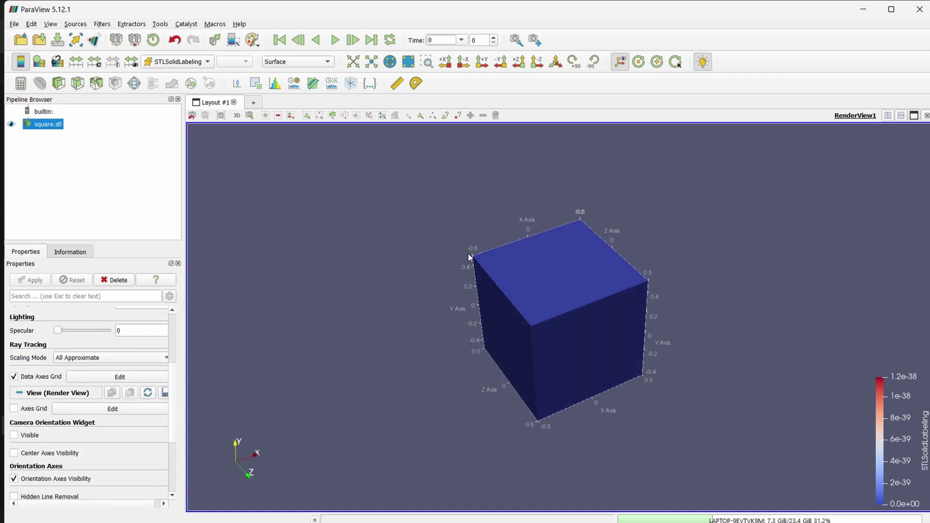
scroll(562, 267, "up", 2)
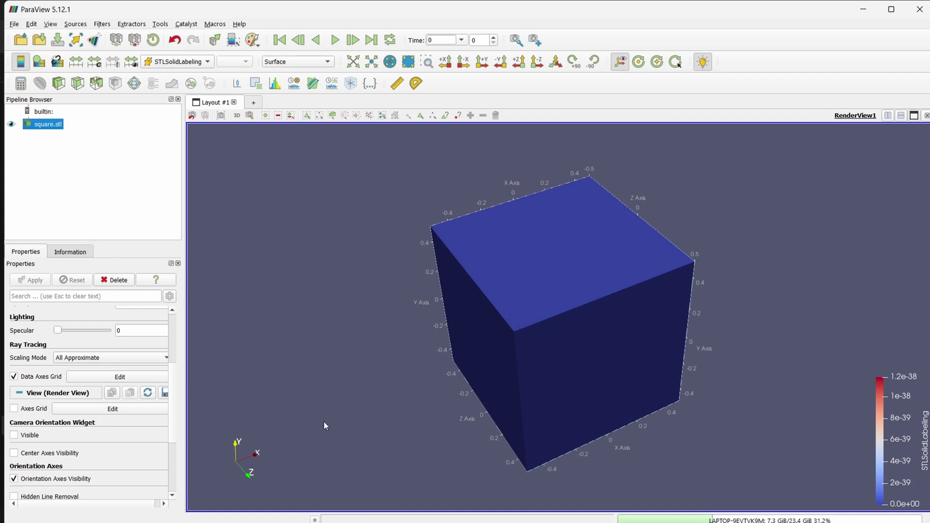
scroll(417, 326, "down", 2)
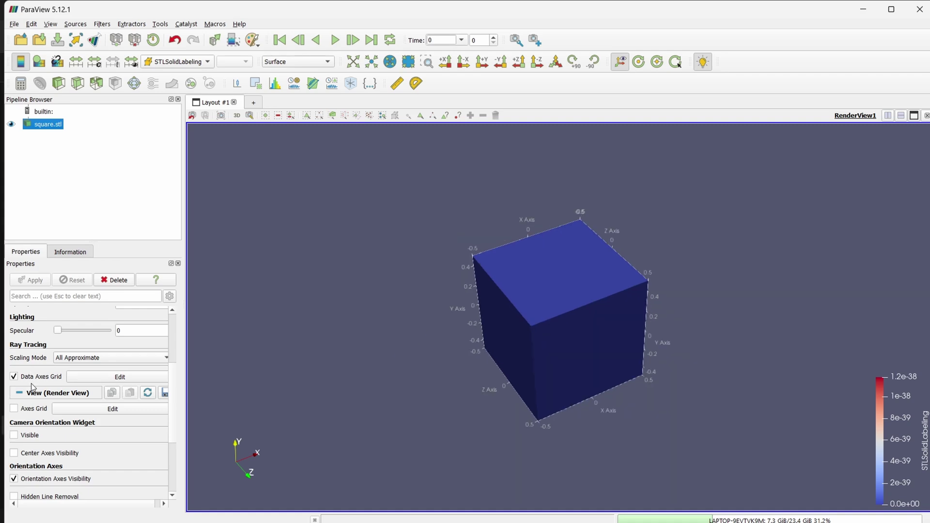
Step: Turn the axes grid off and rotate and zoom the cube a little more
left_click(29, 377)
left_click_drag(234, 377, 329, 350)
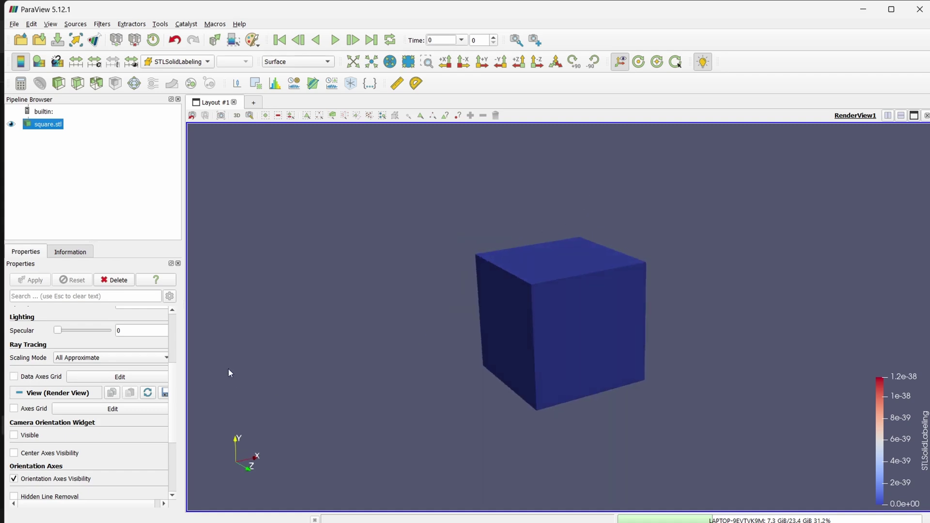
scroll(481, 420, "down", 4)
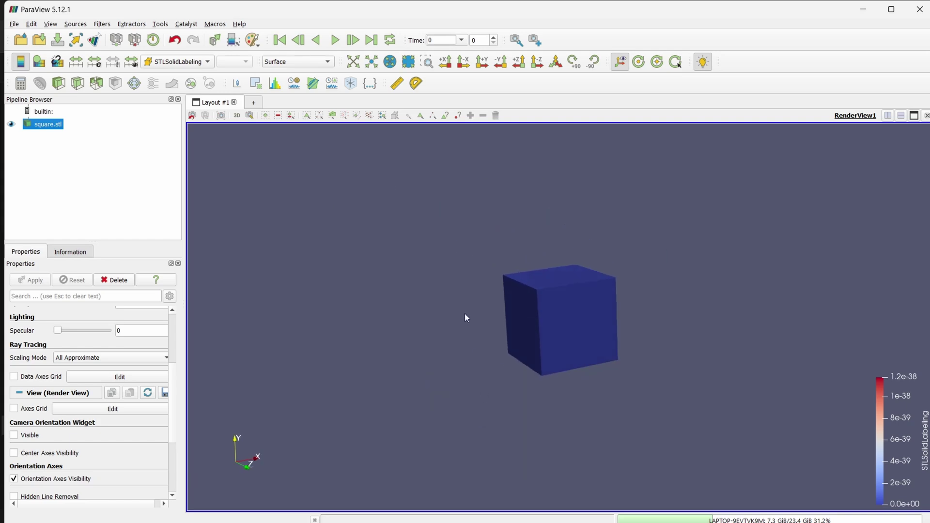
mouse_move(465, 318)
left_mouse_down()
mouse_move(426, 318)
mouse_move(454, 311)
mouse_move(484, 328)
mouse_move(461, 331)
left_mouse_up()
scroll(435, 332, "down", 2)
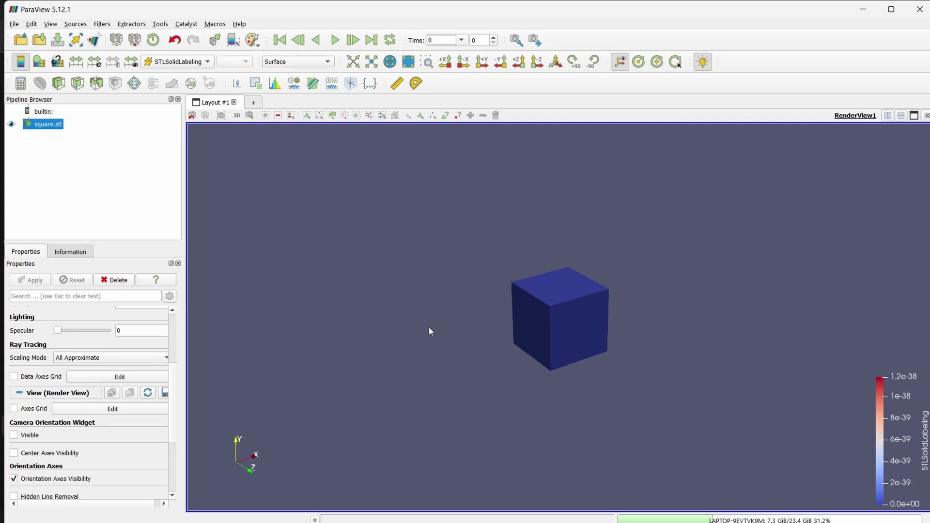
Step: Close ParaView and open a terminal in the squarePrismCaseSetup case folder
left_click(920, 13)
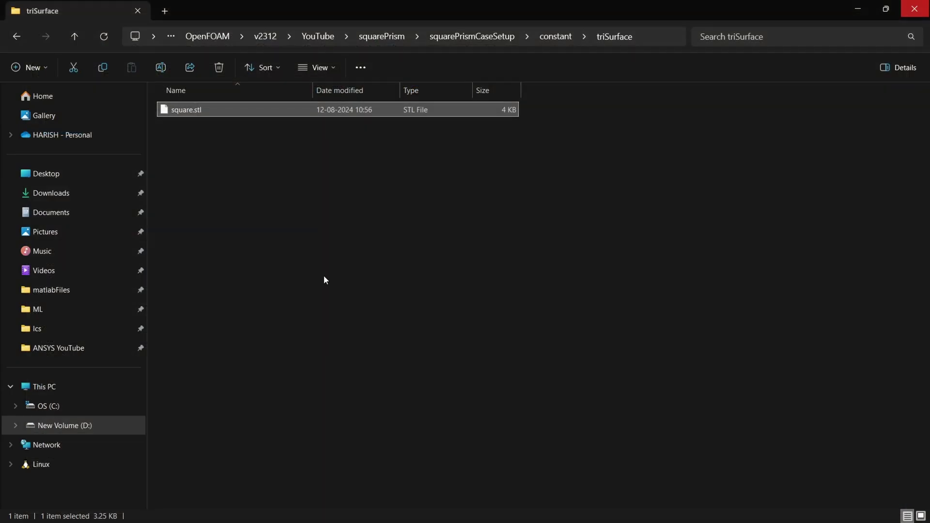
left_click(306, 267)
key("alt+Up")
key("alt+Up")
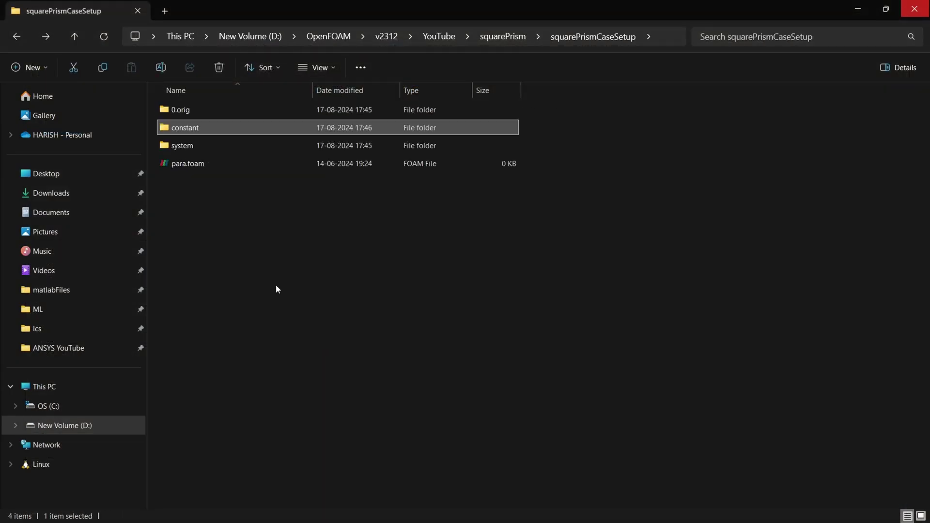
right_click(193, 193)
left_click(255, 354)
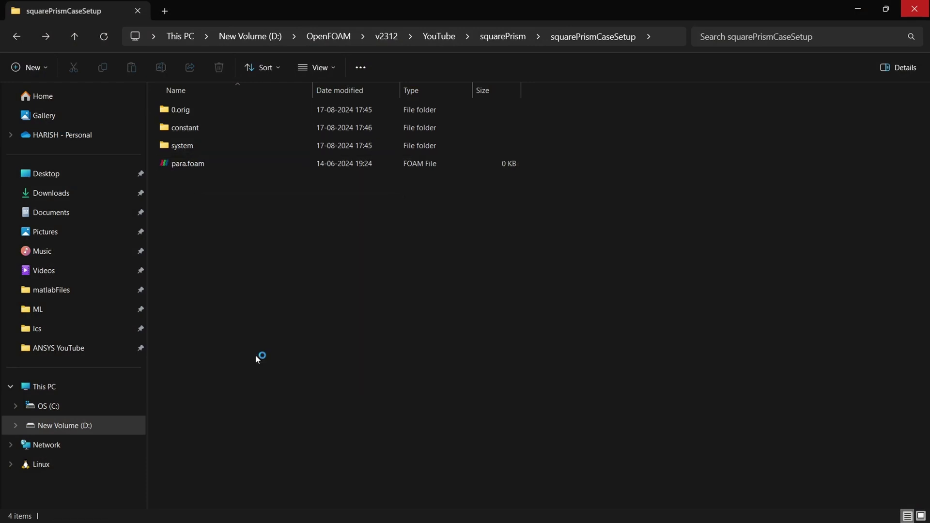
Step: Start the WSL Ubuntu shell and load OpenFOAM v2312 with of2312, clearing the screen
type("wsl")
key("Return")
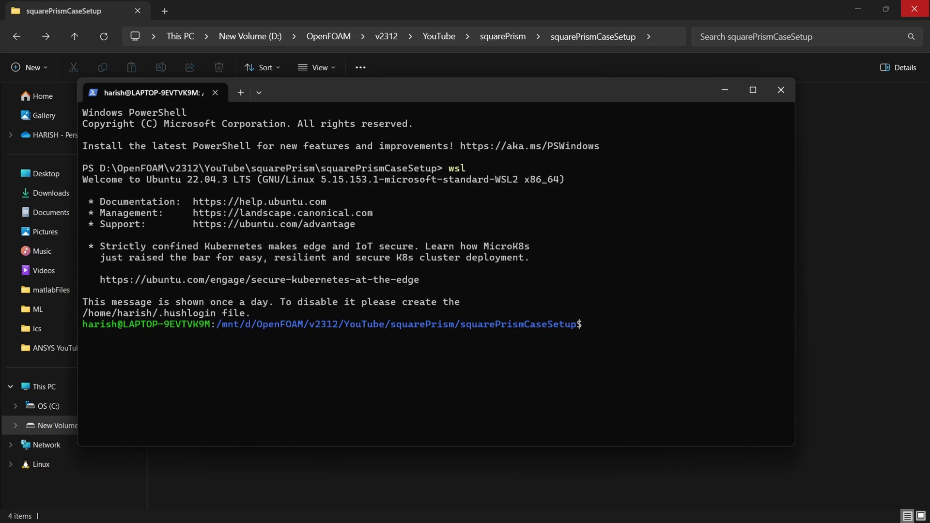
type("clear")
key("Return")
type("of2312")
key("Return")
type("clear")
key("Return")
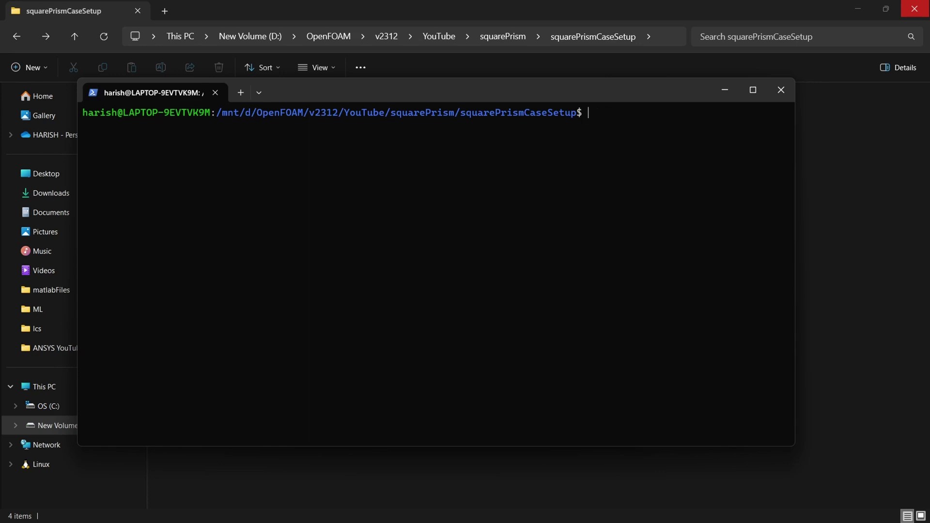
key("alt+Tab")
Step: Open blockMeshDict from the system folder and review its vertices and the 200 100 100 block cells
double_click(194, 148)
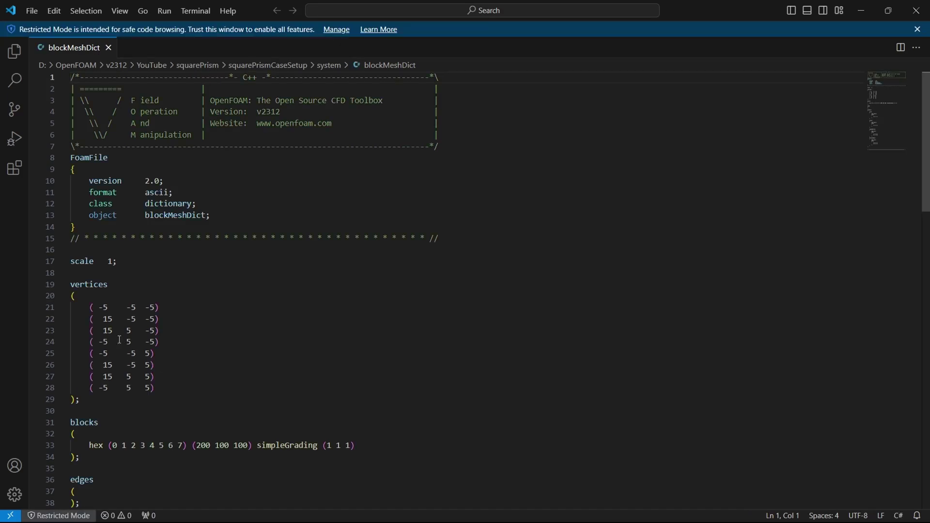
scroll(113, 328, "down", 2)
scroll(122, 308, "down", 1)
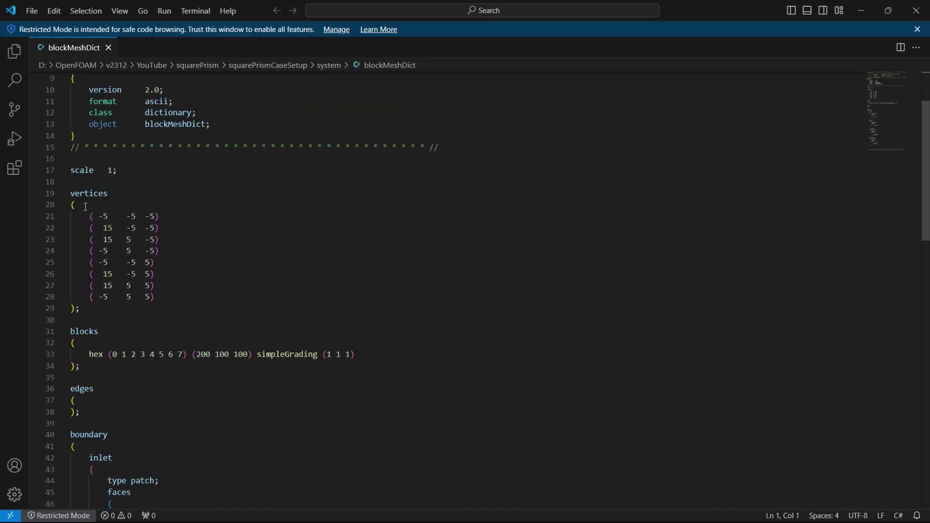
scroll(164, 322, "down", 2)
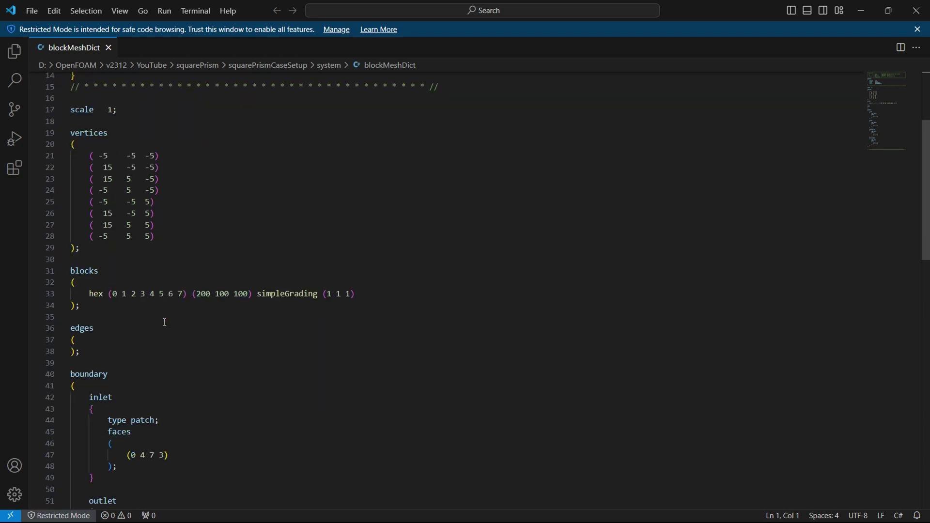
scroll(213, 300, "down", 2)
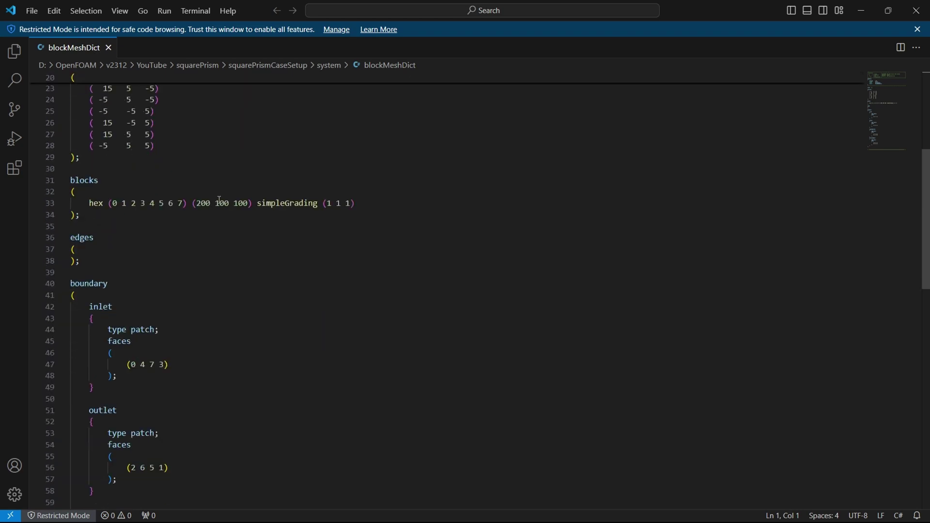
left_click_drag(197, 205, 250, 204)
left_click(228, 228)
Step: Review the boundary patches: inlet, outlet, topAndBottom and frontAndBack
scroll(221, 298, "down", 2)
scroll(221, 298, "down", 3)
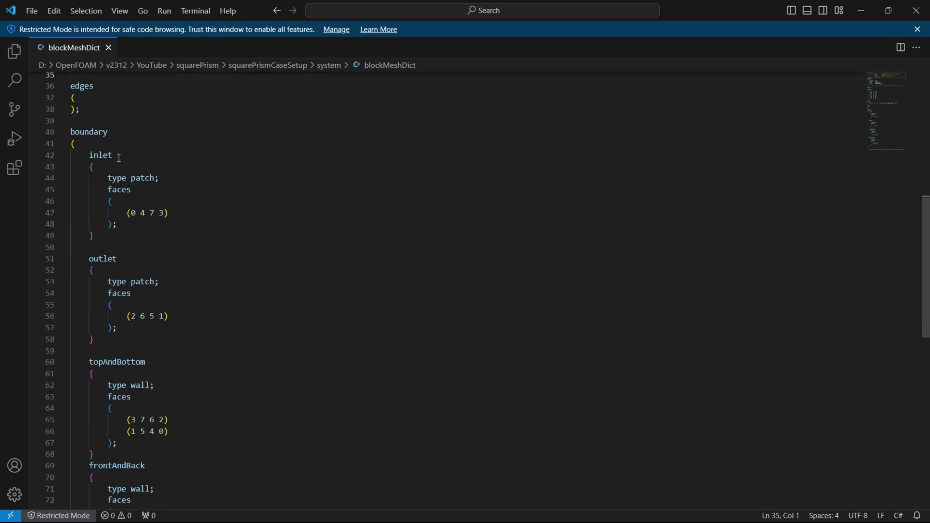
left_click(118, 155)
left_click(121, 246)
scroll(155, 301, "down", 2)
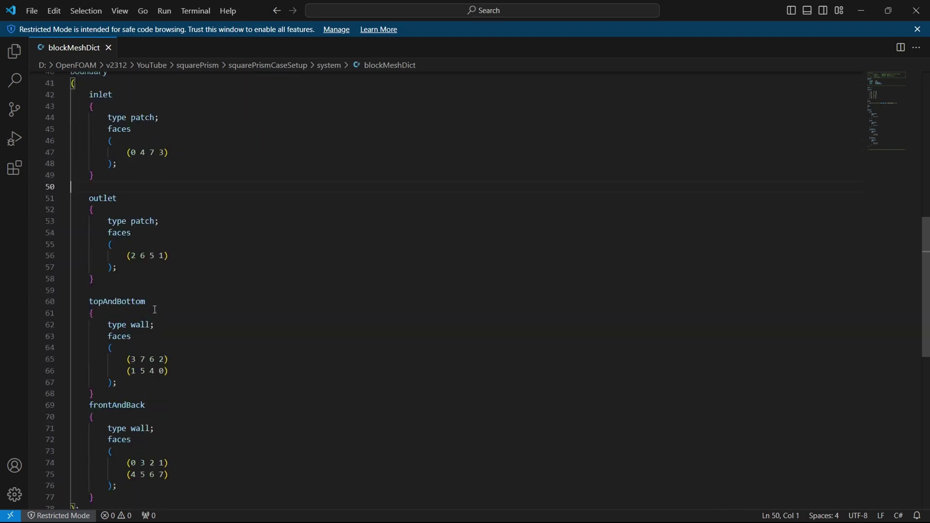
left_click(148, 302)
left_click(208, 408)
scroll(208, 409, "down", 2)
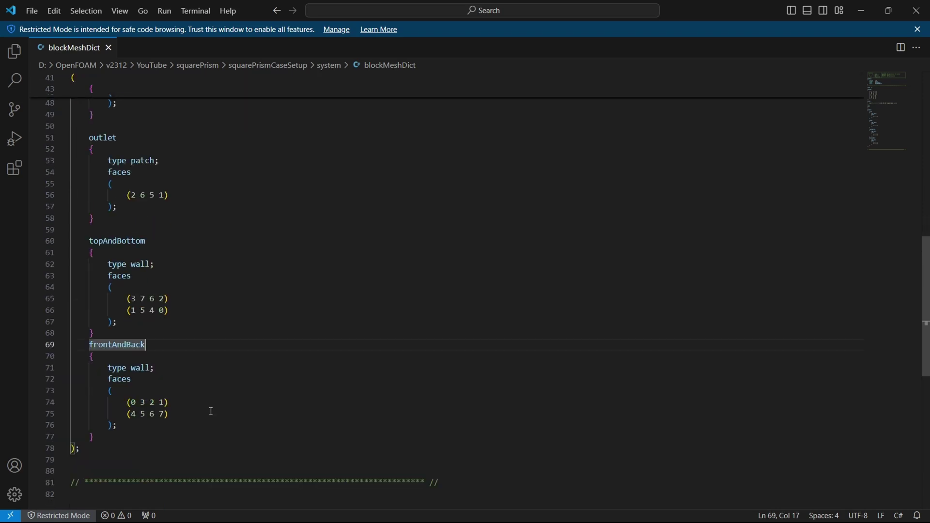
scroll(211, 411, "up", 3)
scroll(211, 412, "up", 2)
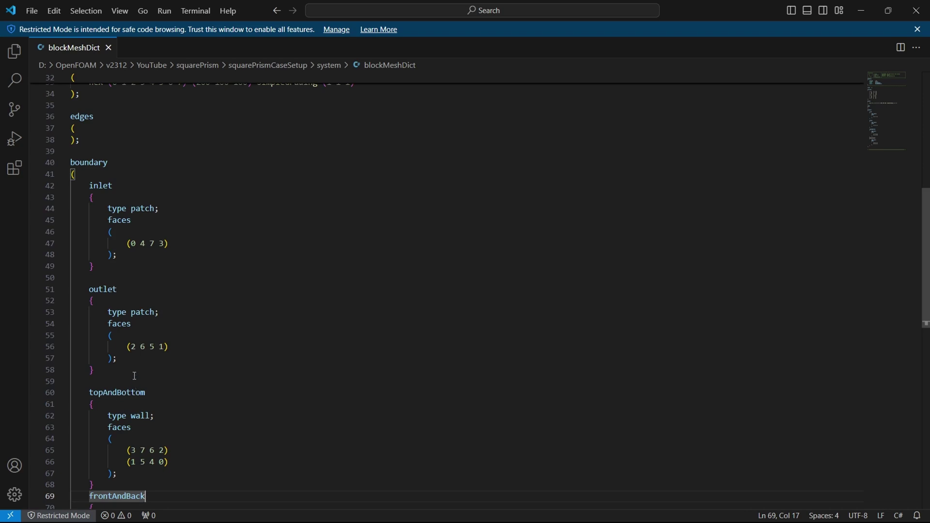
Step: Run blockMesh in the terminal to build the 200 100 100 mesh
key("alt+Tab")
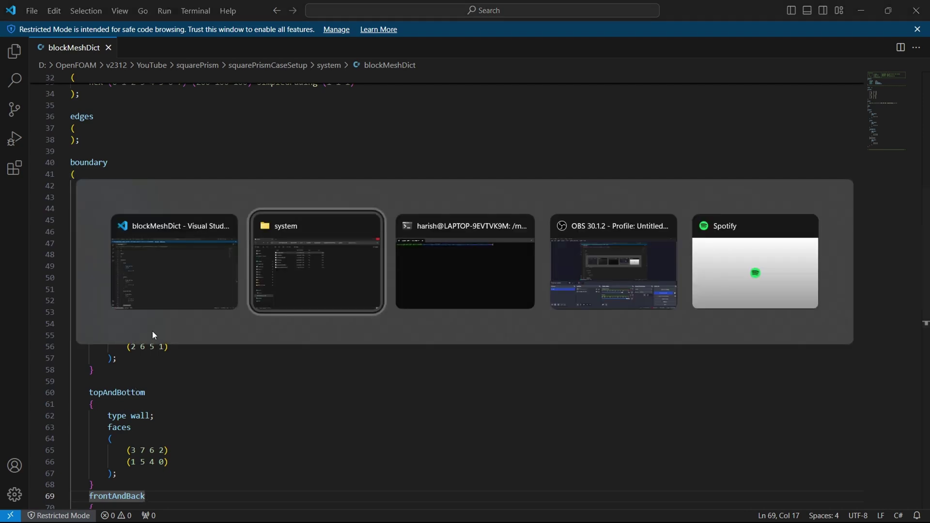
key("alt+Tab")
type("blockMesh")
key("Return")
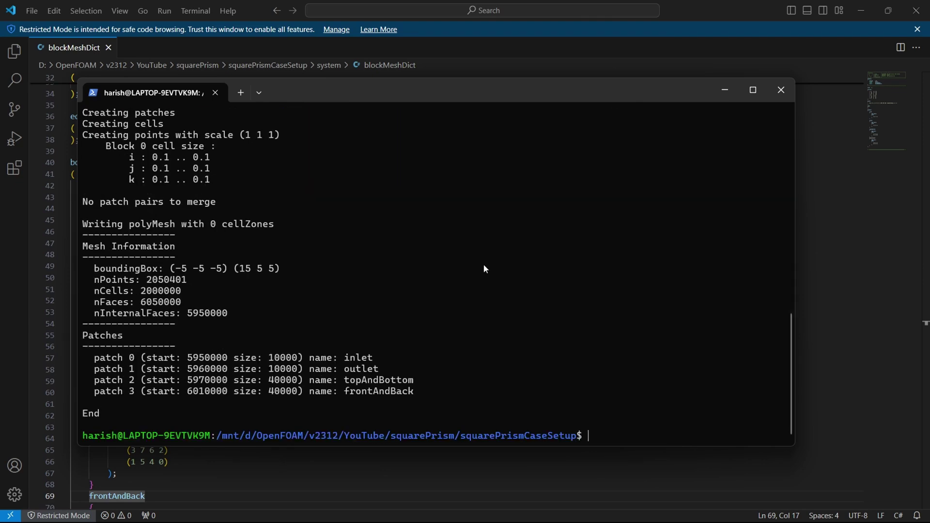
scroll(261, 340, "up", 8)
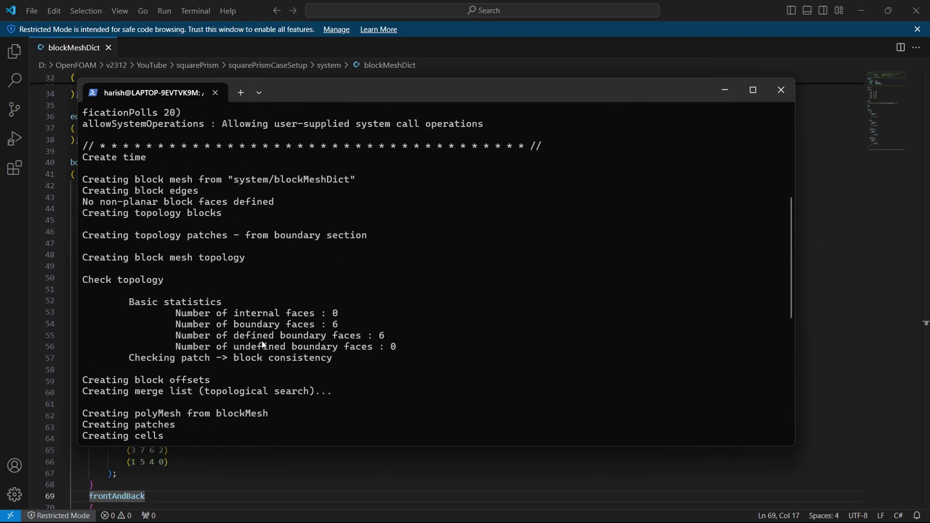
scroll(264, 345, "down", 8)
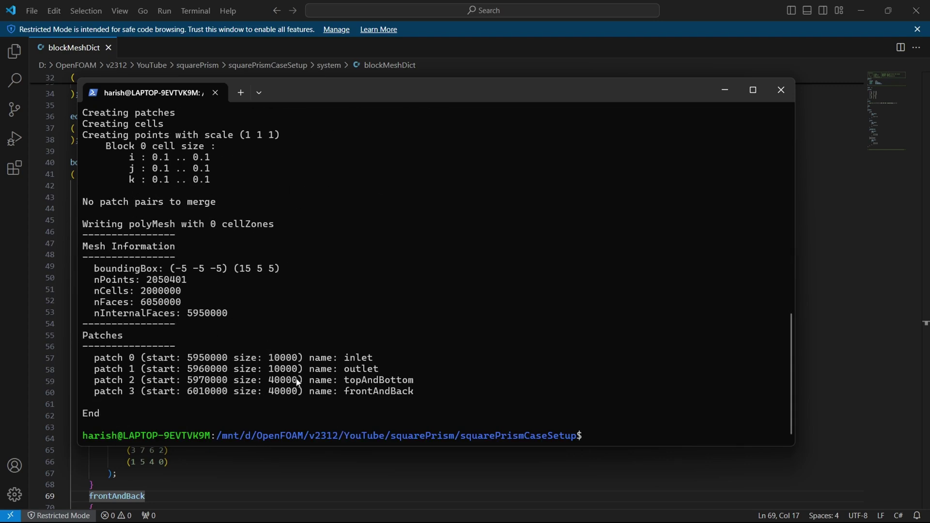
Step: Run checkMesh and review the 2,000,000-cell mesh statistics
type("checkMesh")
key("Return")
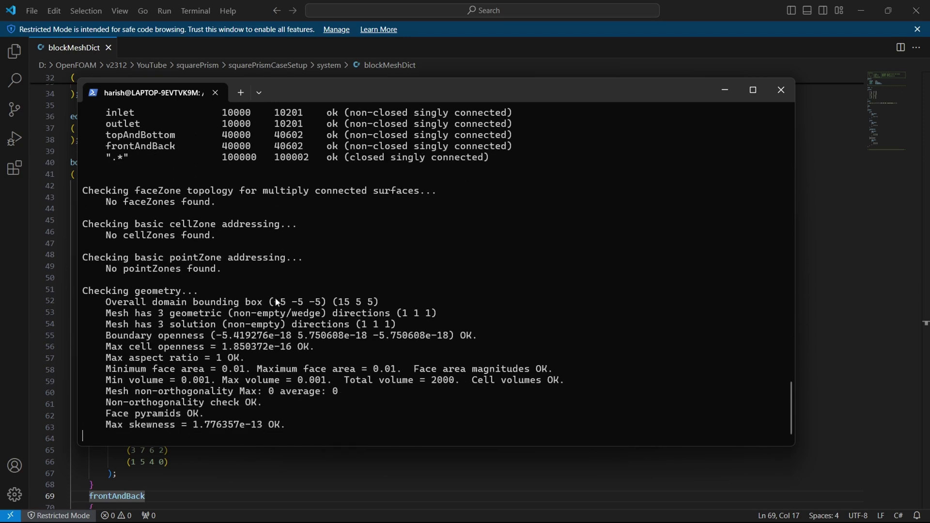
scroll(277, 302, "up", 10)
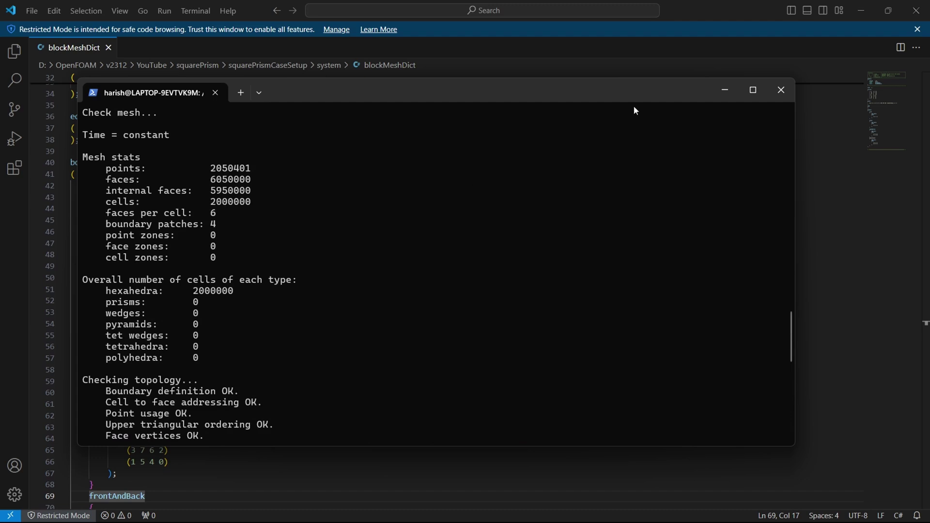
scroll(456, 373, "down", 10)
Step: Replace the block cell counts 200 100 100 with 100 50 50 in blockMeshDict
key("alt+Tab")
scroll(194, 228, "up", 3)
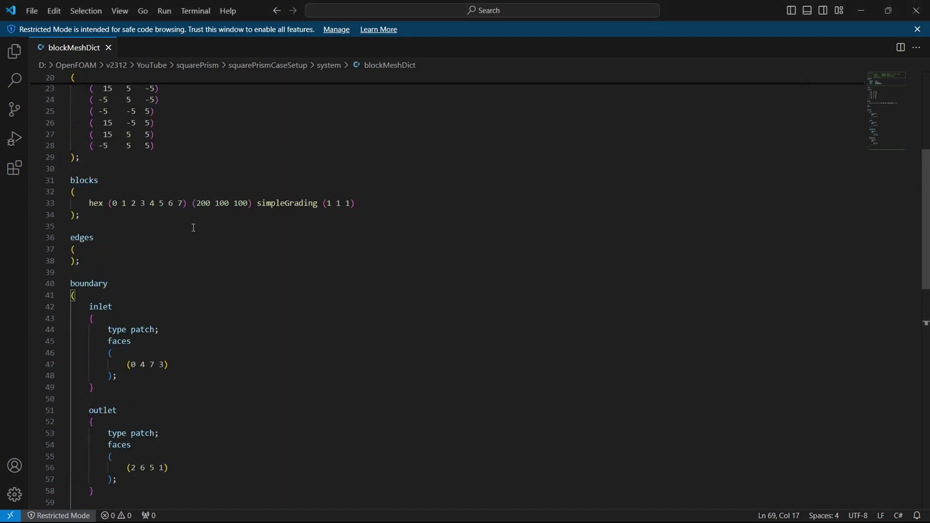
scroll(193, 228, "up", 3)
left_click_drag(197, 294, 252, 294)
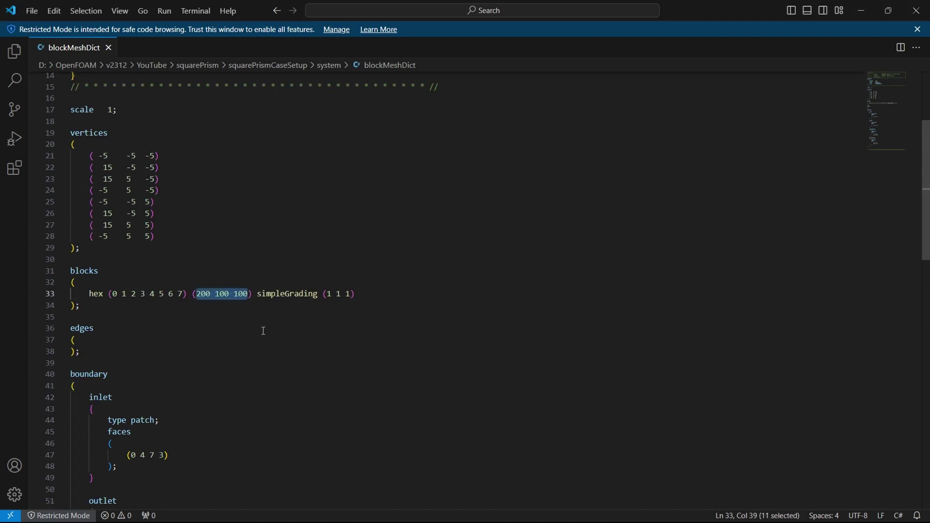
type("100 50 5")
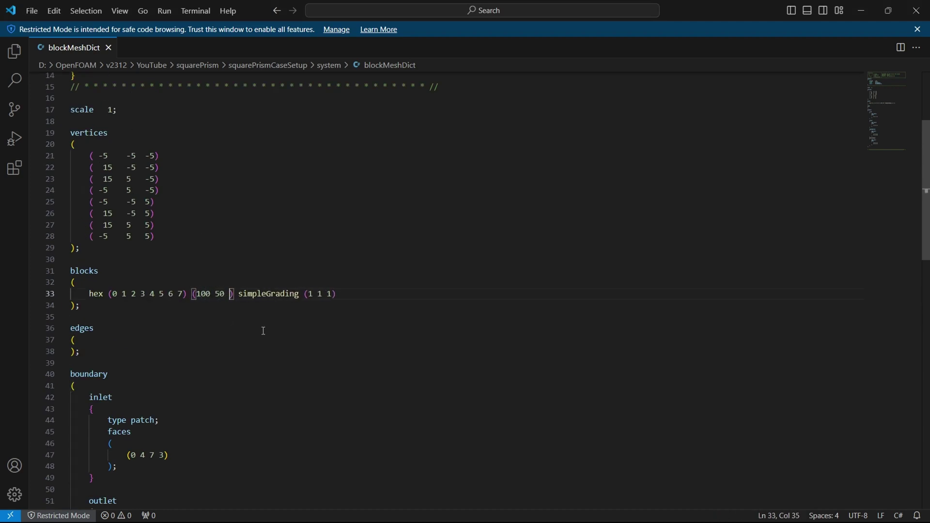
type("0")
key("alt+Tab")
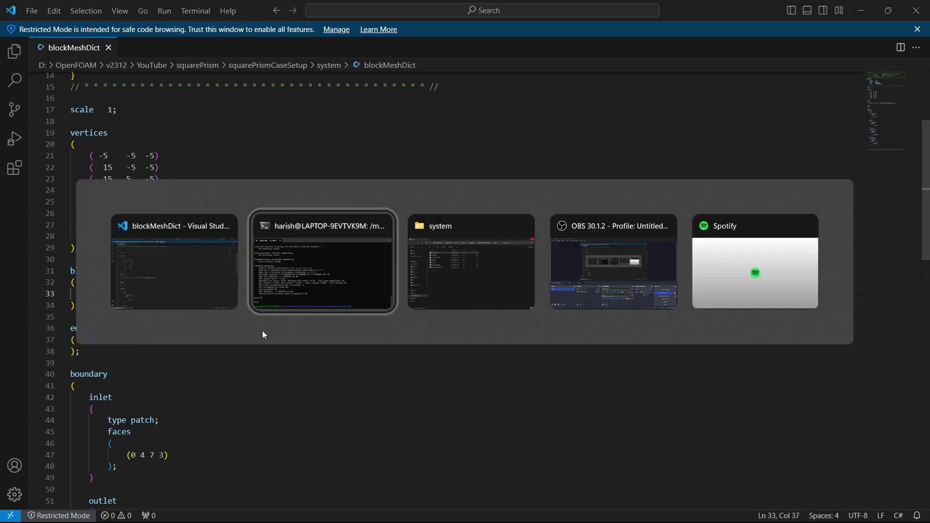
Step: Rerun blockMesh and checkMesh, confirming the 250,000-cell mesh passes
type("blockMesh")
key("Return")
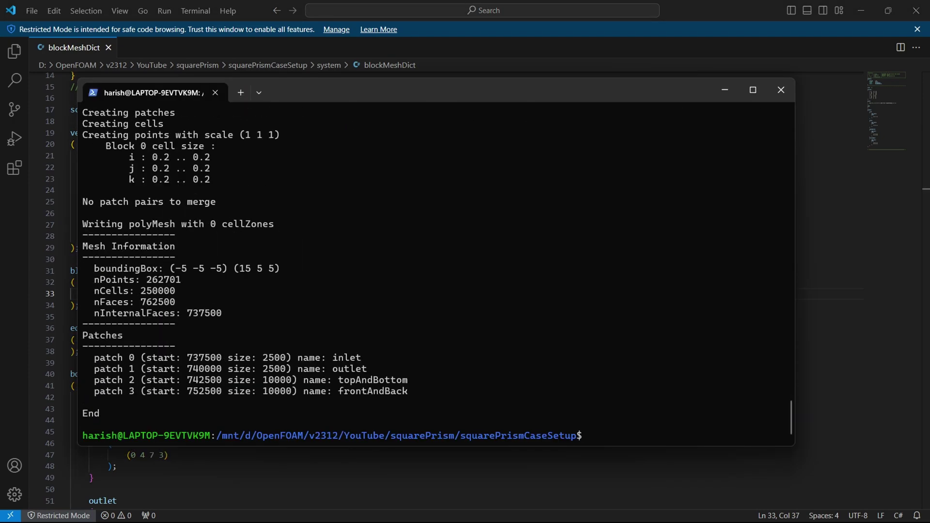
type("checkMesh")
key("Return")
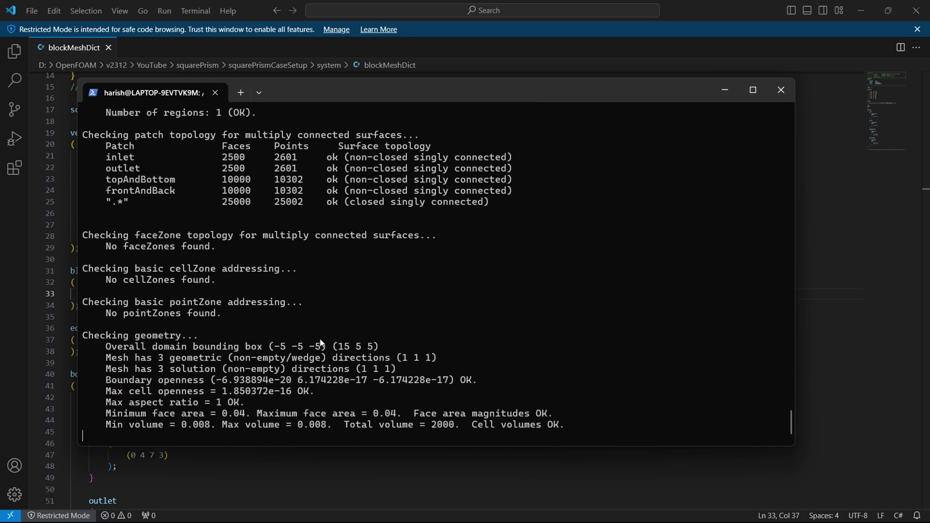
scroll(290, 315, "up", 5)
scroll(274, 297, "up", 2)
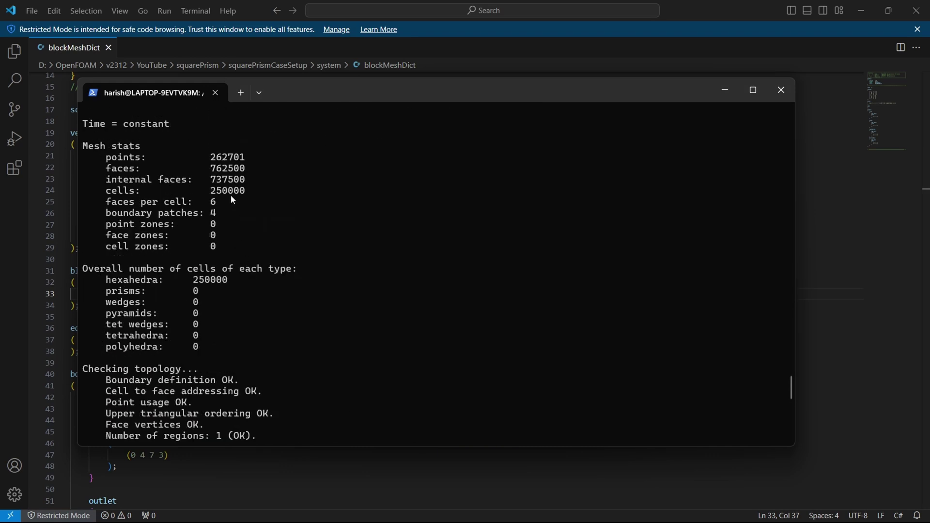
scroll(315, 271, "down", 10)
Step: Go back up to the squarePrismCaseSetup folder in File Explorer
key("alt+Tab")
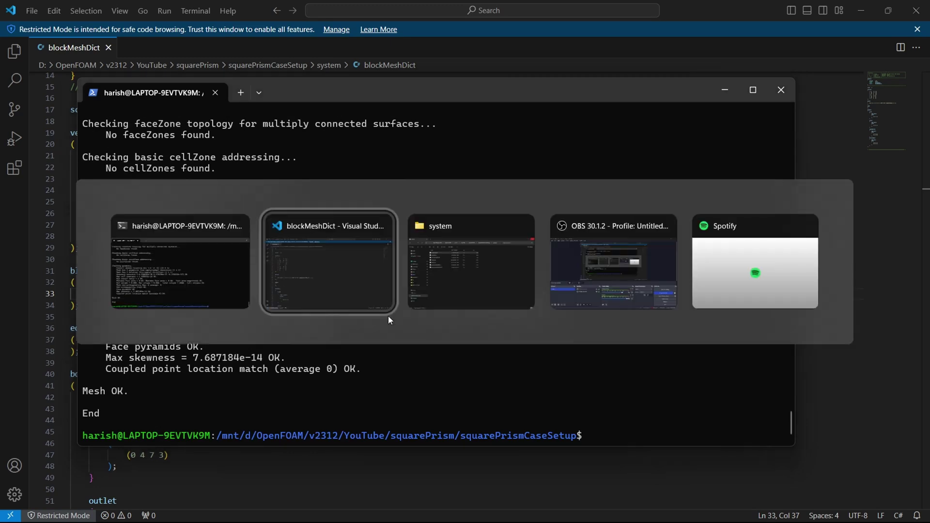
key("alt+Tab")
key("alt+Up")
left_click(286, 308)
key("alt+Tab")
key("alt+Tab")
Step: Open para.foam in ParaView, apply it, and display the box as Surface With Edges
double_click(196, 163)
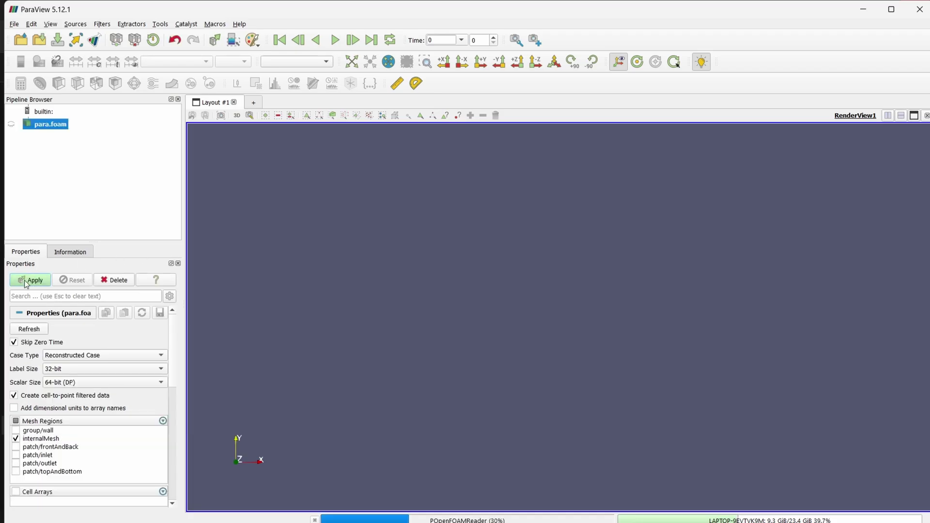
left_click(30, 280)
left_click_drag(210, 313, 451, 367)
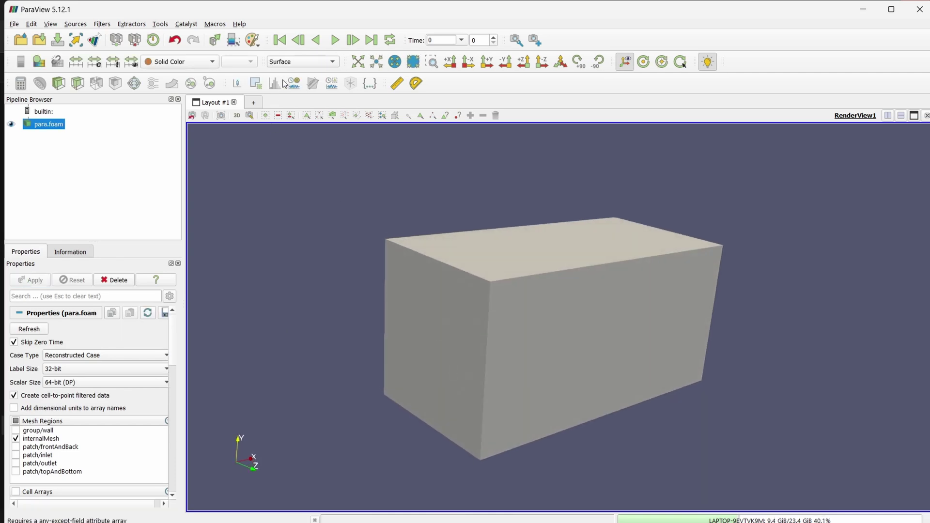
left_click(298, 61)
left_click(300, 87)
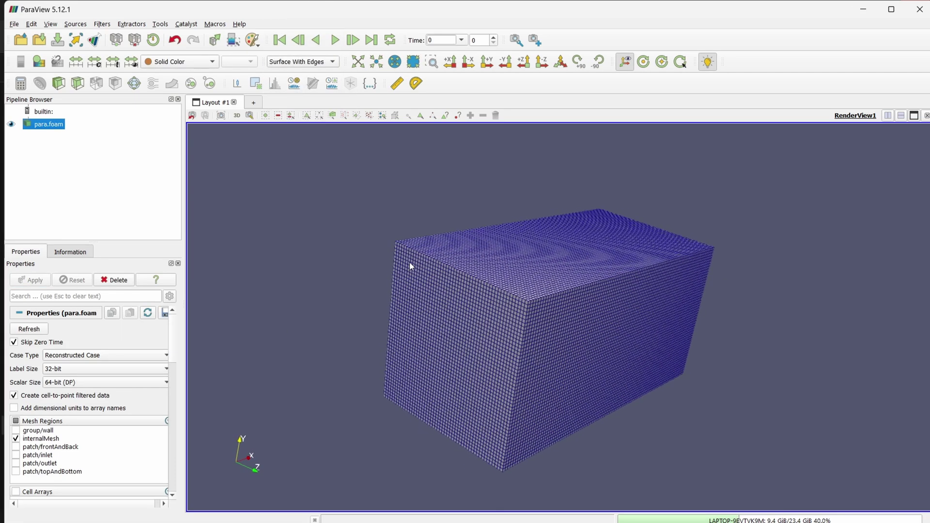
left_click_drag(415, 265, 376, 256)
Step: Try the Wireframe representation, then switch back to Surface With Edges
left_click(298, 61)
left_click(285, 111)
left_click_drag(340, 230, 364, 246)
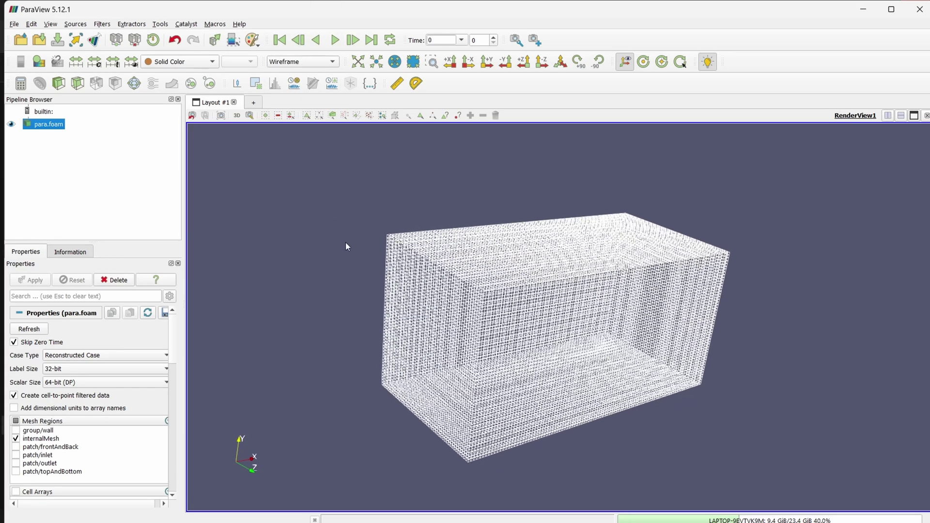
left_click_drag(706, 382, 464, 367)
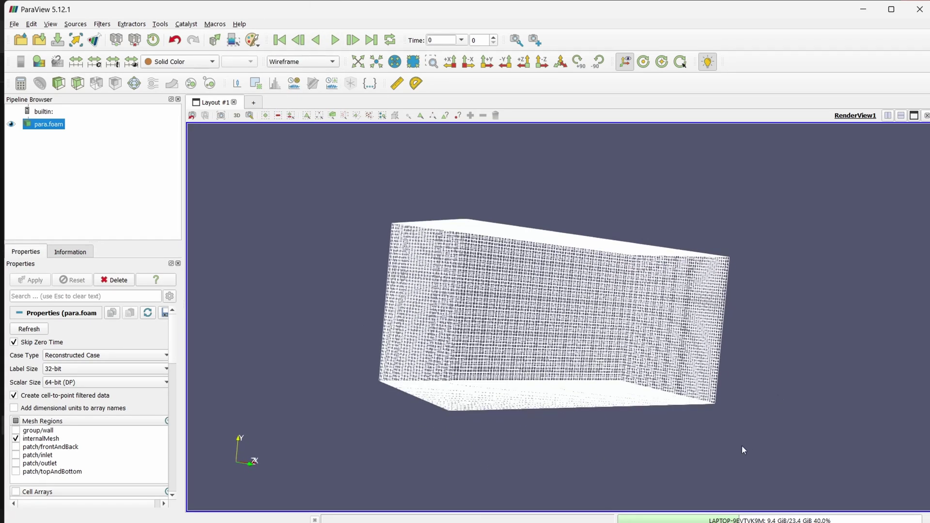
left_click(295, 62)
left_click(293, 88)
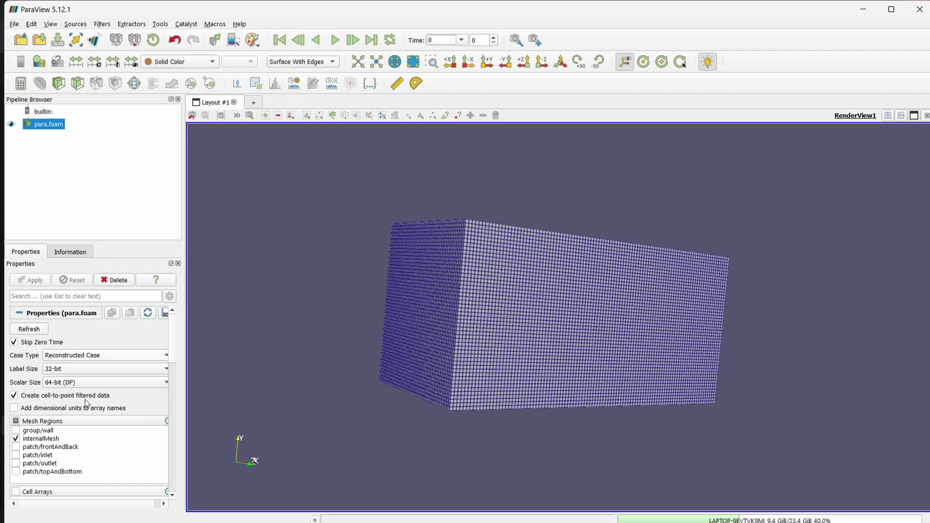
Step: Replace internalMesh with the inlet, outlet, topAndBottom and frontAndBack patches, applying after each
left_click(16, 454)
left_click(16, 438)
left_click(38, 281)
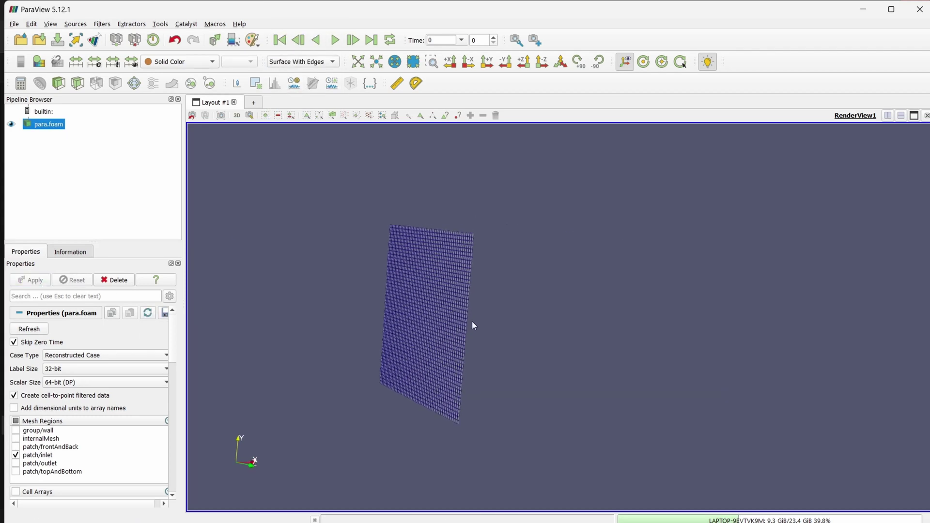
left_click(16, 463)
left_click(35, 280)
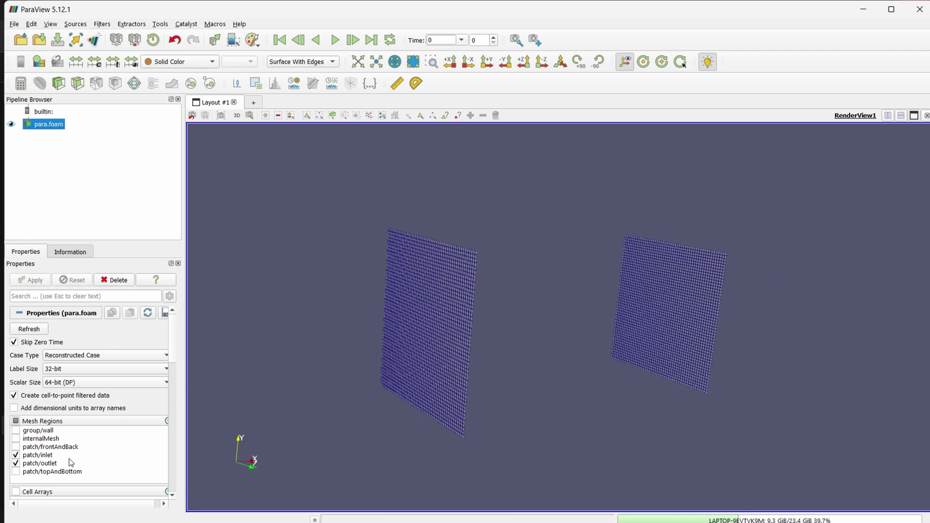
left_click(16, 471)
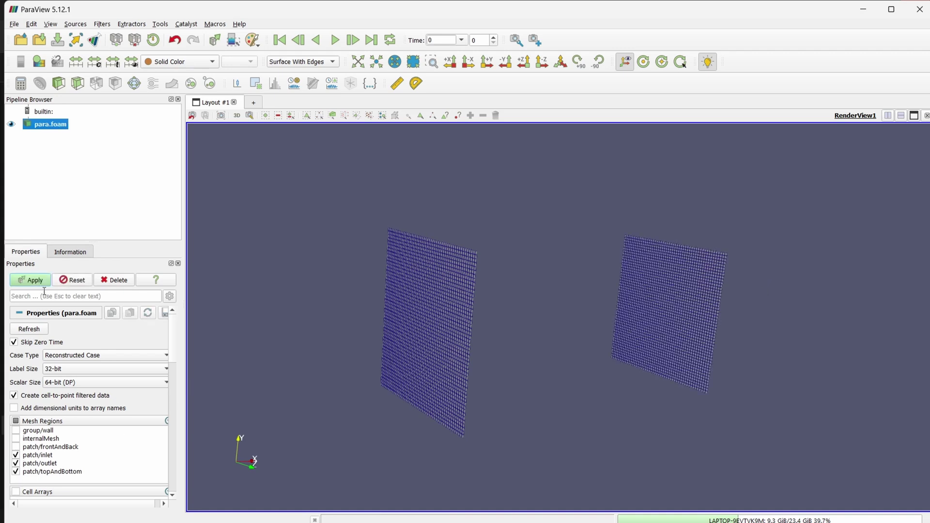
left_click(44, 282)
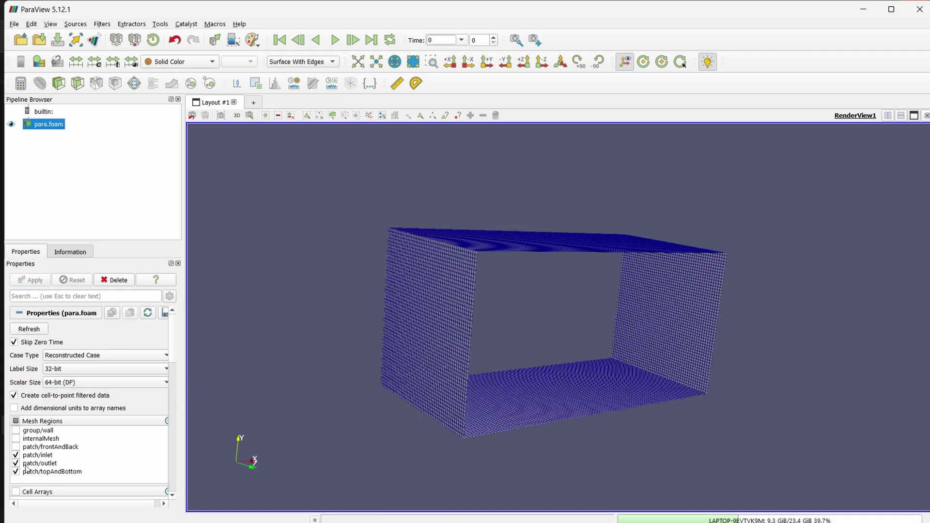
left_click(16, 446)
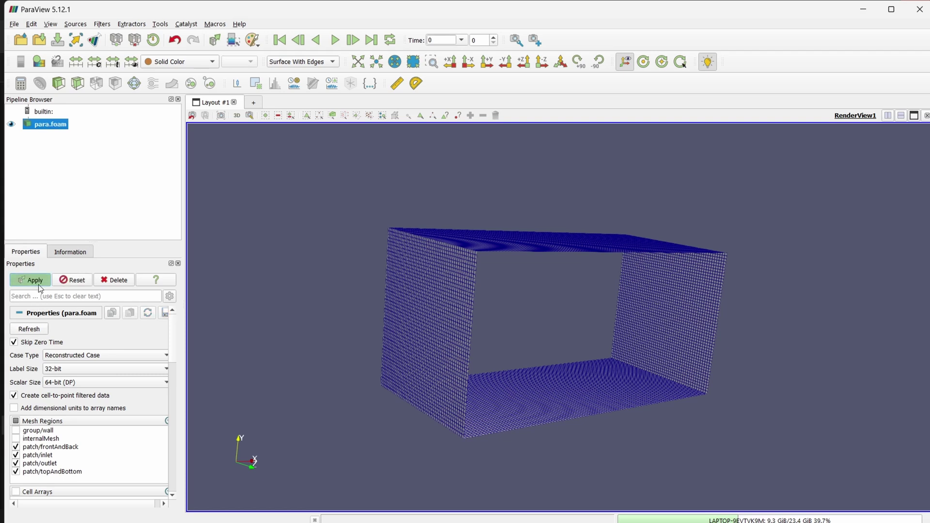
left_click(39, 283)
left_click_drag(469, 309, 502, 304)
key("alt+Tab")
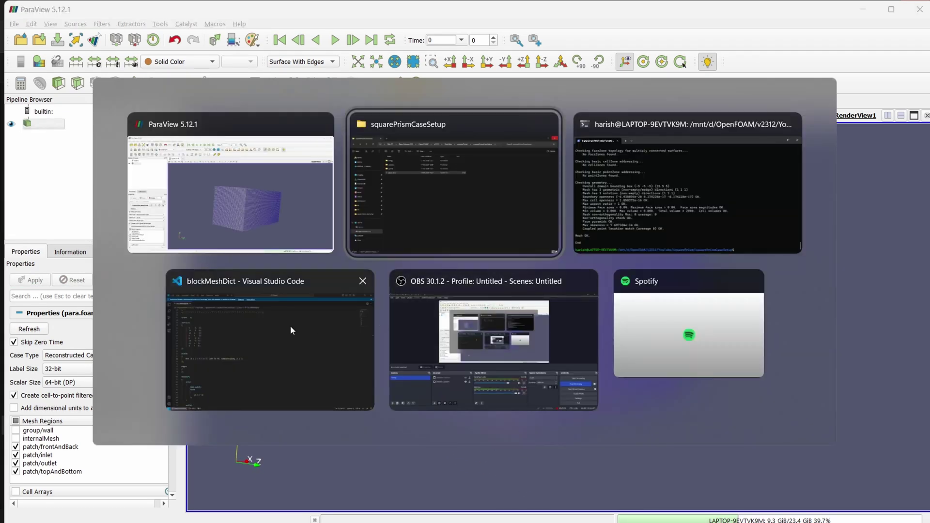
left_click(280, 330)
scroll(220, 232, "down", 7)
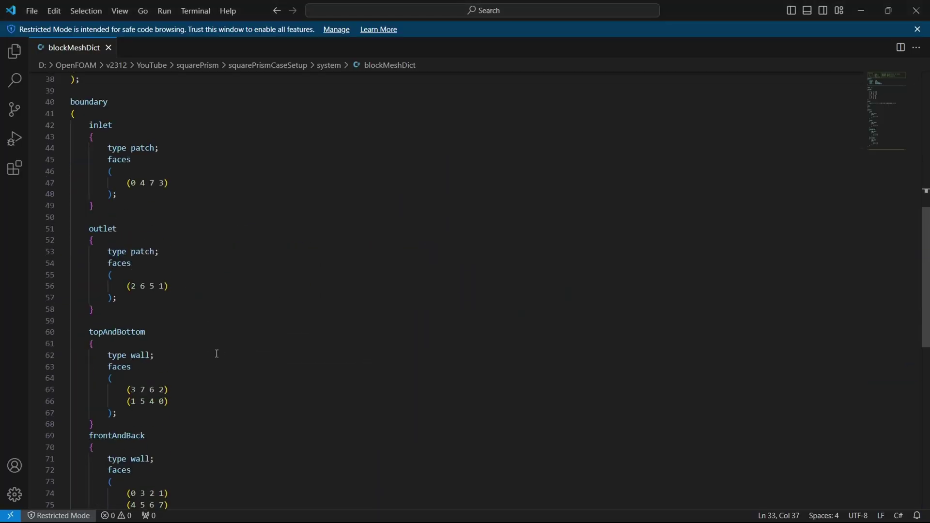
scroll(217, 354, "up", 10)
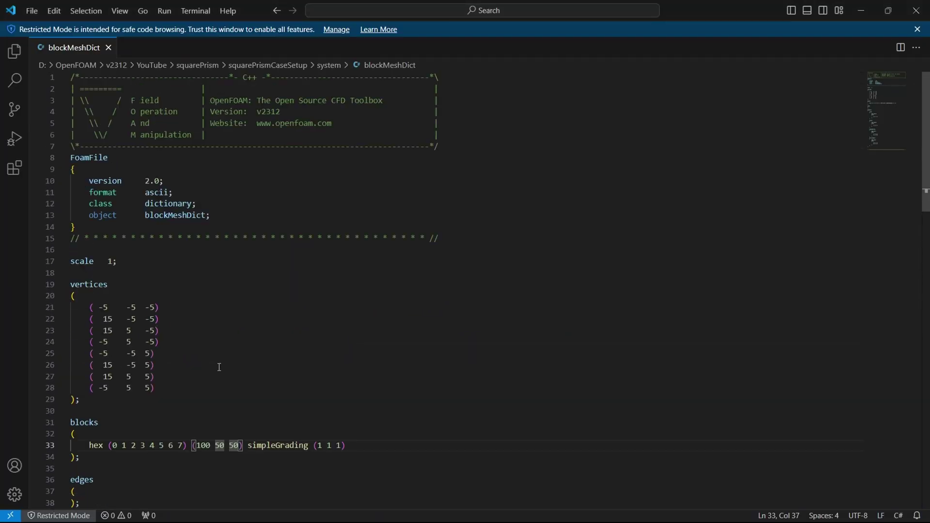
key("alt+Tab")
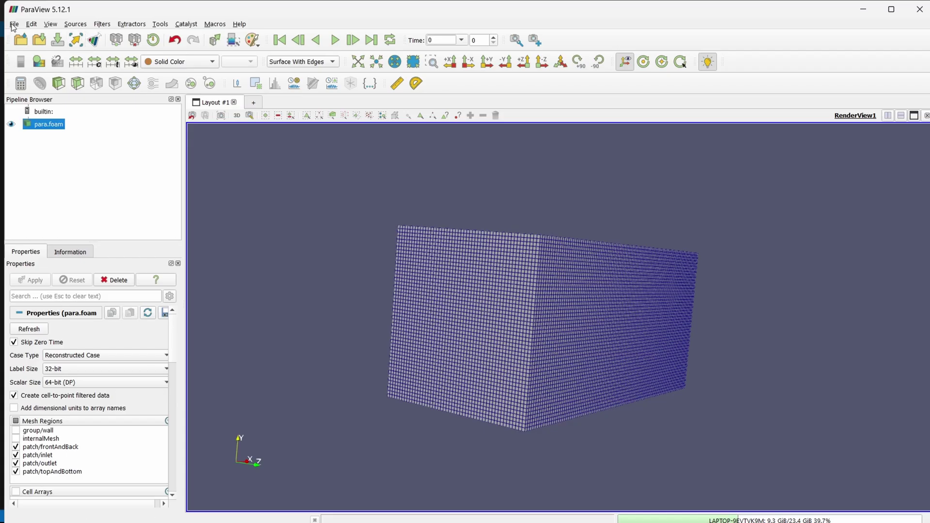
Step: Open constant/triSurface/square.stl in ParaView alongside the case
left_click(8, 23)
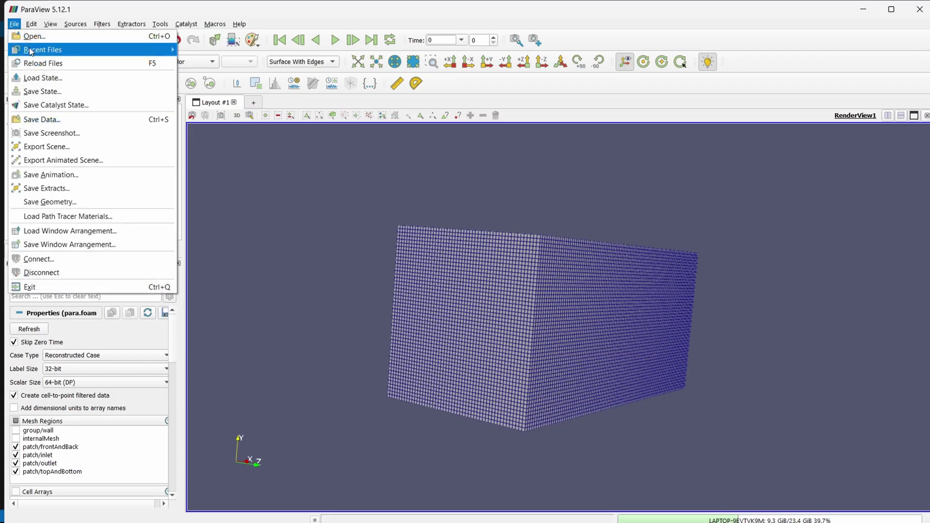
left_click(29, 33)
double_click(209, 91)
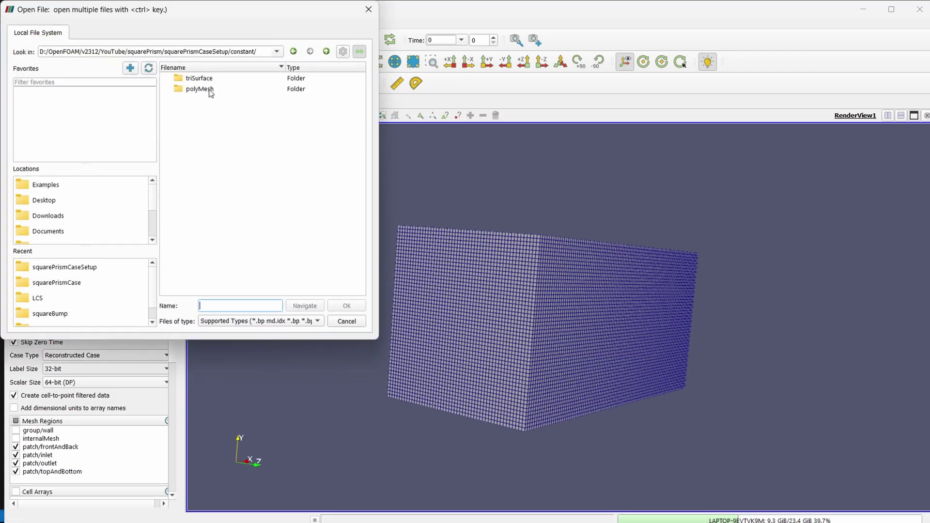
double_click(208, 79)
left_click(207, 78)
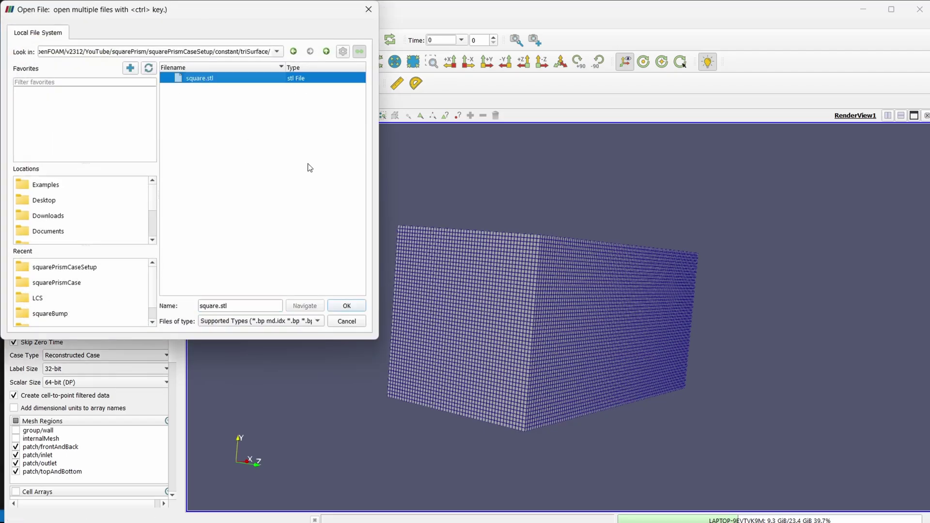
left_click(346, 306)
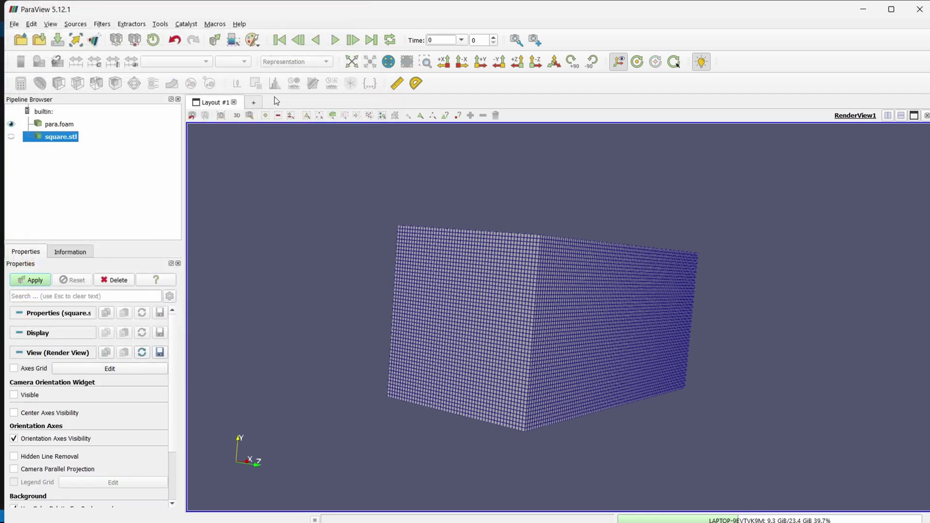
Step: Set para.foam to Wireframe and rotate to reveal the square obstacle inside
left_click(59, 124)
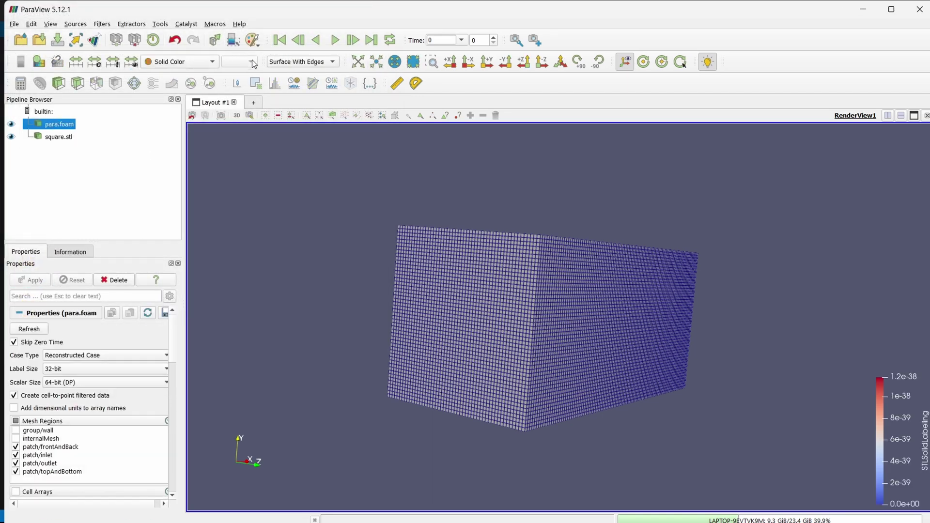
left_click(295, 67)
left_click(302, 113)
left_click_drag(379, 231, 489, 341)
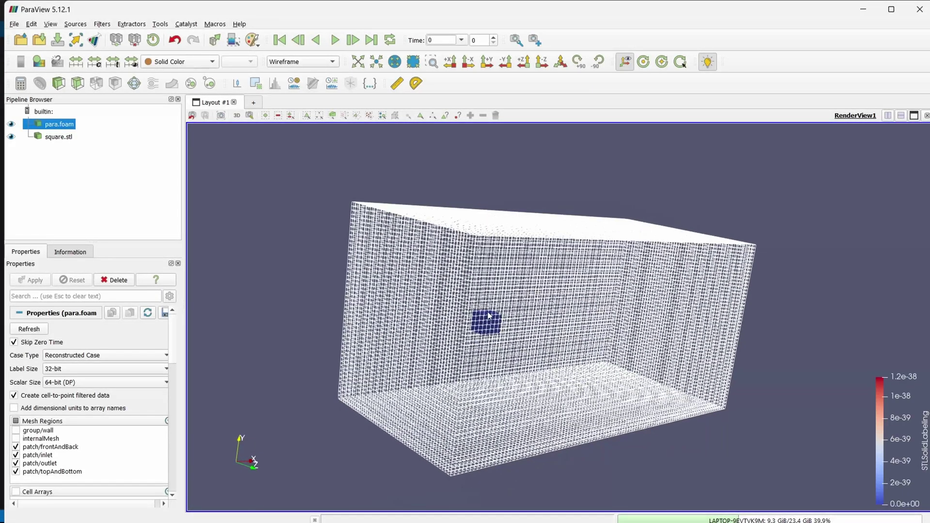
Step: Hide square.stl, then open system/surfaceFeatureExtractDict with Visual Studio Code
left_click(11, 137)
key("alt+Tab")
key("alt+Tab")
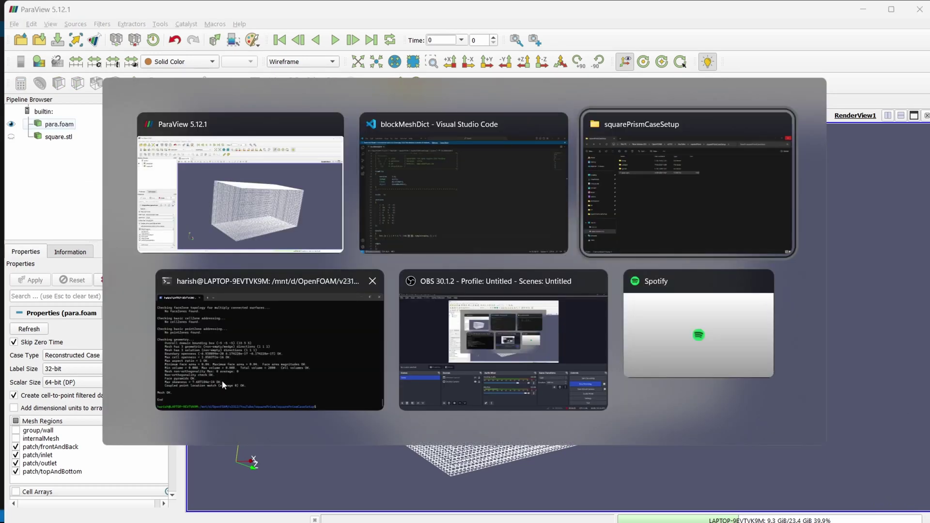
left_click(626, 193)
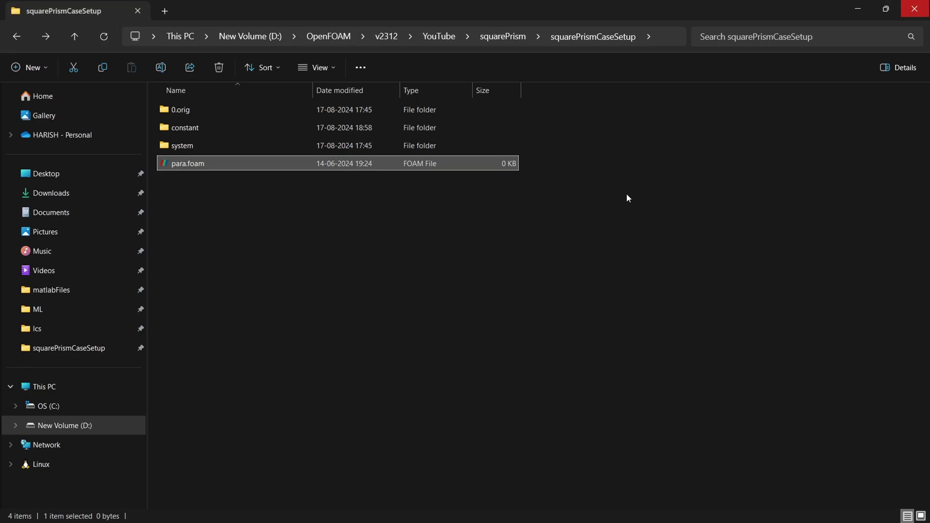
double_click(200, 149)
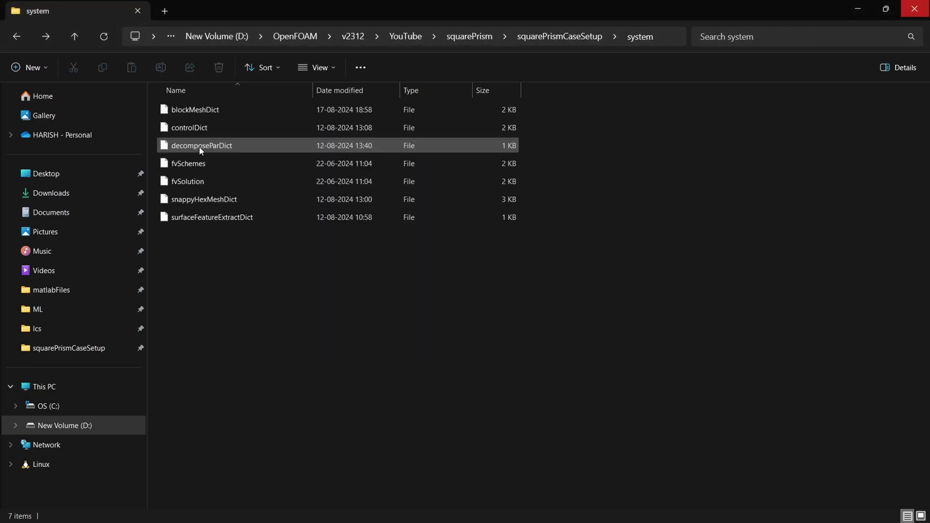
double_click(212, 219)
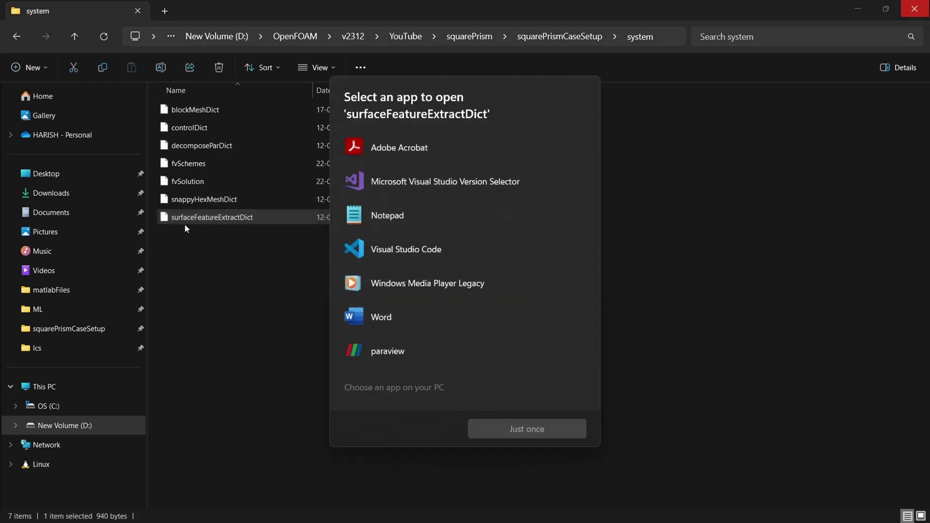
left_click(417, 248)
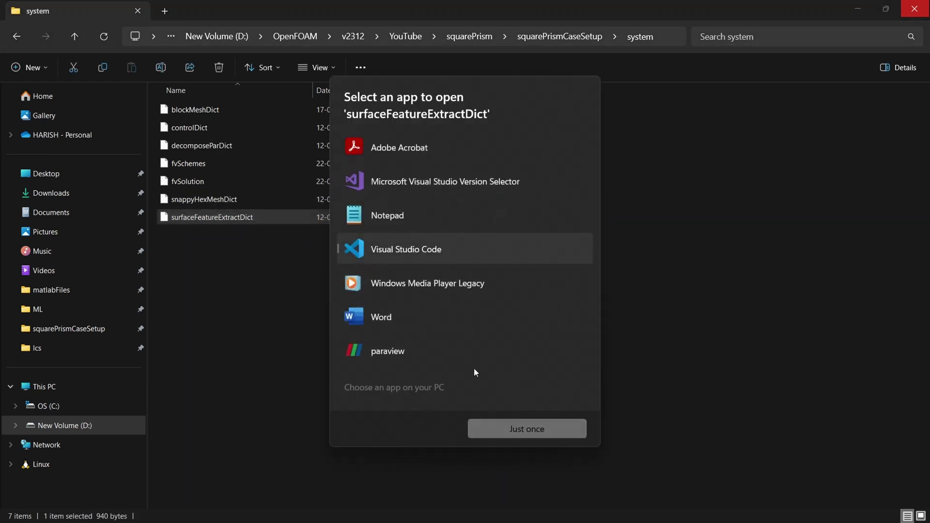
Step: Open surfaceFeatureExtractDict in VS Code and highlight its square.stl entry (extractFromSurface, includedAngle 150)
left_click(506, 426)
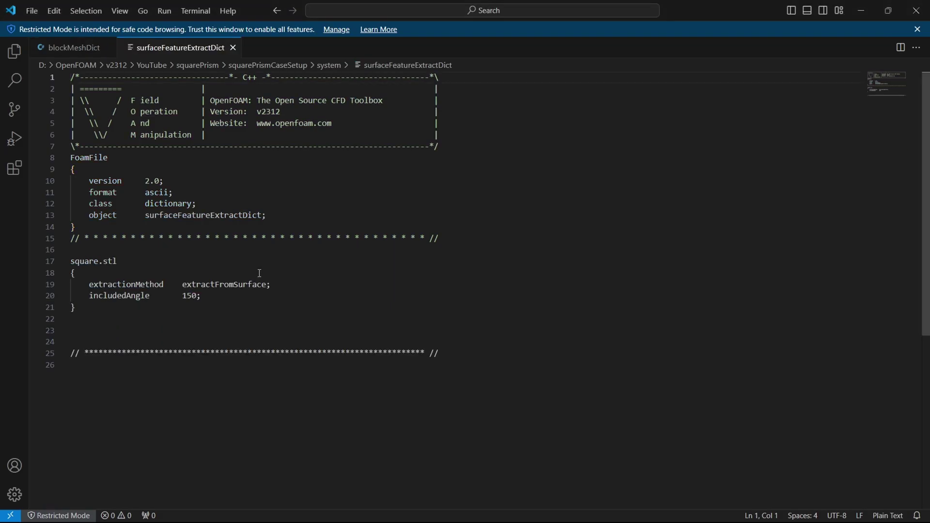
scroll(123, 295, "down", 2)
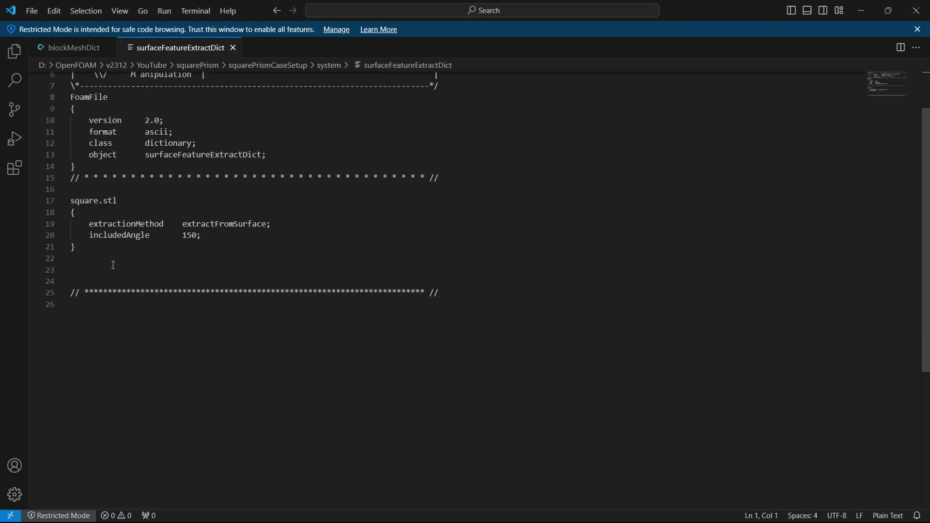
scroll(118, 264, "up", 2)
left_click(116, 261)
triple_click(115, 261)
left_click(193, 318)
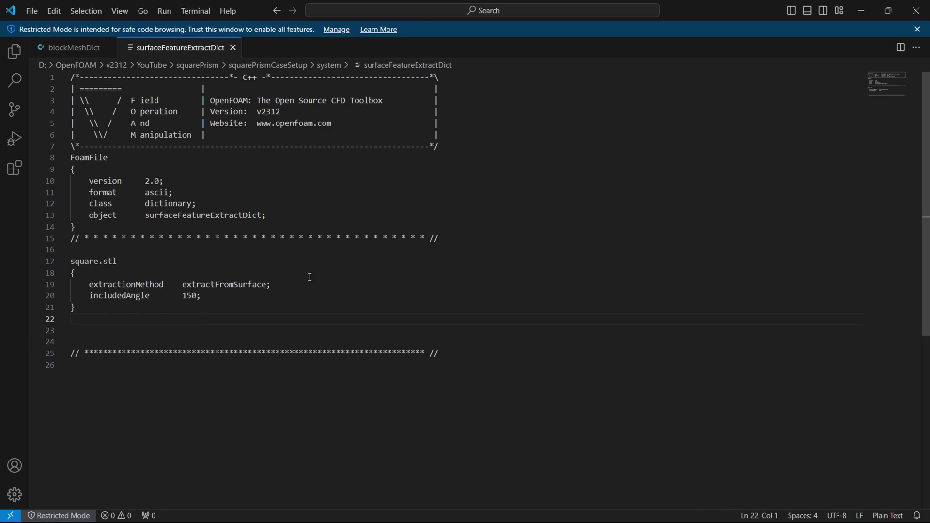
Step: Run surfaceFeatureExtract in the WSL terminal, yielding 12 feature edges and 8 feature points
key("alt+Tab")
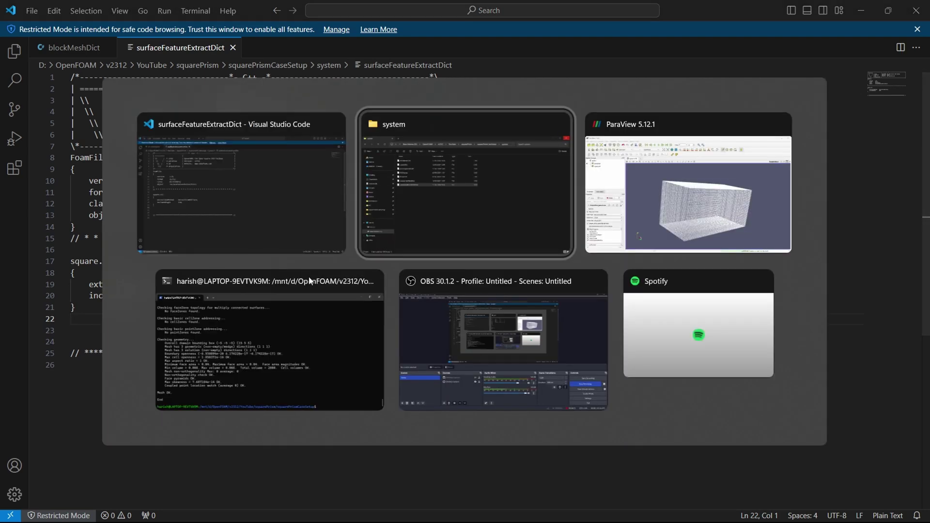
key("alt+Tab")
key("alt+Tab")
type("surface")
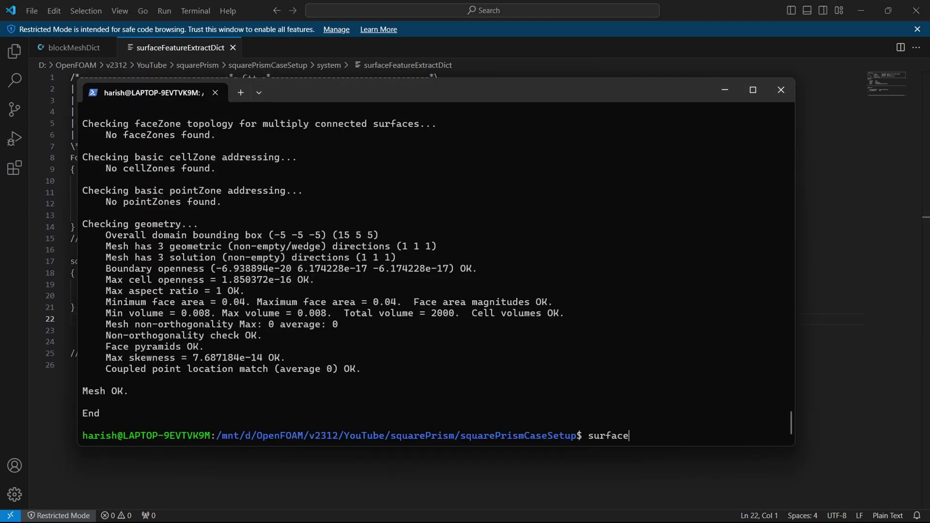
type("FeatureExtract")
key("Return")
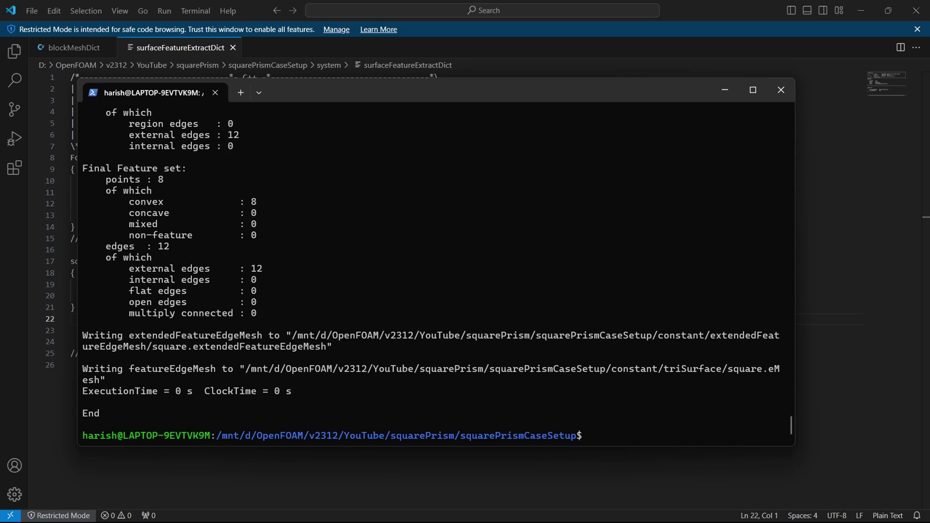
Step: Check constant/triSurface and constant/extendedFeatureEdgeMesh for the new square.eMesh feature files
key("alt+Tab")
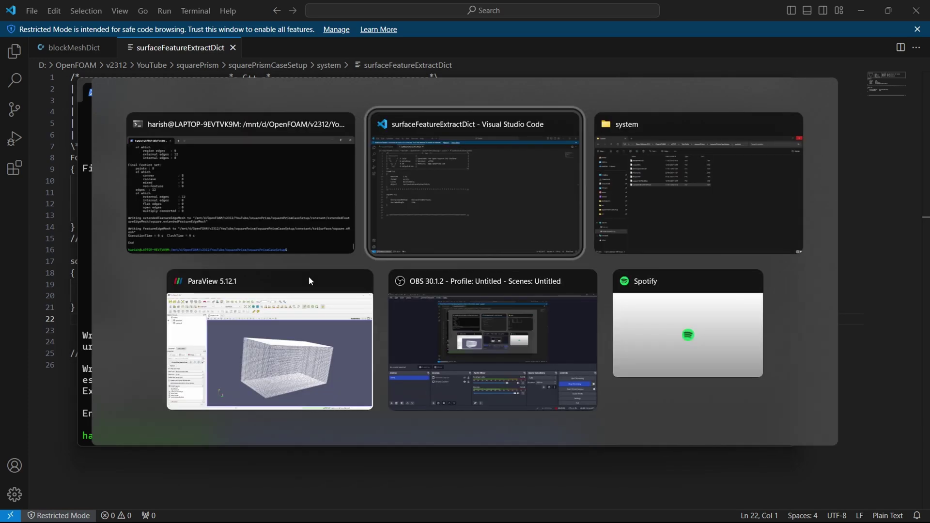
key("alt+Up")
left_click(222, 127)
double_click(222, 126)
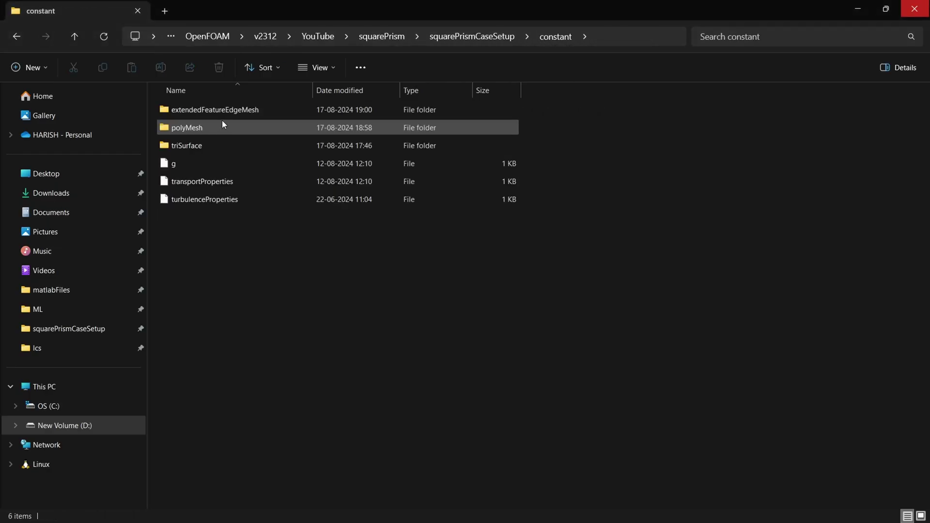
double_click(216, 146)
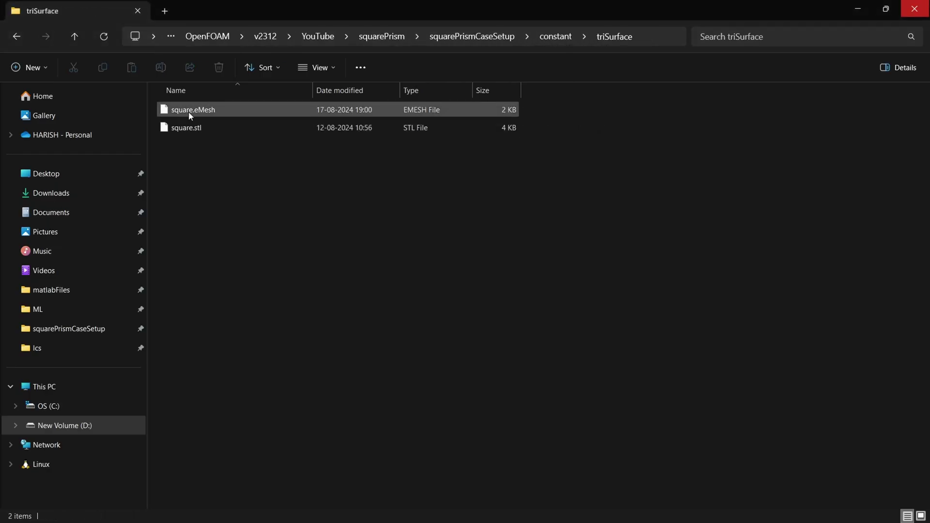
key("alt+Left")
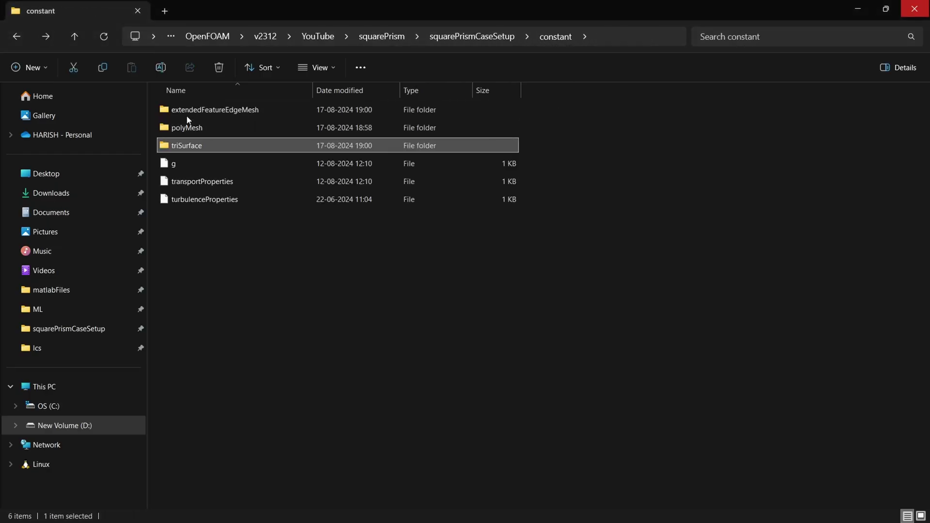
left_click(213, 113)
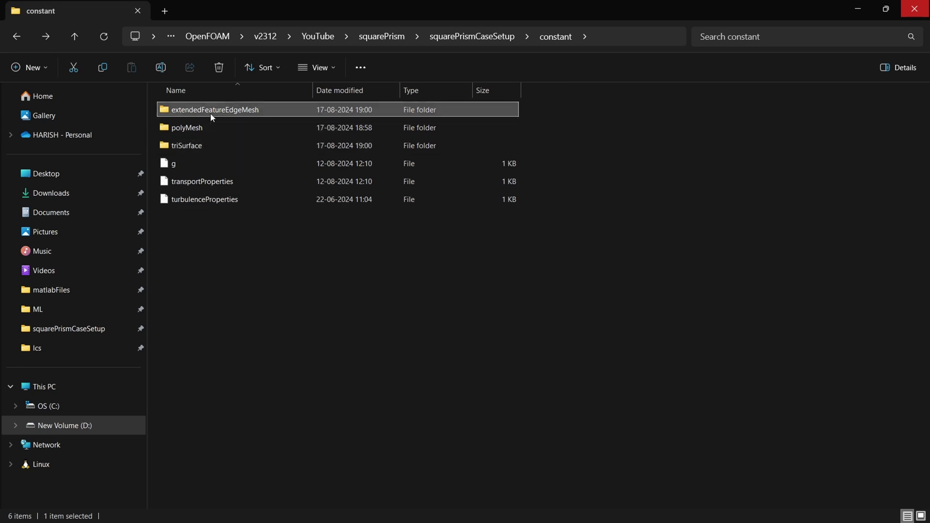
double_click(224, 115)
key("alt+Left")
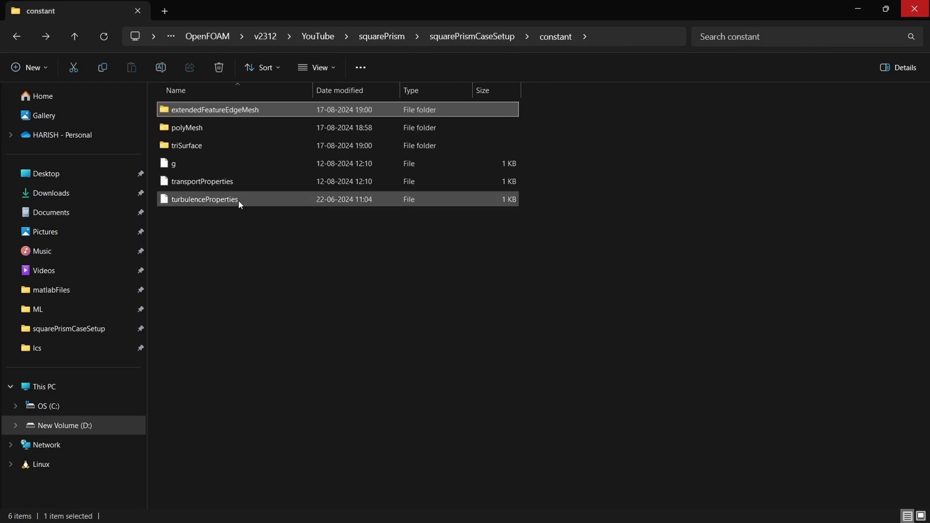
key("alt+Left")
Step: Open system/snappyHexMeshDict with Visual Studio Code
key("alt+Tab")
key("alt+Tab")
double_click(205, 143)
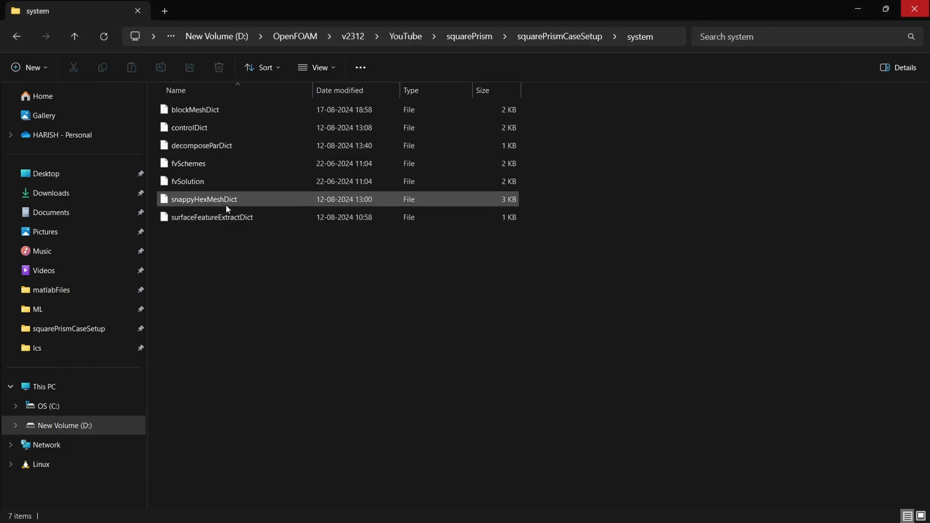
double_click(226, 198)
left_click(451, 240)
Step: Review the geometry section of snappyHexMeshDict, highlighting its square.stl entry
left_click(533, 420)
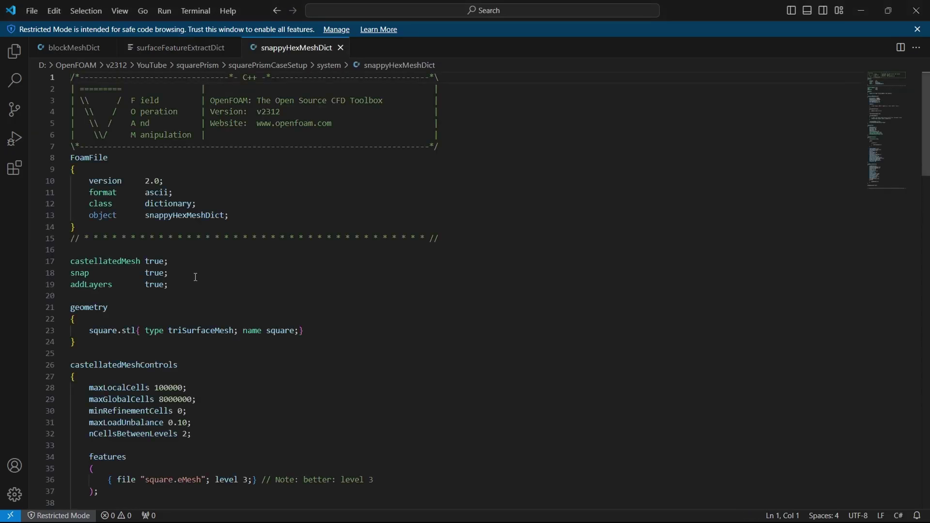
scroll(190, 199, "down", 2)
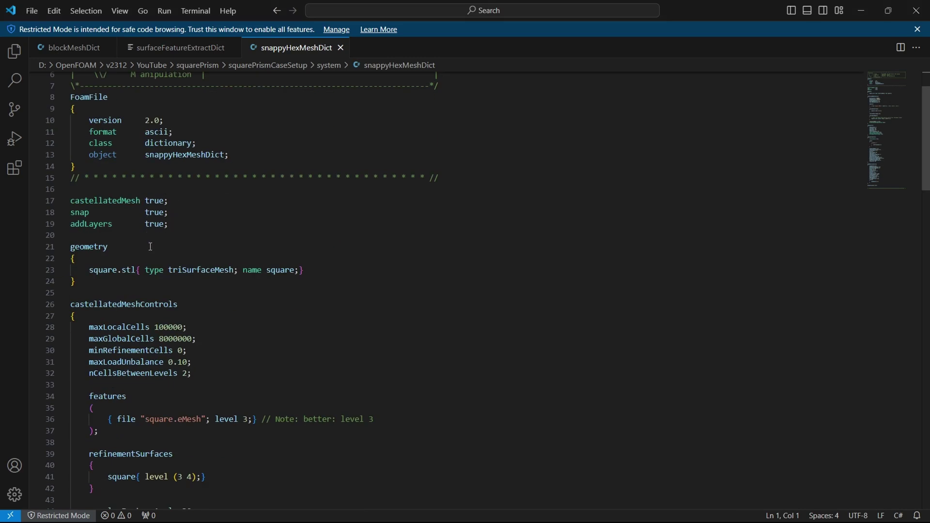
scroll(167, 264, "down", 2)
scroll(172, 266, "down", 2)
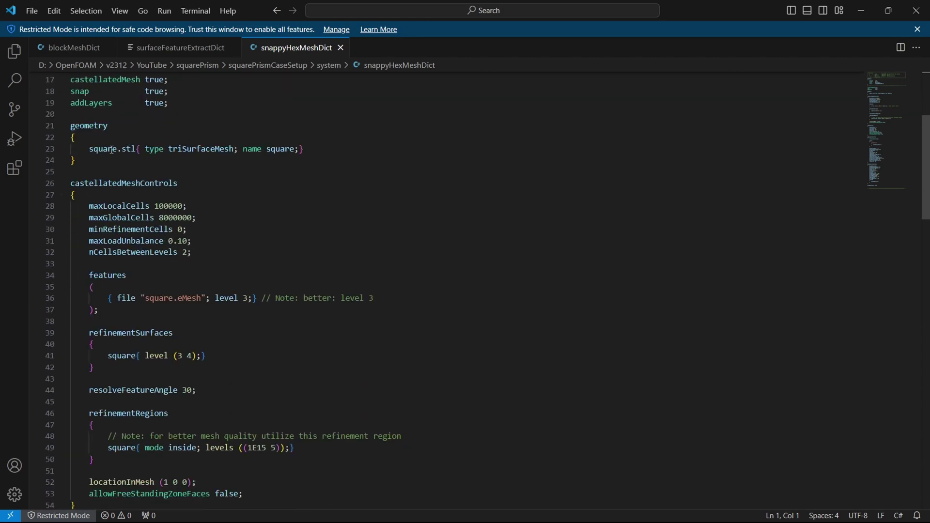
left_click(85, 149)
left_click_drag(86, 150, 137, 149)
left_click(149, 178)
left_click_drag(266, 150, 297, 150)
Step: Review the square.eMesh feature refinement at level 3 and the refinementSurfaces heading
left_click(289, 205)
scroll(127, 345, "down", 1)
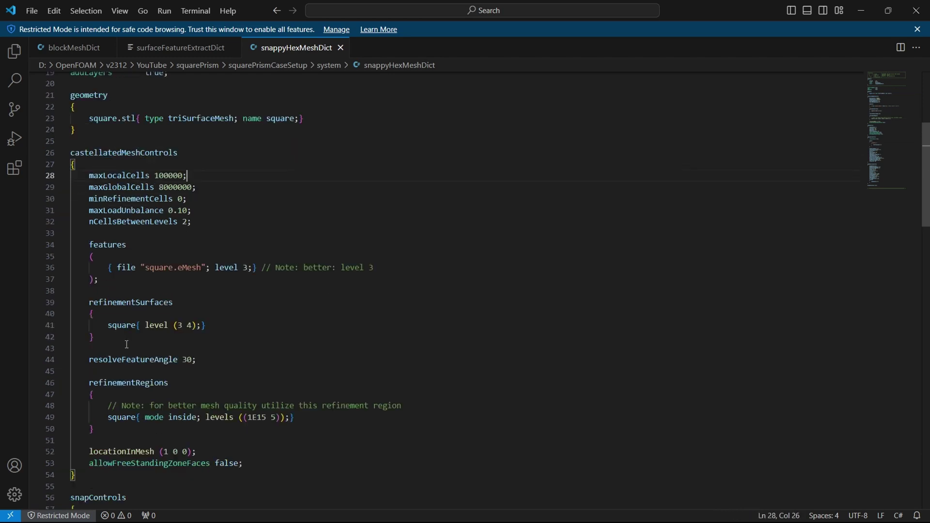
scroll(126, 344, "down", 2)
left_click_drag(145, 207, 212, 207)
left_click(232, 230)
left_click(248, 208)
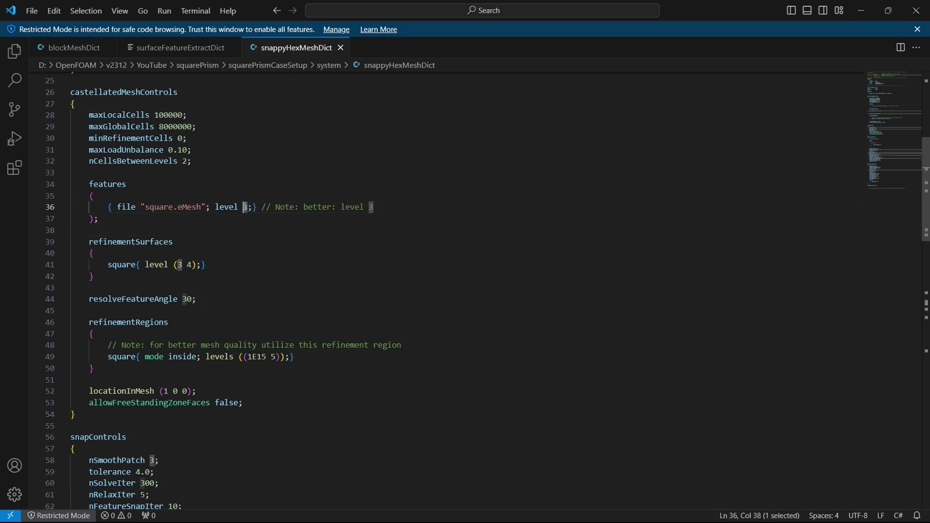
double_click(142, 241)
scroll(142, 237, "down", 1)
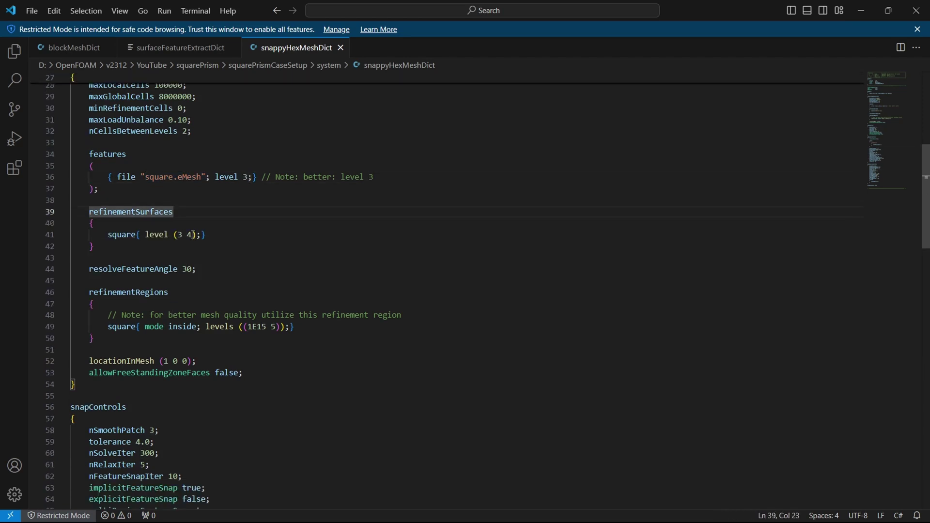
Step: Change the surface refinement level to (3 3) and region levels to ((1E15 3))
left_click(193, 235)
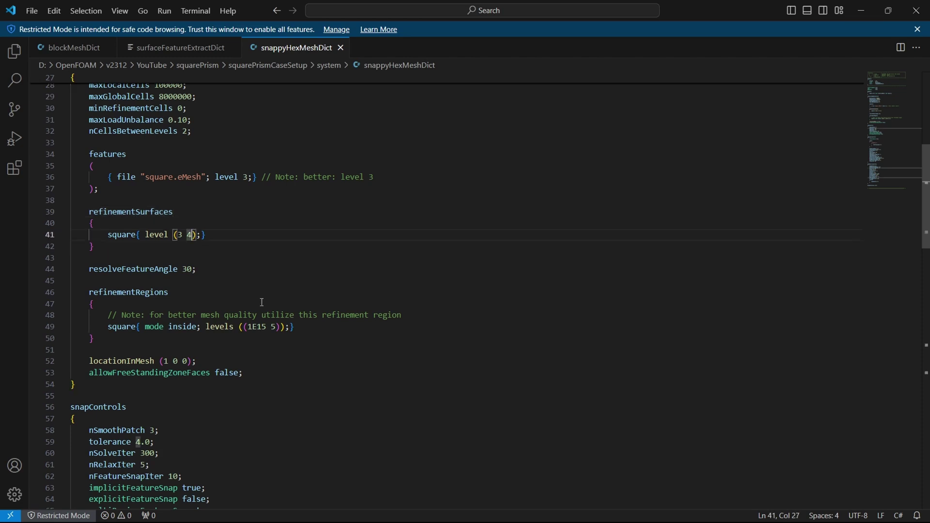
key("BackSpace")
type("3")
scroll(287, 343, "down", 1)
left_click(277, 299)
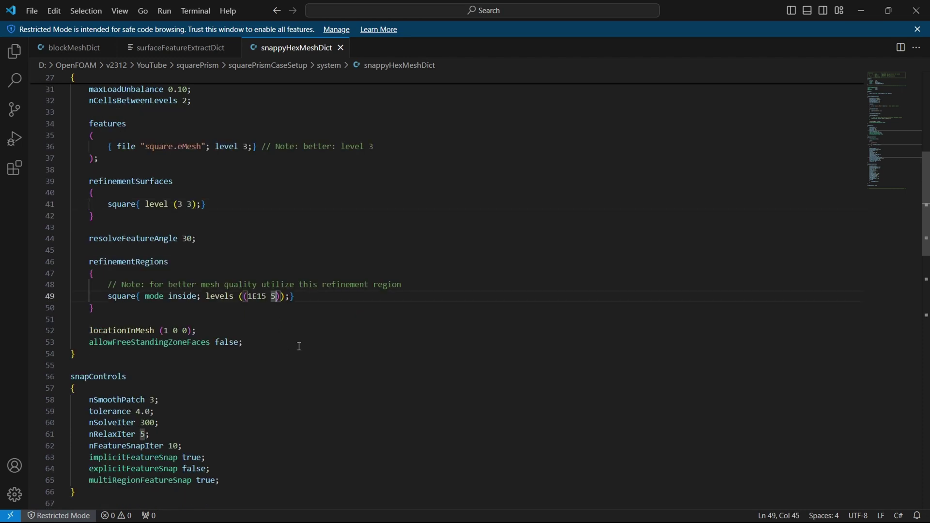
key("BackSpace")
type("3")
scroll(300, 347, "down", 4)
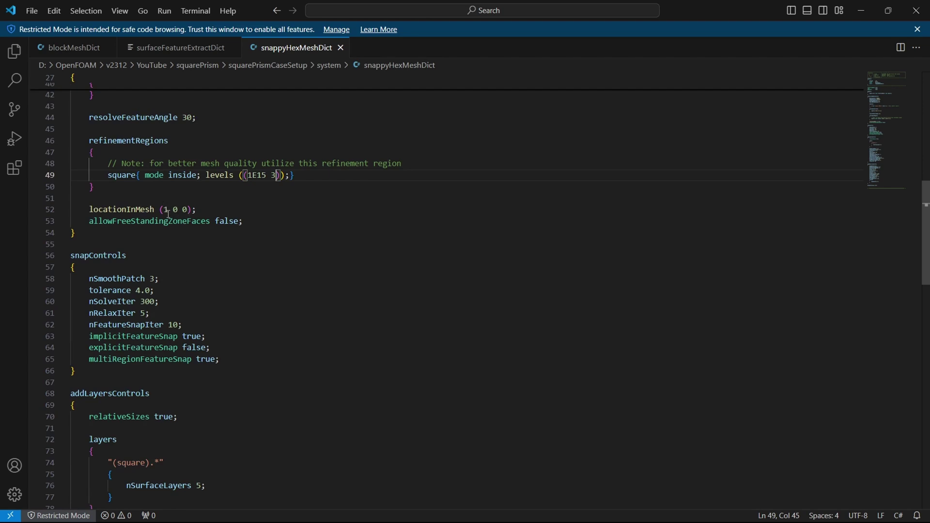
Step: Show square.stl inside the box mesh and orbit to view it front-on and from above
key("alt+Tab")
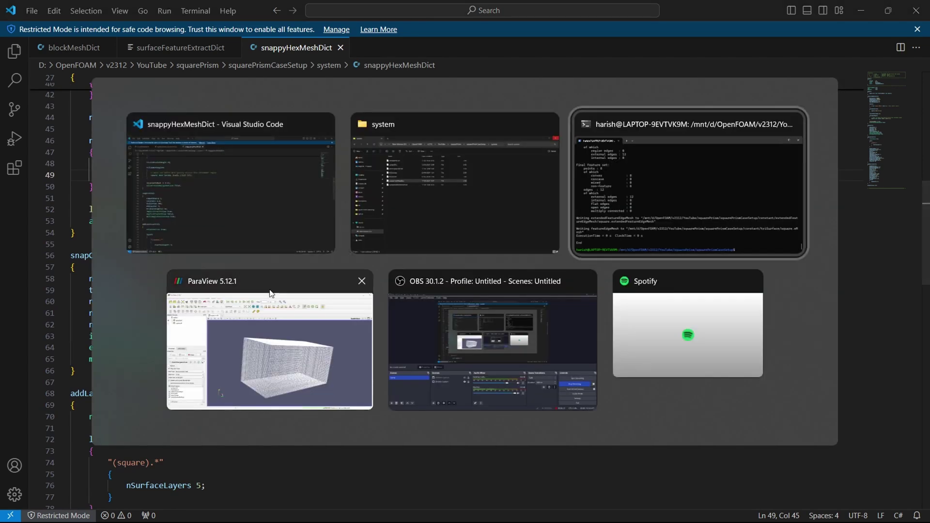
left_click(270, 291)
left_click(11, 136)
left_click_drag(295, 271, 455, 324)
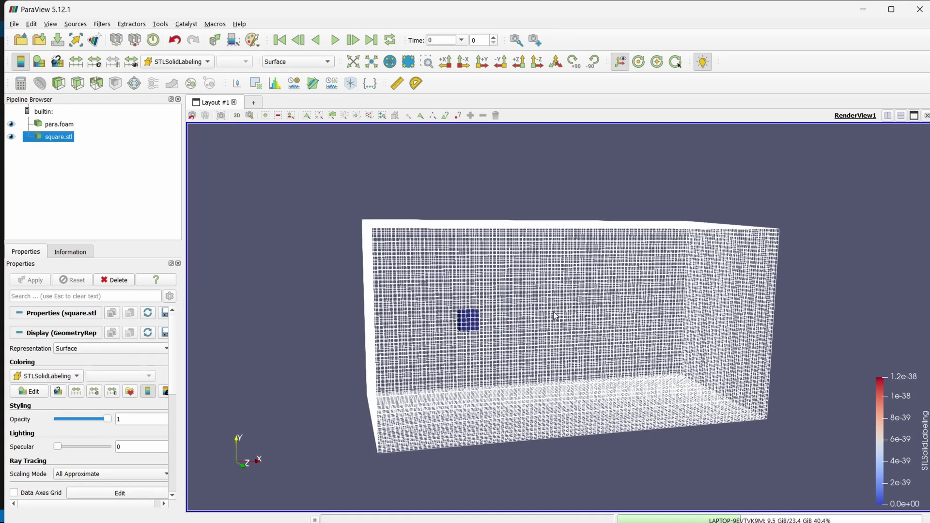
left_click_drag(554, 312, 566, 334)
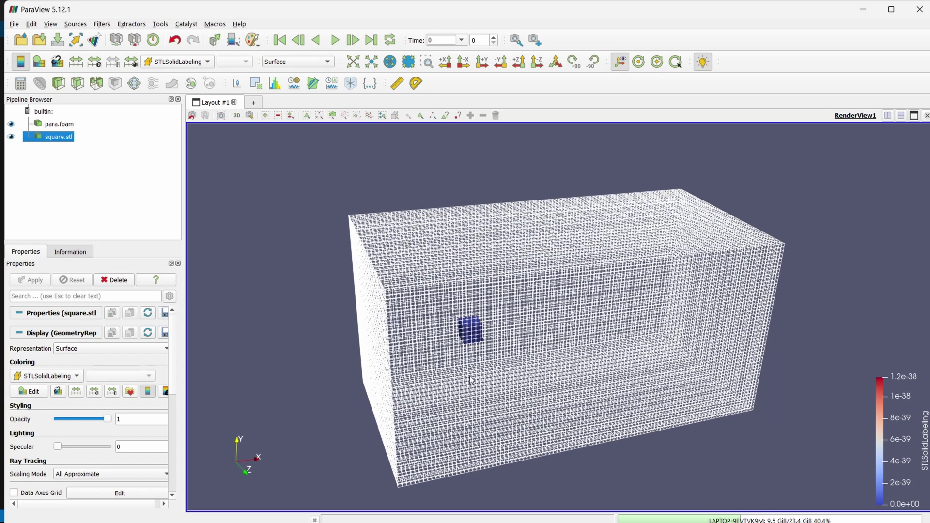
left_click_drag(479, 346, 513, 373)
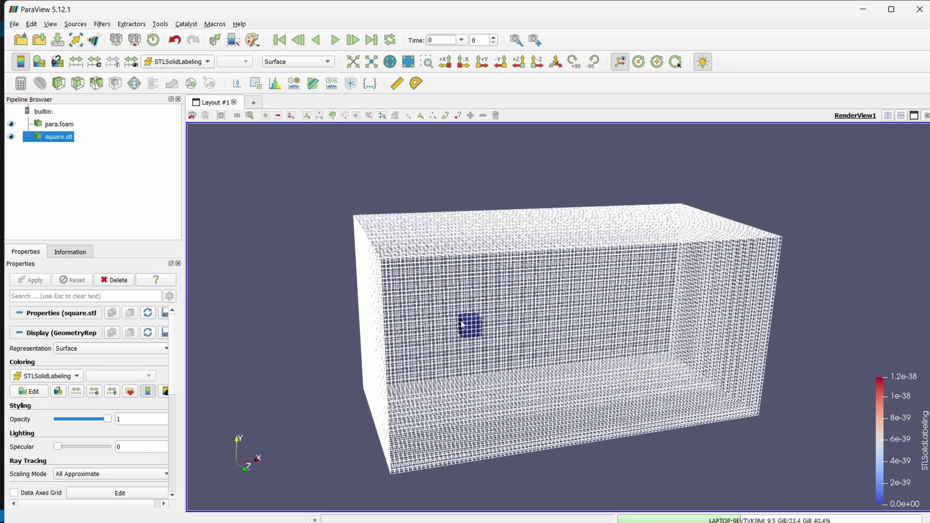
Step: In addLayersControls, highlight the square layers entry with nSurfaceLayers 5
key("alt+Tab")
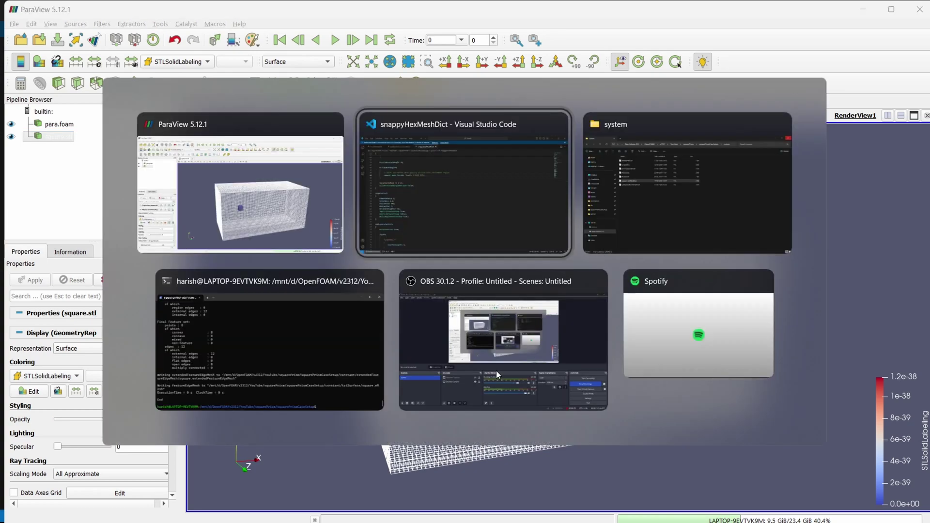
scroll(187, 353, "down", 3)
scroll(186, 353, "down", 3)
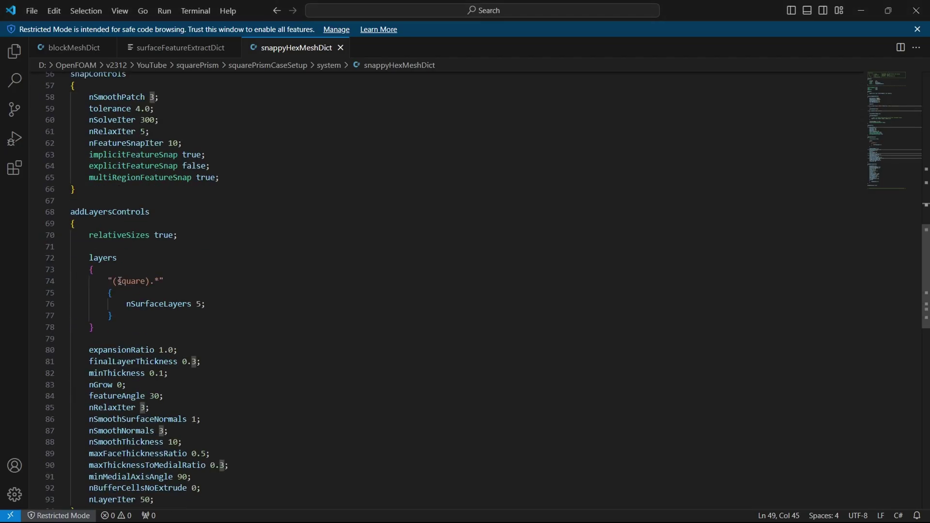
double_click(120, 281)
left_click(199, 328)
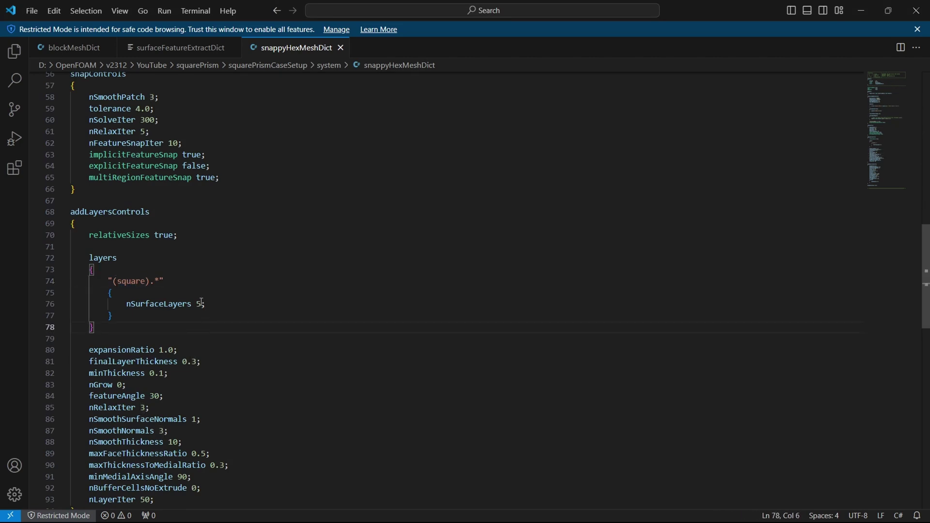
left_click(202, 302)
key("shift+Home")
left_click(216, 304)
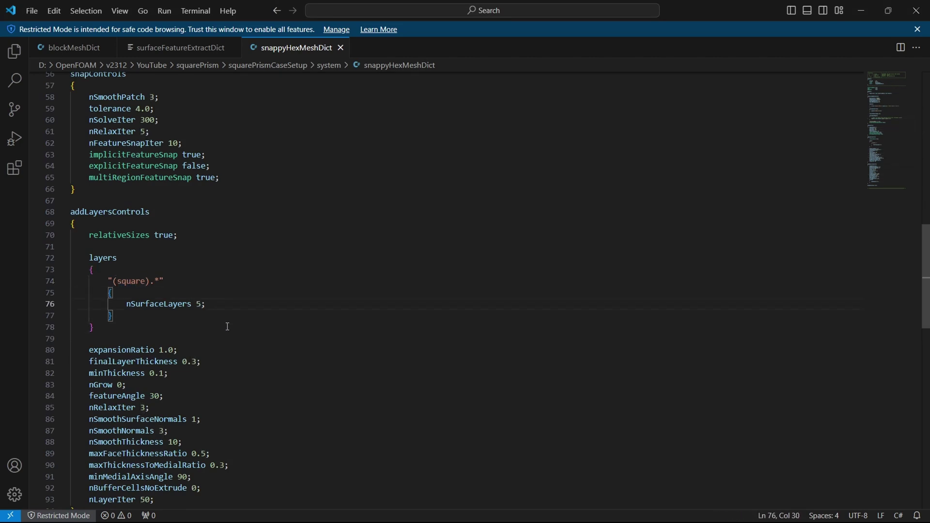
Step: Scroll through the meshQualityControls section of snappyHexMeshDict and back up
scroll(227, 326, "down", 10)
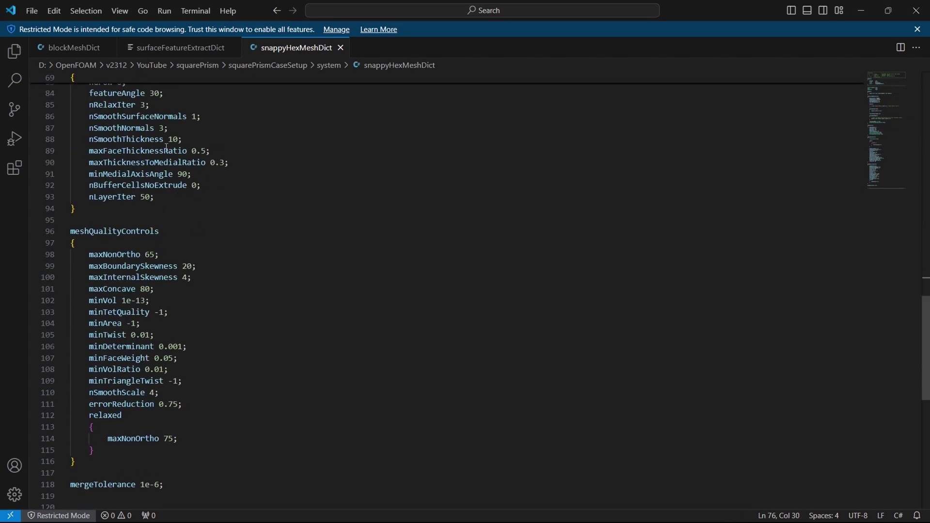
scroll(220, 305, "down", 4)
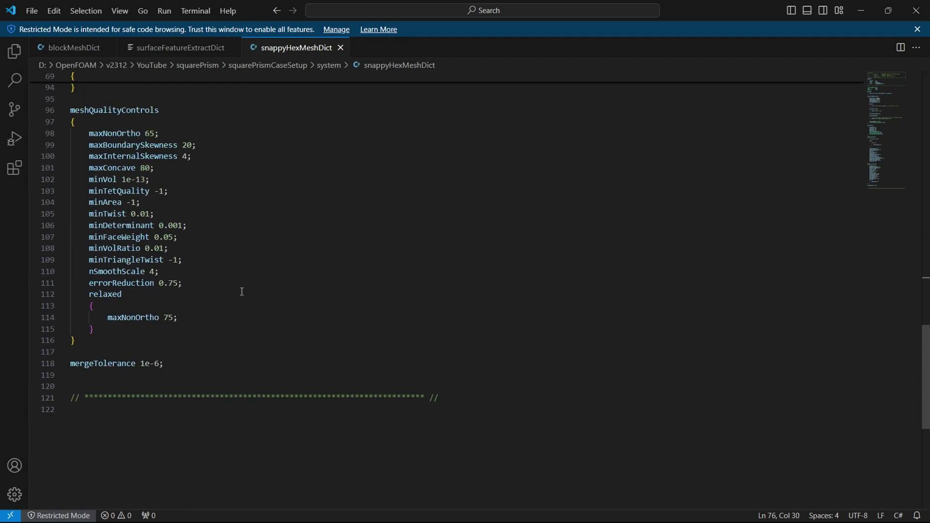
scroll(224, 302, "up", 6)
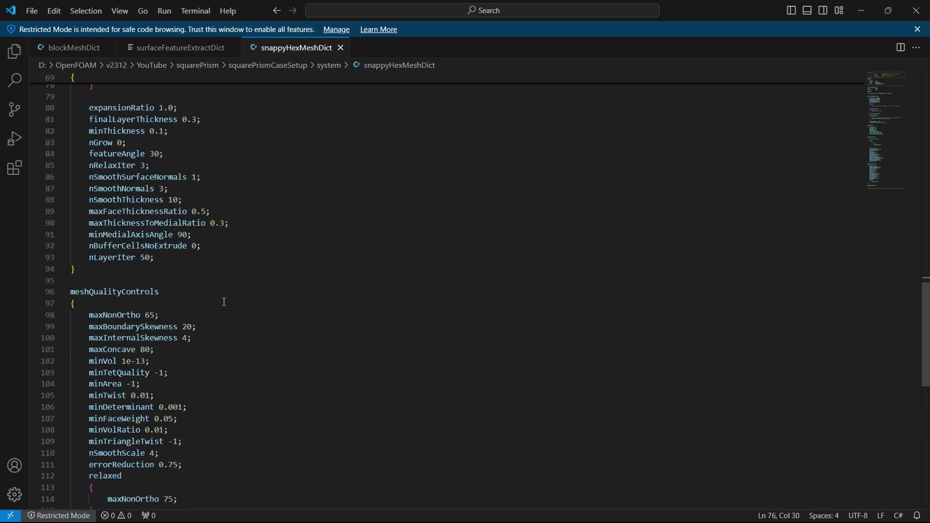
scroll(245, 252, "up", 20)
scroll(246, 251, "up", 3)
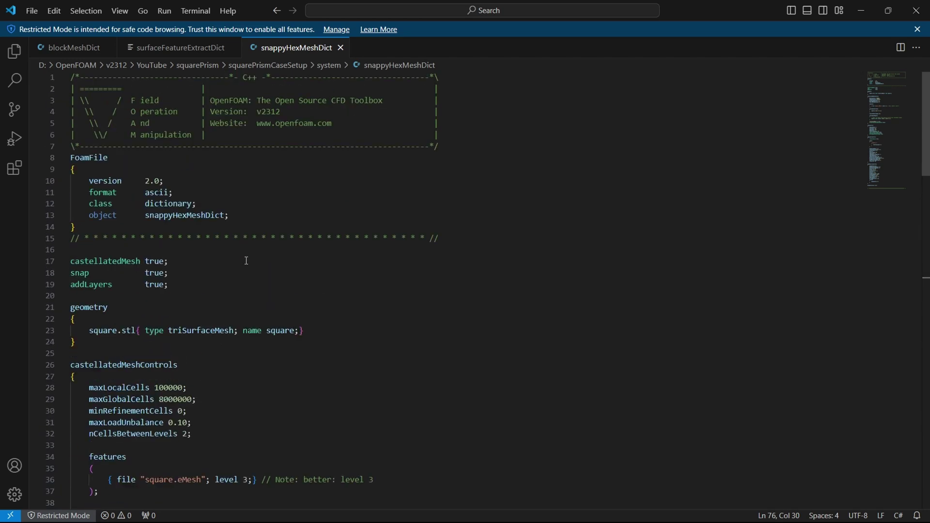
key("alt+Tab")
Step: Open system/decomposeParDict in Visual Studio Code just once
left_click(250, 333)
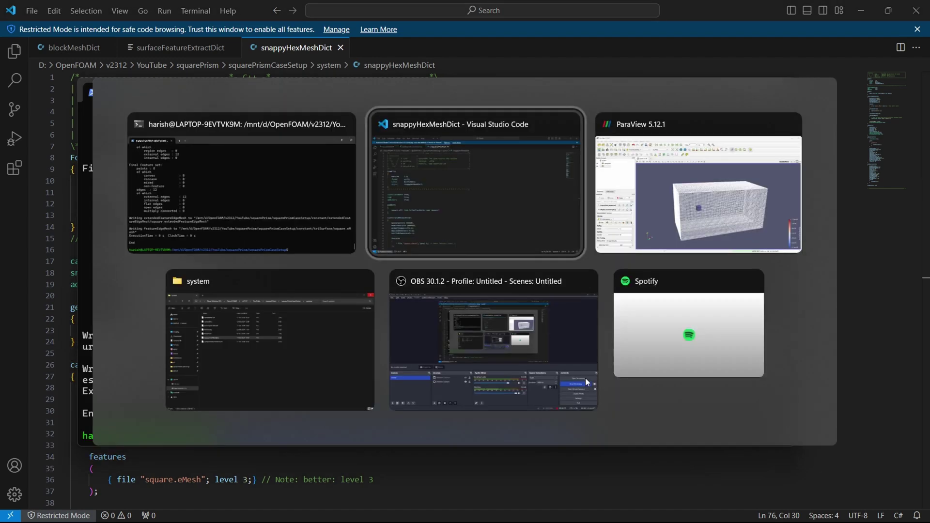
left_click(323, 341)
left_click(189, 144)
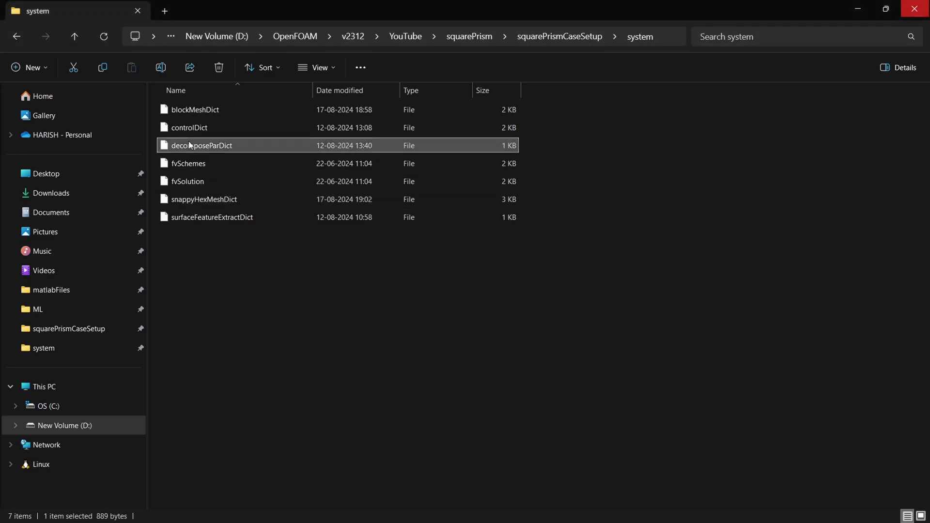
double_click(188, 144)
left_click(435, 249)
left_click(539, 422)
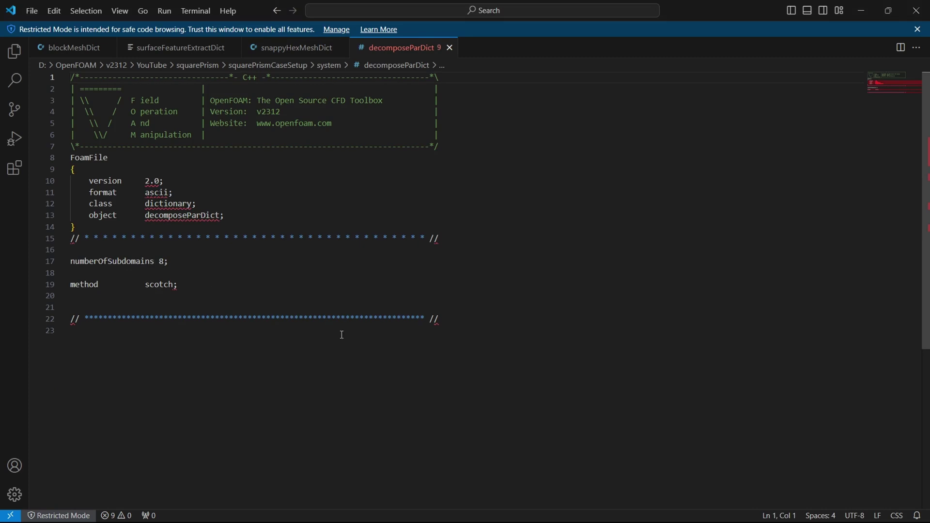
Step: Confirm 8 CPU cores in Task Manager to match numberOfSubdomains 8, then close it
key("ctrl+shift+Escape")
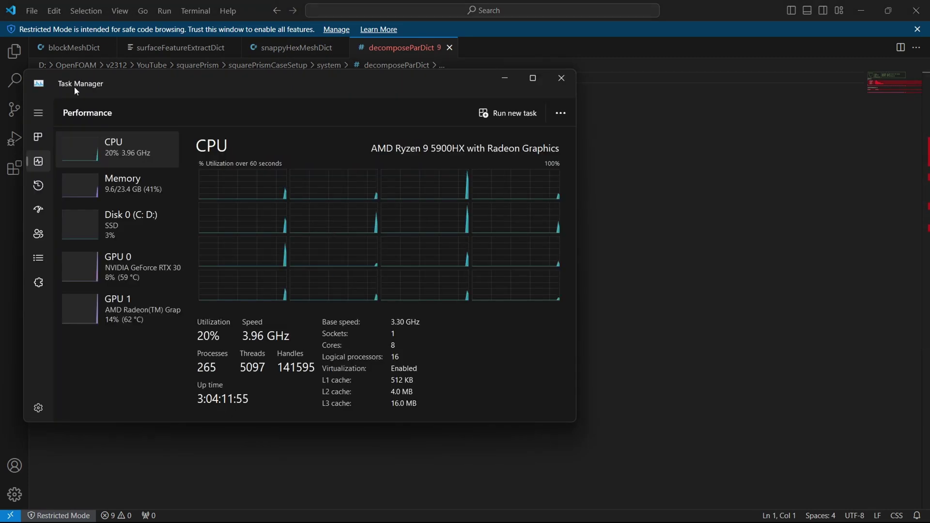
left_click_drag(74, 86, 196, 85)
left_click(153, 114)
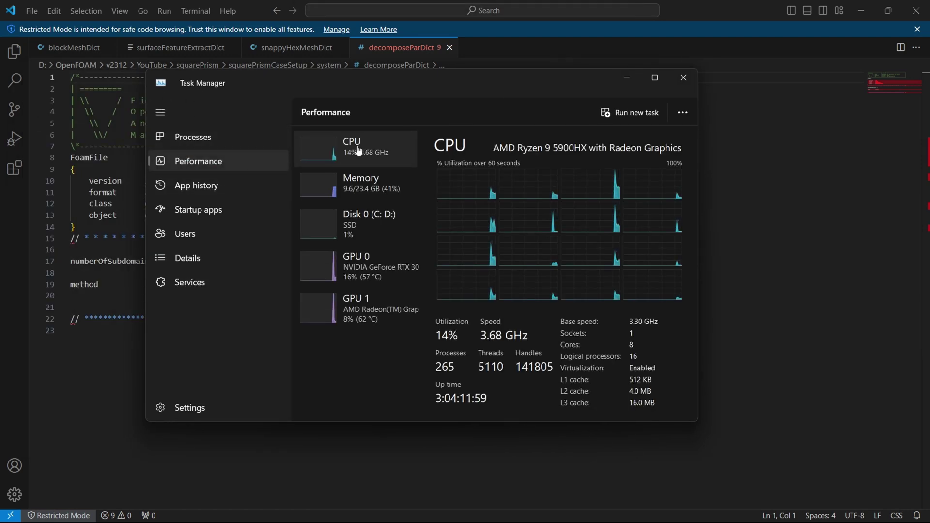
left_click(167, 114)
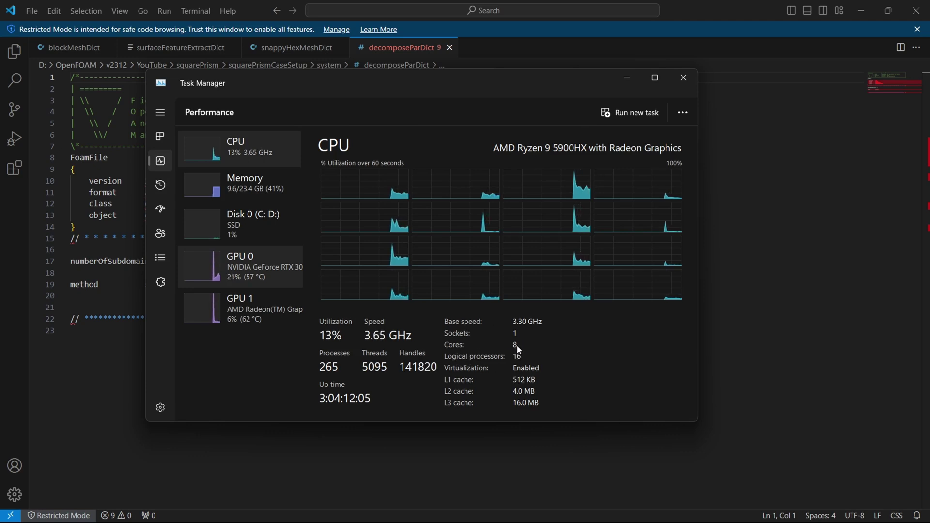
left_click_drag(487, 91, 703, 92)
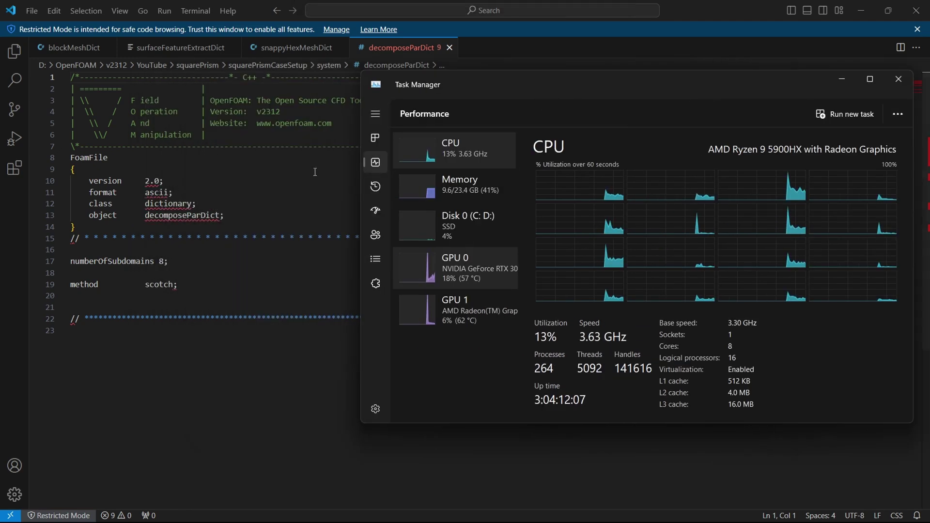
left_click(898, 79)
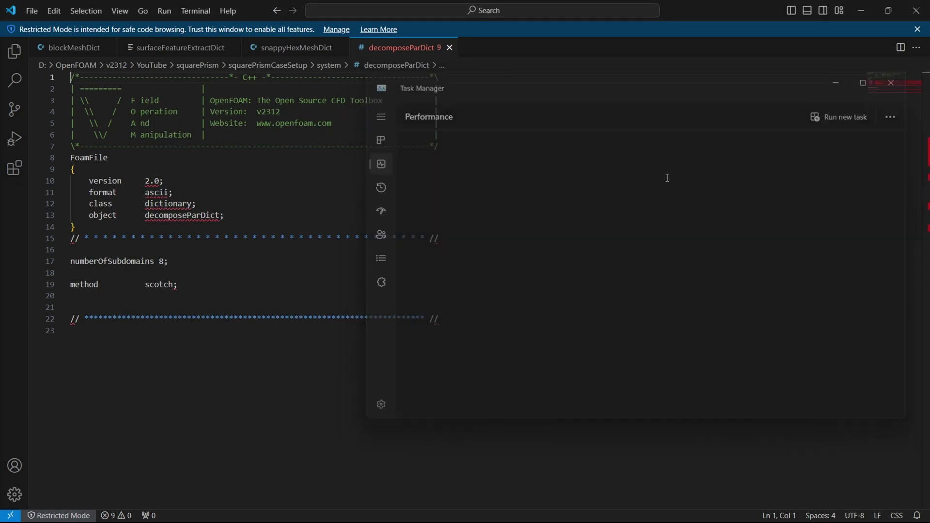
left_click(169, 261)
Step: Run decomposePar in the Ubuntu terminal to split the case into 8 subdomains
key("alt+Tab")
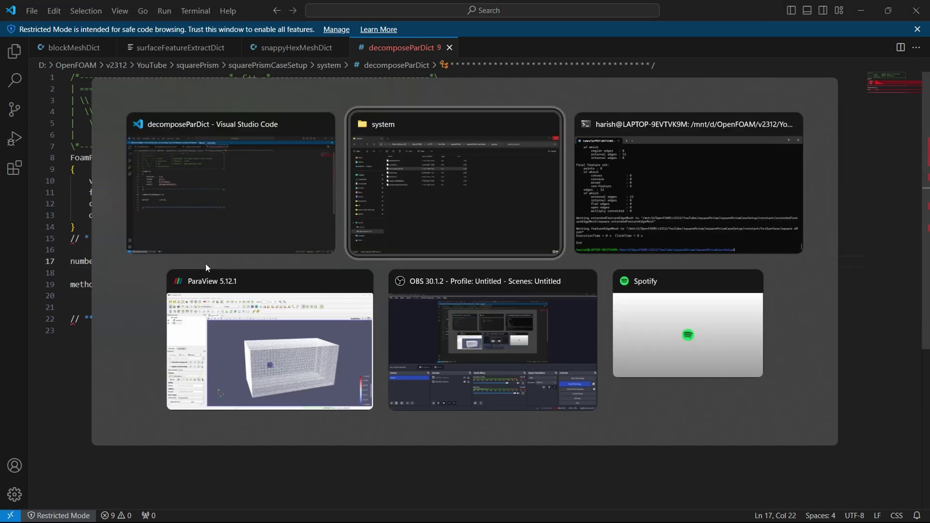
key("alt+Tab")
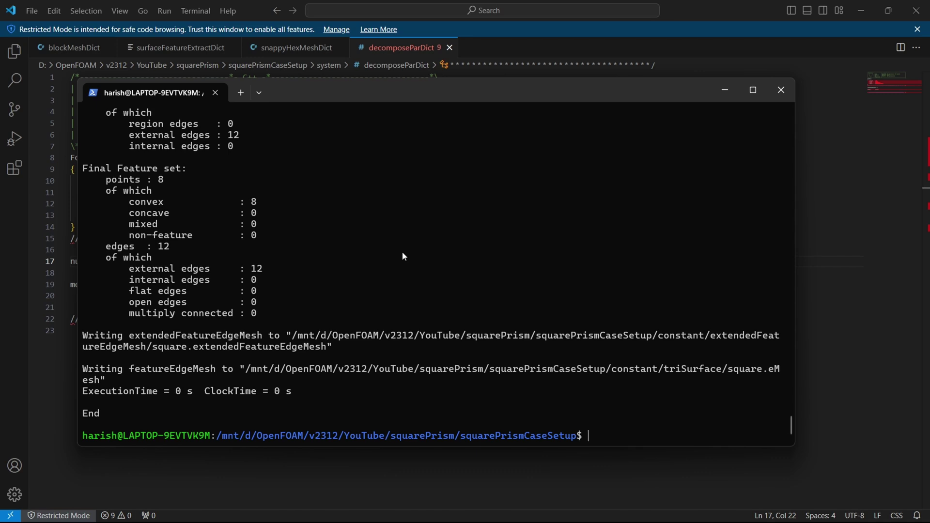
type("decomposePar")
key("Return")
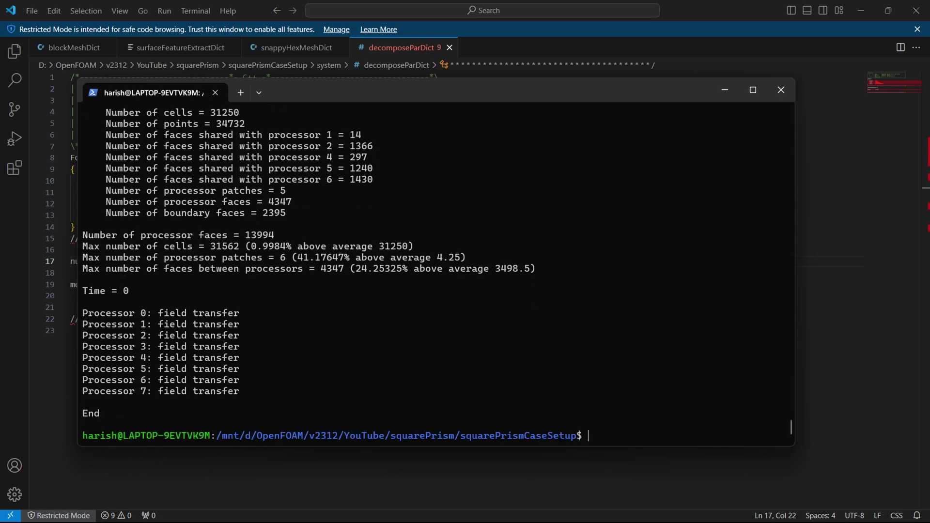
Step: Run mpirun -np 8 snappyHexMesh -parallel -overwrite to mesh on 8 processes
type("mpirun -np snappyHexMe")
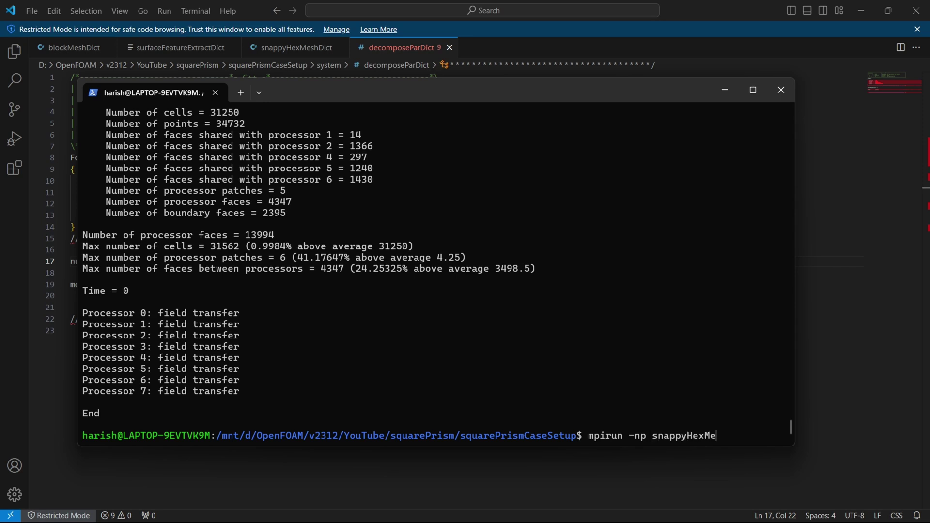
type("sh")
type("8")
key("Tab")
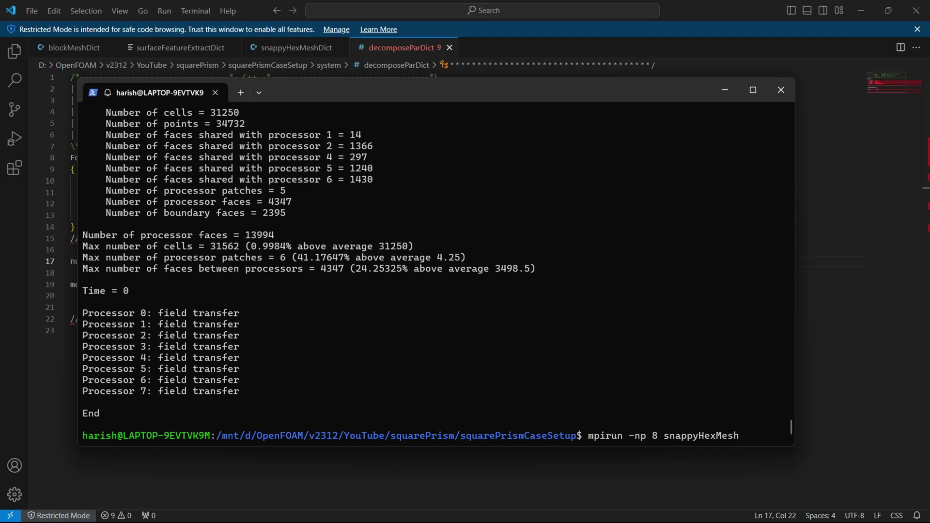
type("-parallel -overwrite")
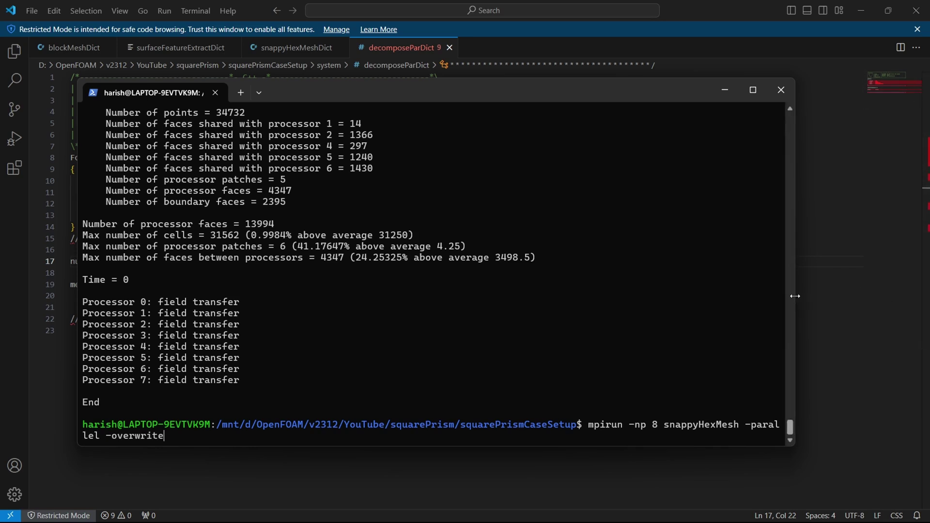
left_click_drag(795, 296, 891, 307)
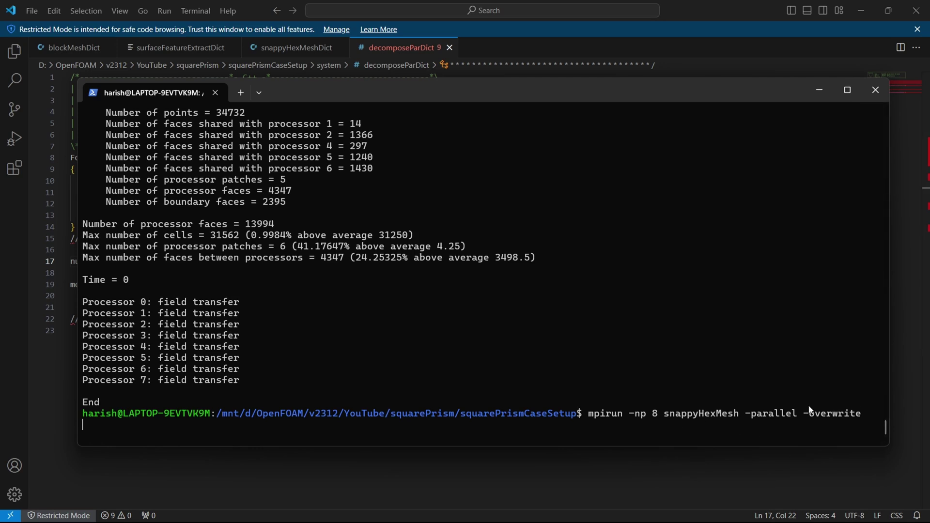
key("Return")
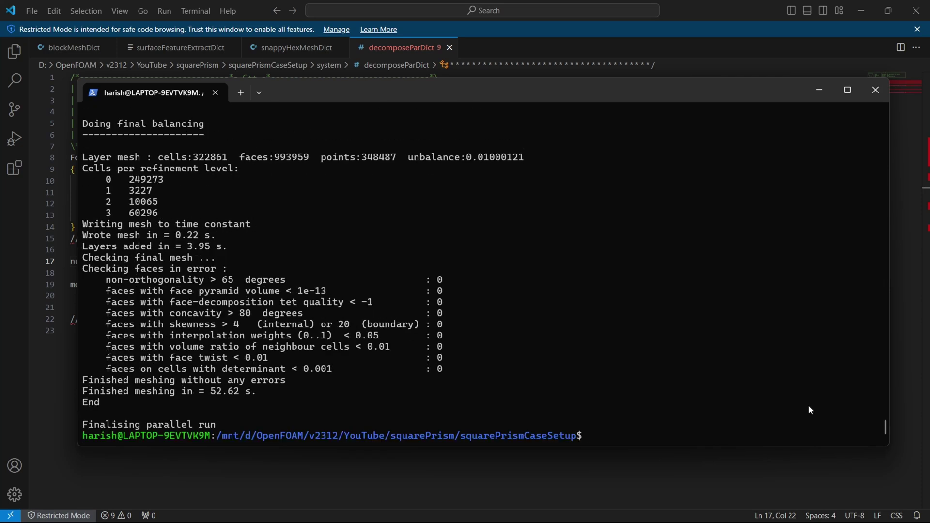
Step: Run reconstructParMesh -constant and list the case folder contents
type("reconstructParMesh ")
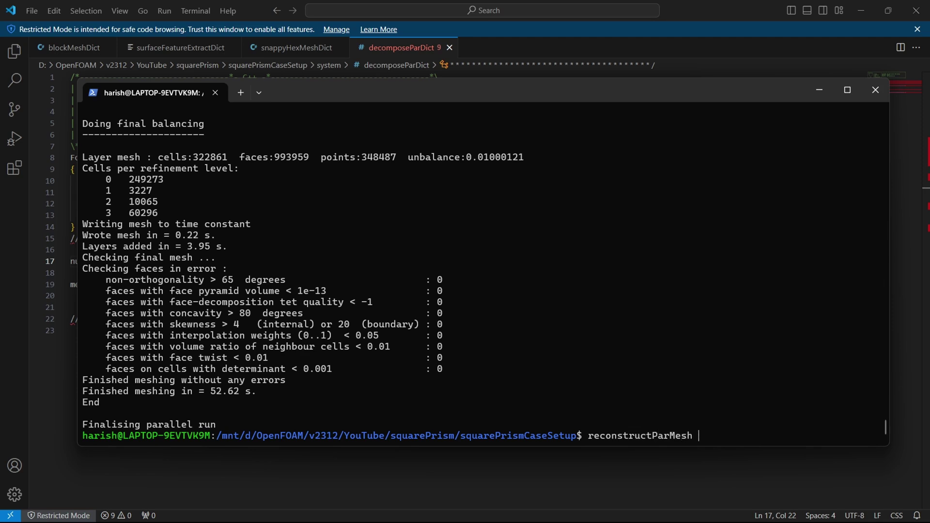
type("-constant")
key("Return")
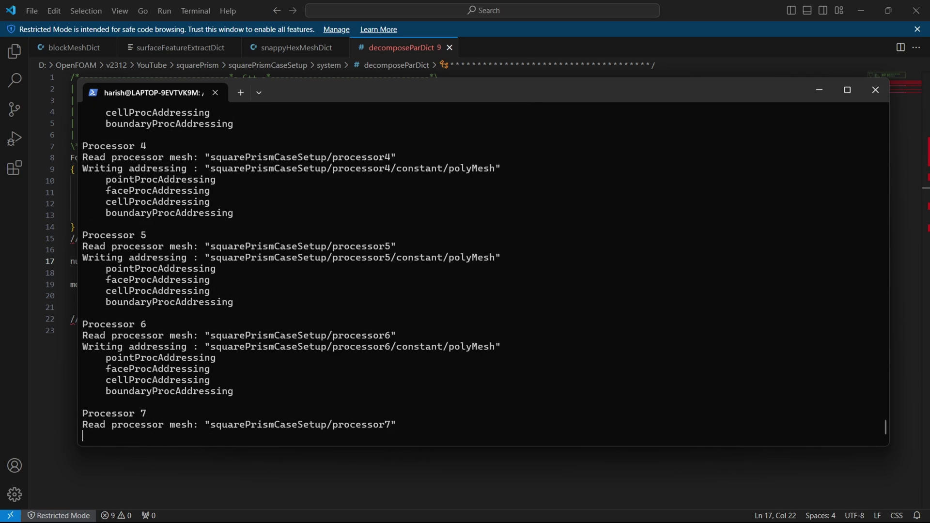
type("ls")
key("Return")
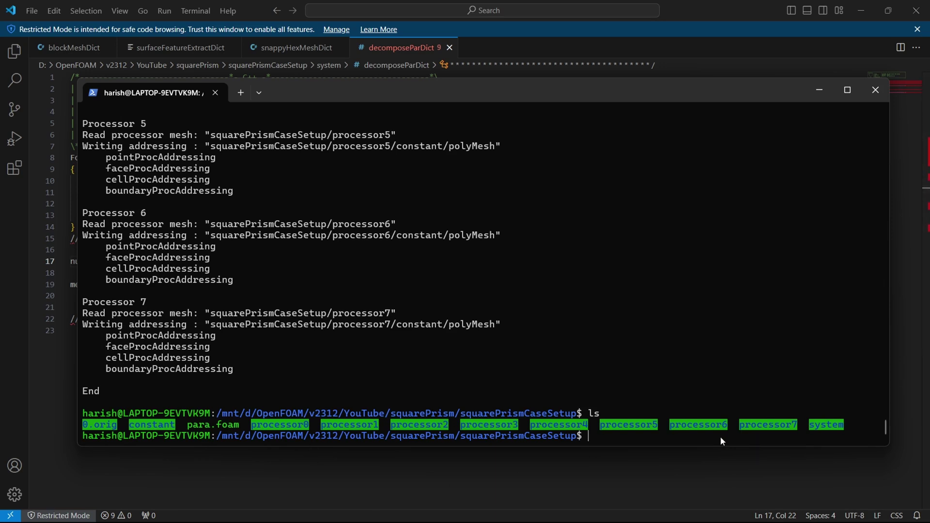
Step: Delete the processor folders with rm -r proc*, confirm with ls, and clear the terminal
type("rm -r proc*")
key("Return")
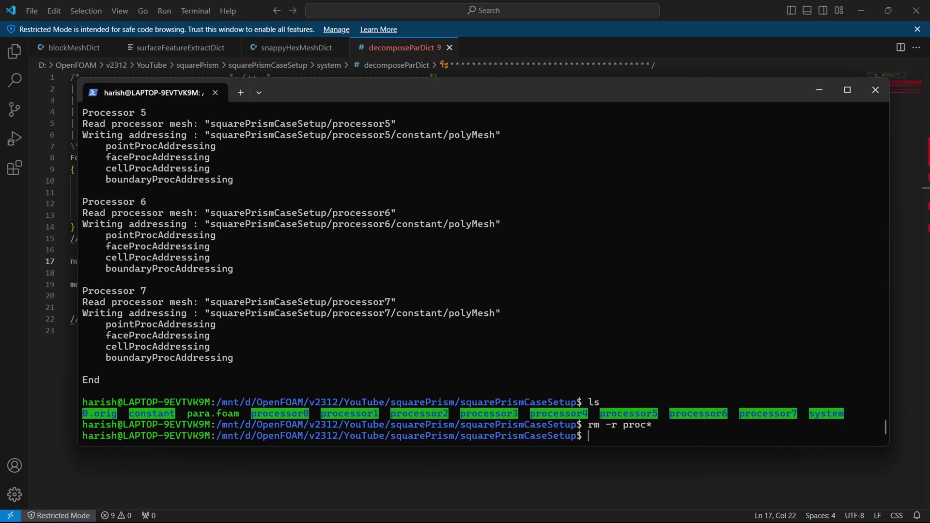
type("ls")
key("Return")
type("clear")
key("Return")
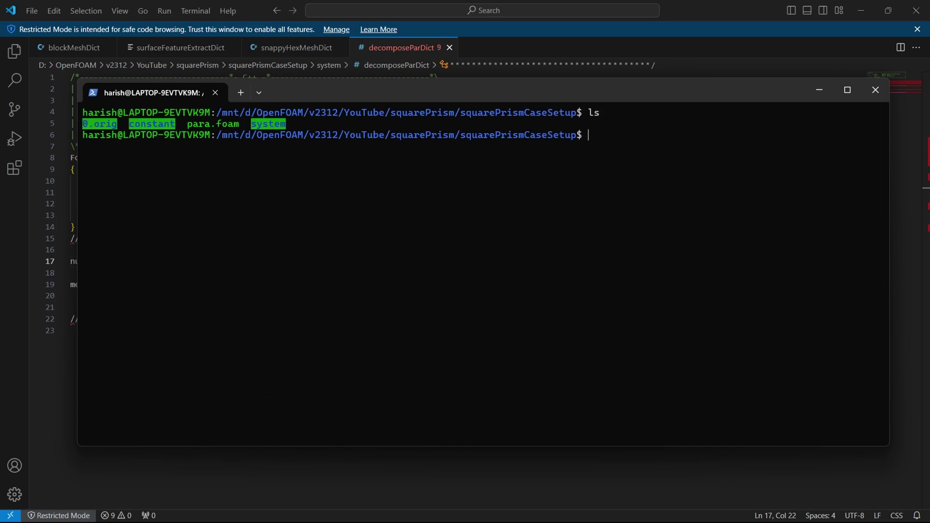
Step: Limit para.foam's mesh regions to patch/square, hide square.stl, and apply
key("alt+Tab")
left_click(268, 364)
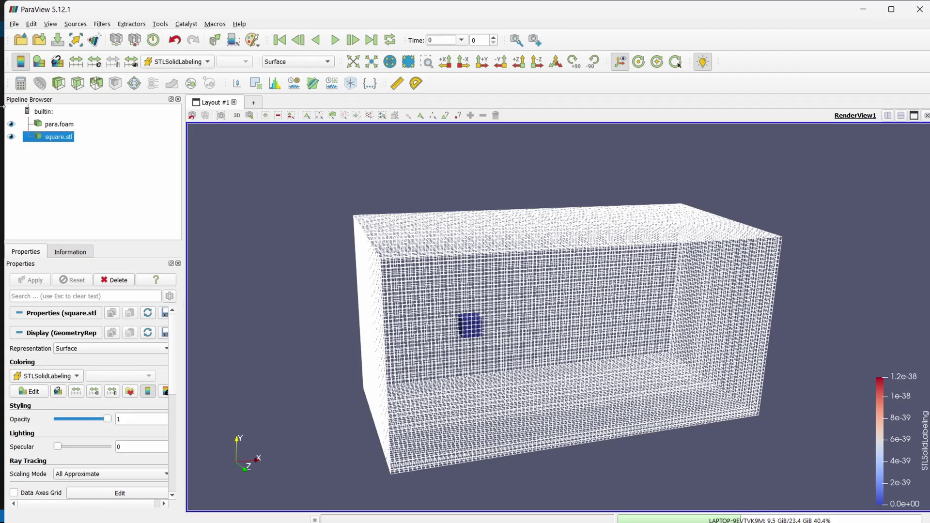
left_click(59, 125)
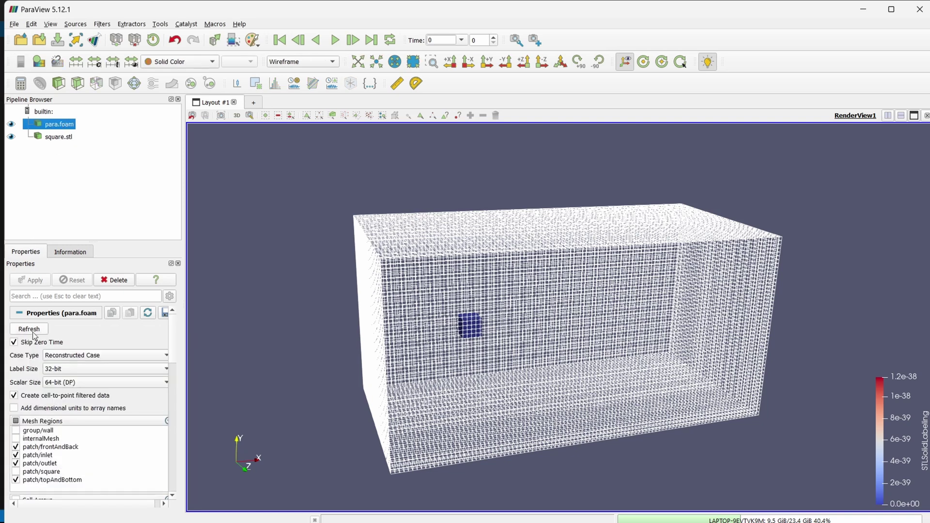
left_click(16, 471)
left_click(16, 463)
left_click(16, 455)
left_click(16, 447)
left_click(16, 479)
left_click(11, 137)
left_click(33, 280)
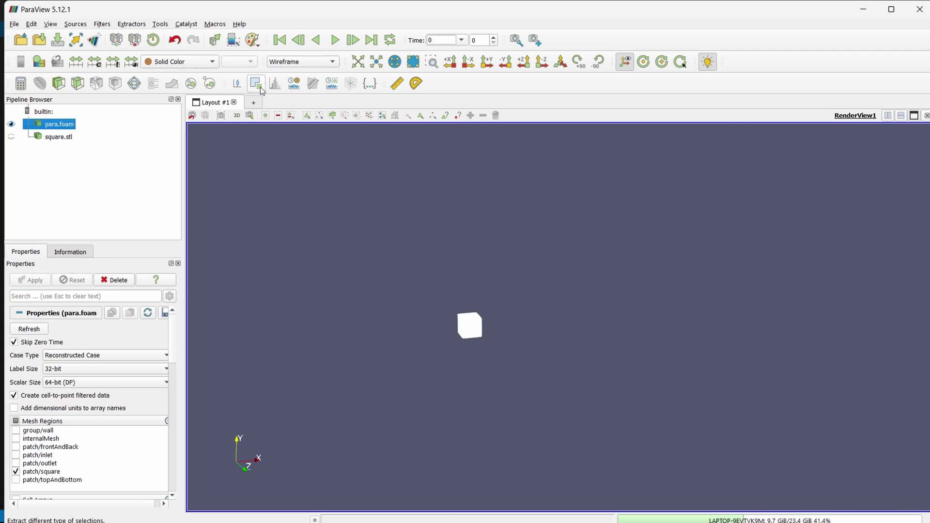
Step: Show the square patch as Surface With Edges and zoom in on the cube
left_click(302, 61)
left_click(301, 90)
key("Escape")
left_click(318, 63)
left_click(300, 89)
left_click_drag(402, 274, 481, 342)
scroll(481, 342, "up", 3)
left_click_drag(419, 358, 611, 331)
scroll(606, 338, "up", 4)
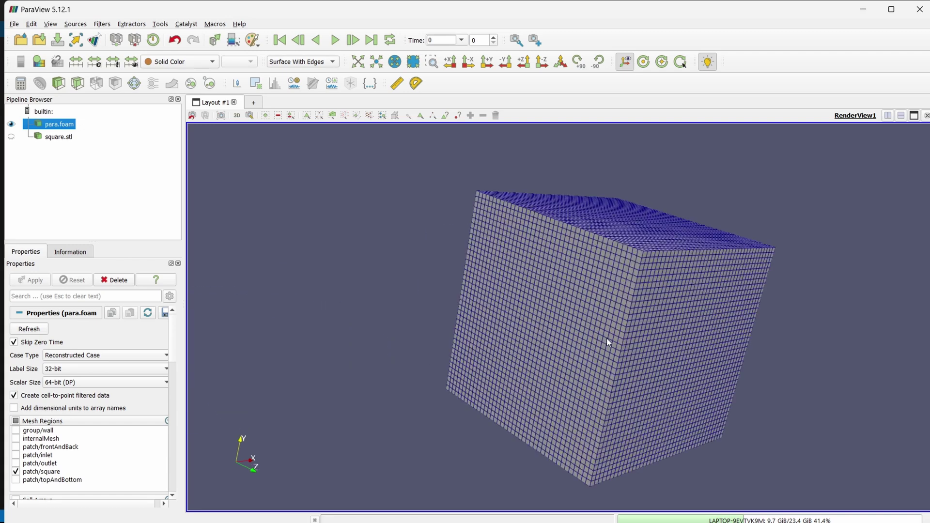
scroll(607, 339, "down", 3)
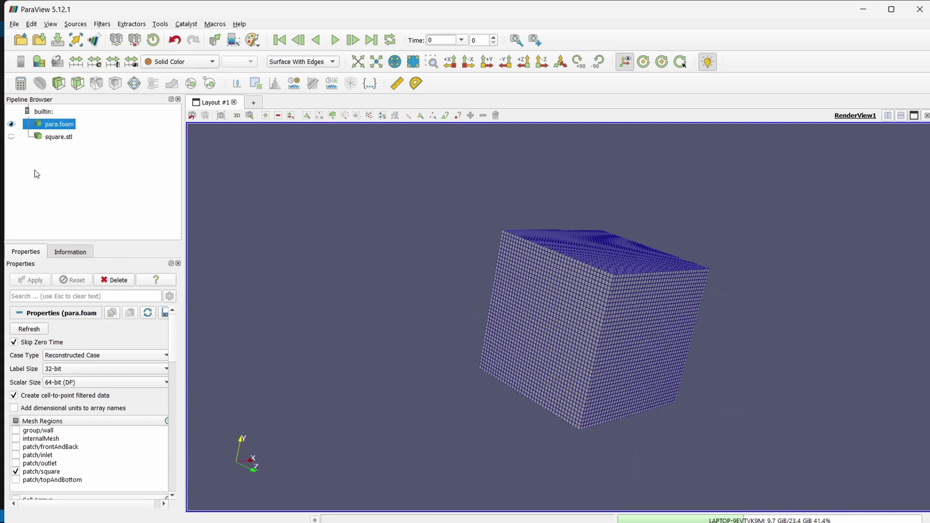
Step: Switch the mesh regions to internalMesh only and render it as Wireframe
left_click(15, 438)
left_click(16, 472)
left_click(25, 283)
left_click(292, 61)
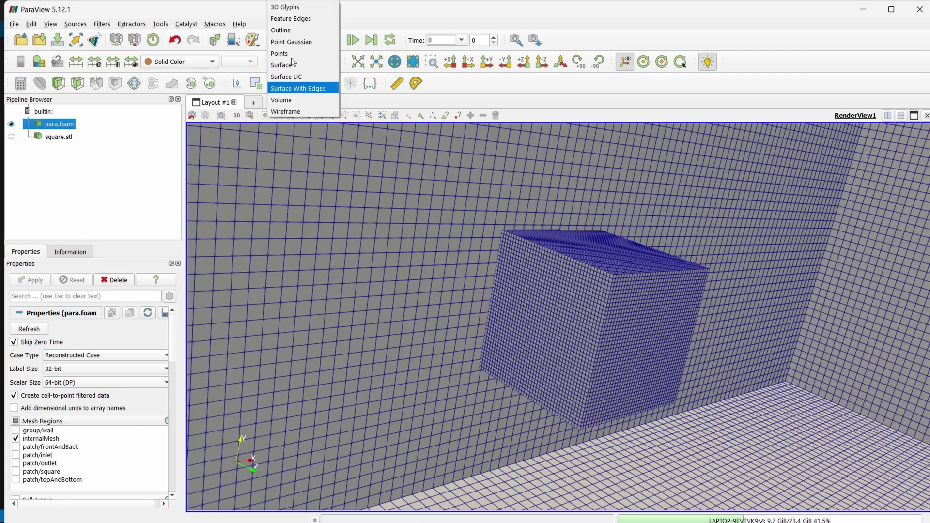
left_click(289, 111)
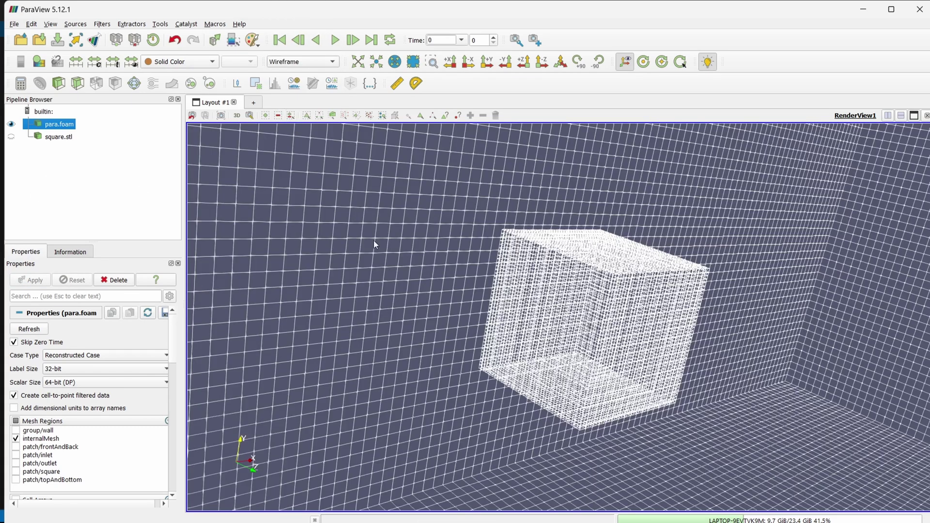
scroll(442, 326, "up", 2)
scroll(442, 326, "down", 5)
Step: Display the mesh as Surface With Edges
scroll(442, 327, "down", 5)
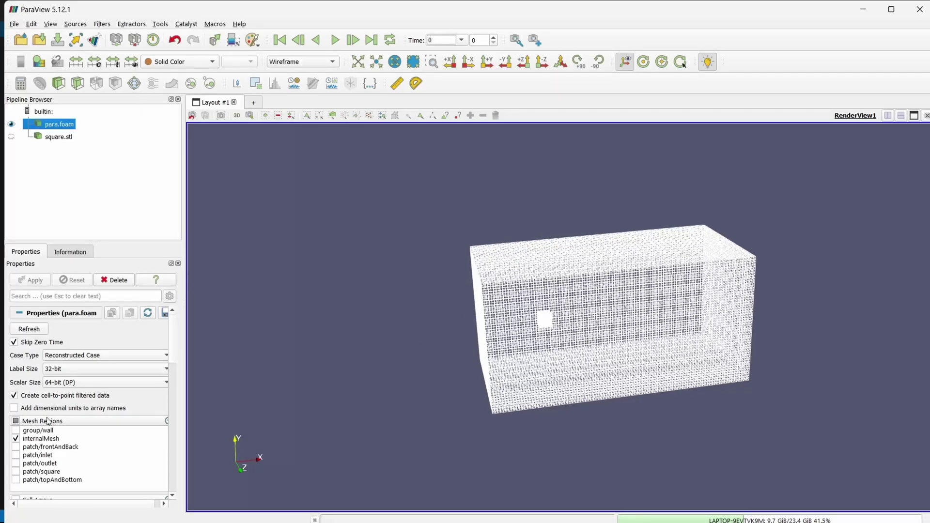
left_click(301, 64)
left_click(306, 89)
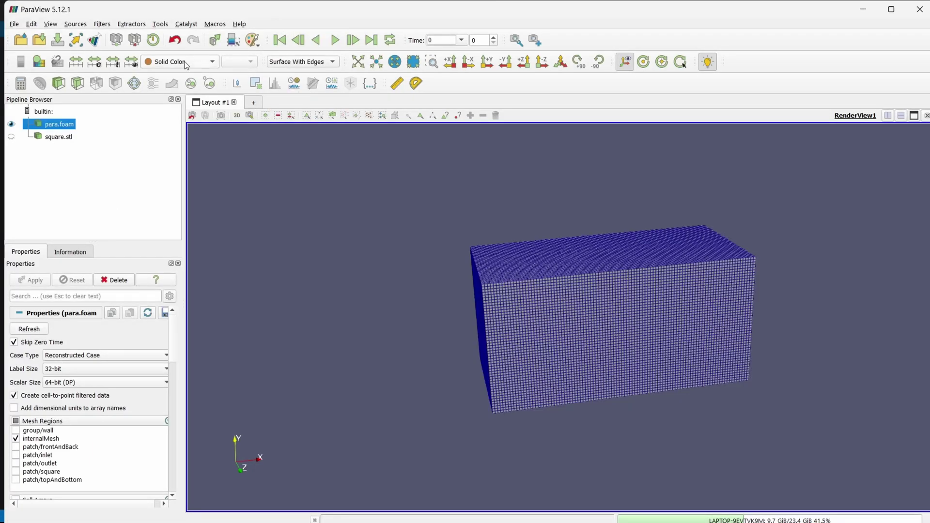
Step: Add a Z-normal Slice filter with the plane widget hidden and apply it
left_click(85, 85)
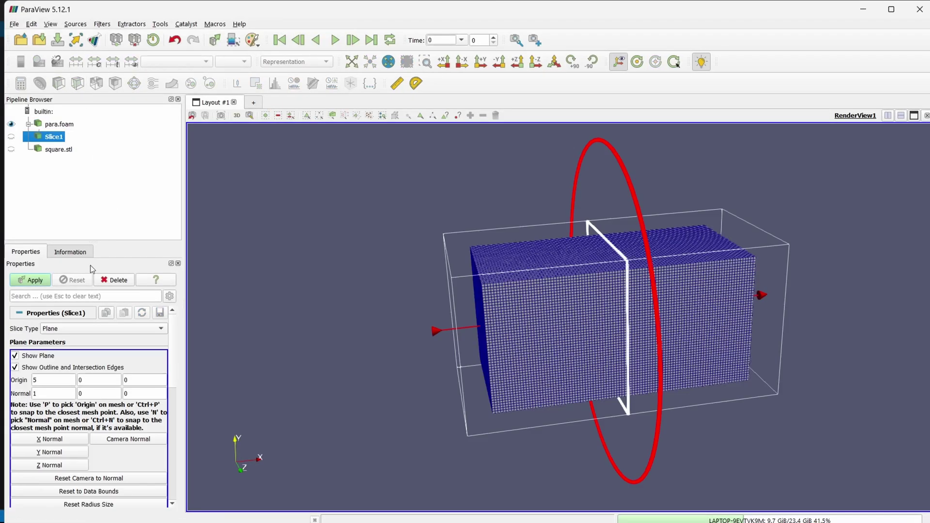
left_click(62, 464)
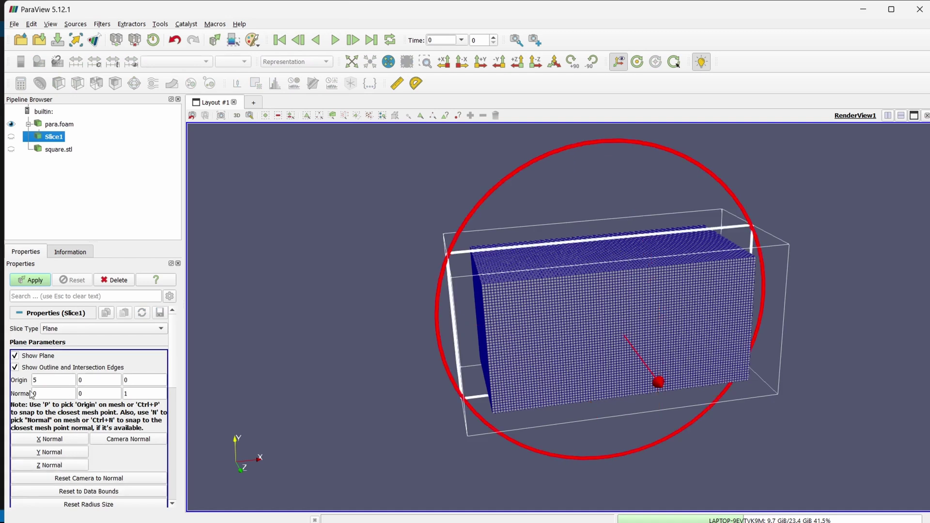
left_click(47, 358)
left_click(41, 283)
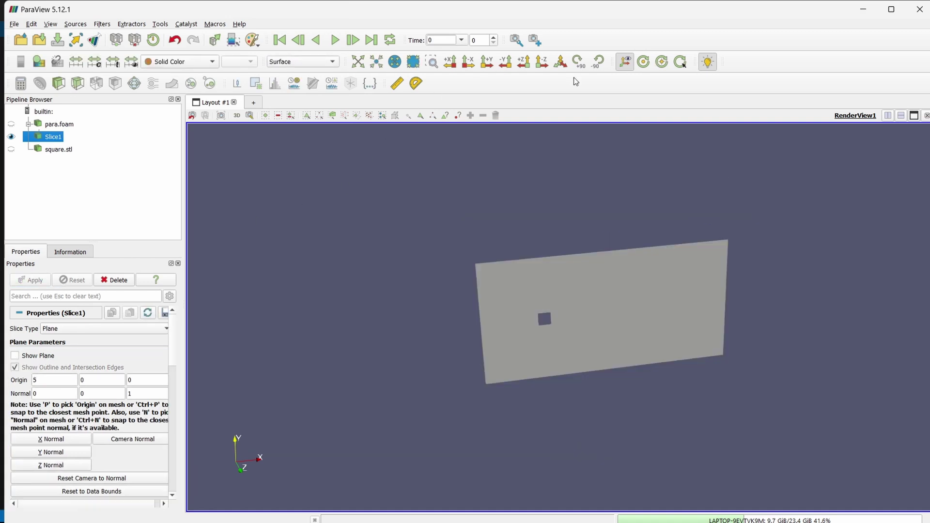
Step: View the slice face-on along -Z and show it as Surface With Edges
left_click(541, 61)
left_click(303, 61)
left_click(290, 77)
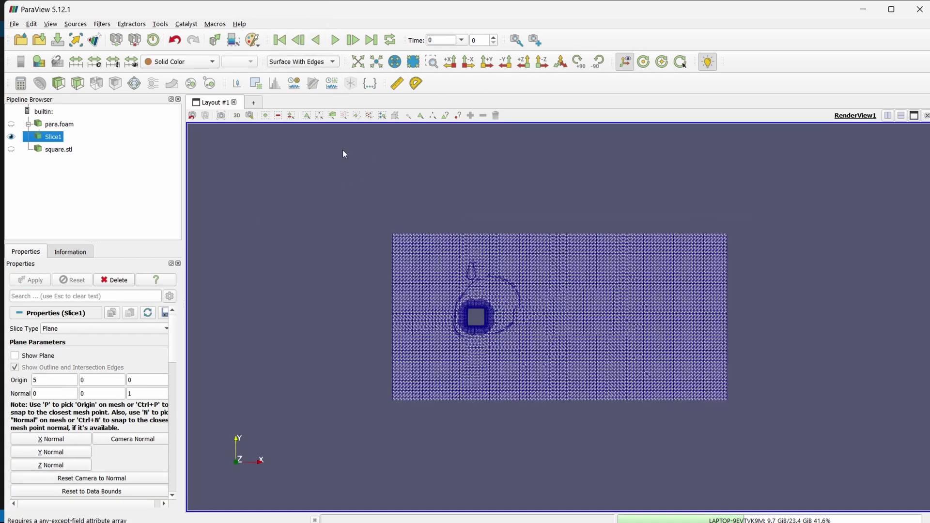
scroll(490, 394, "up", 5)
scroll(418, 353, "up", 10)
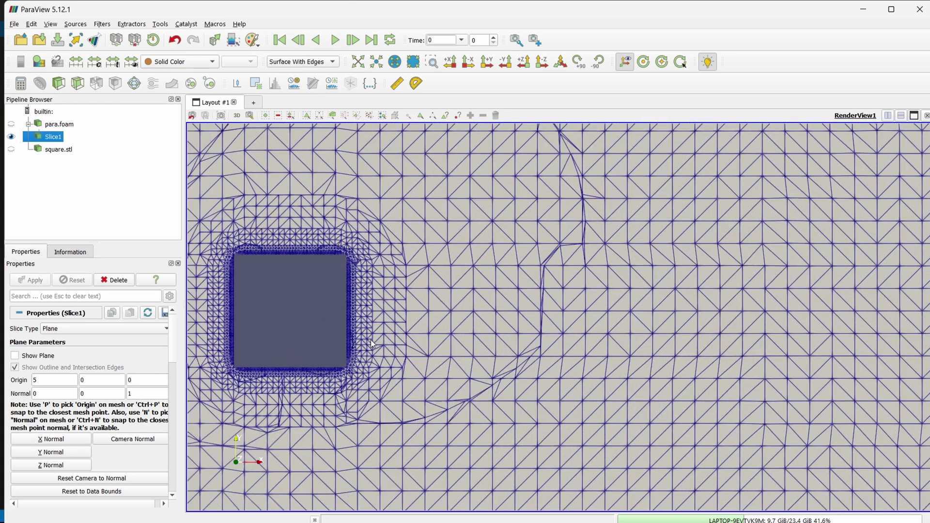
scroll(464, 324, "up", 3)
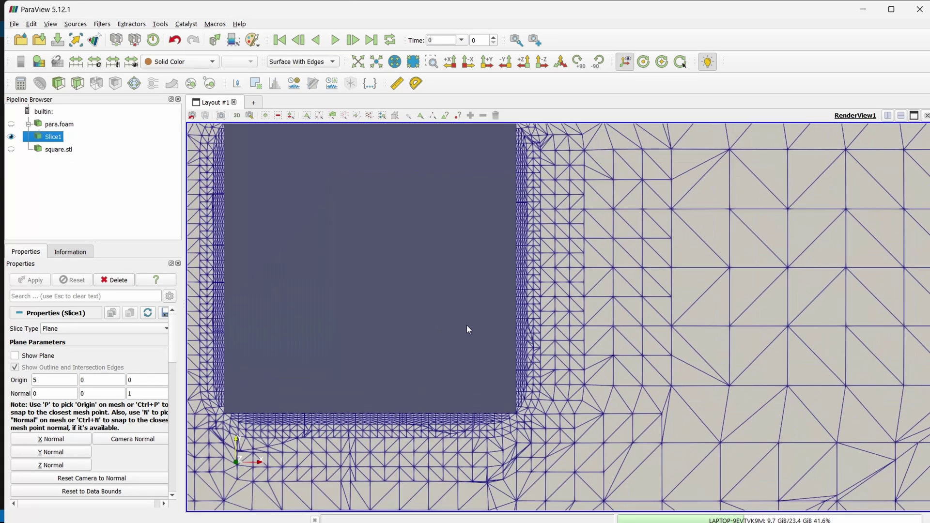
scroll(466, 324, "down", 6)
scroll(454, 174, "down", 5)
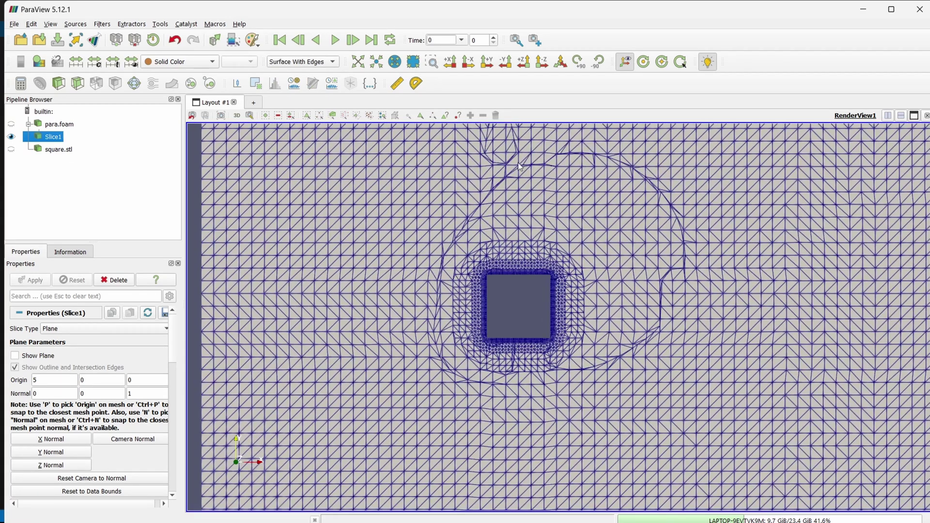
scroll(486, 184, "down", 6)
Step: Show the slice plane widget again, nudge the slice origin and apply
left_click_drag(486, 185, 514, 309)
left_click(31, 354)
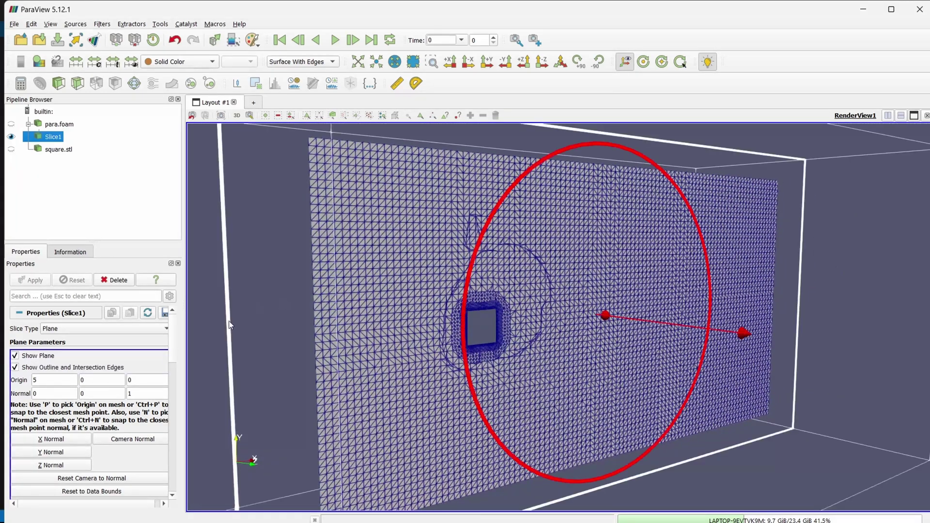
left_click_drag(230, 325, 239, 329)
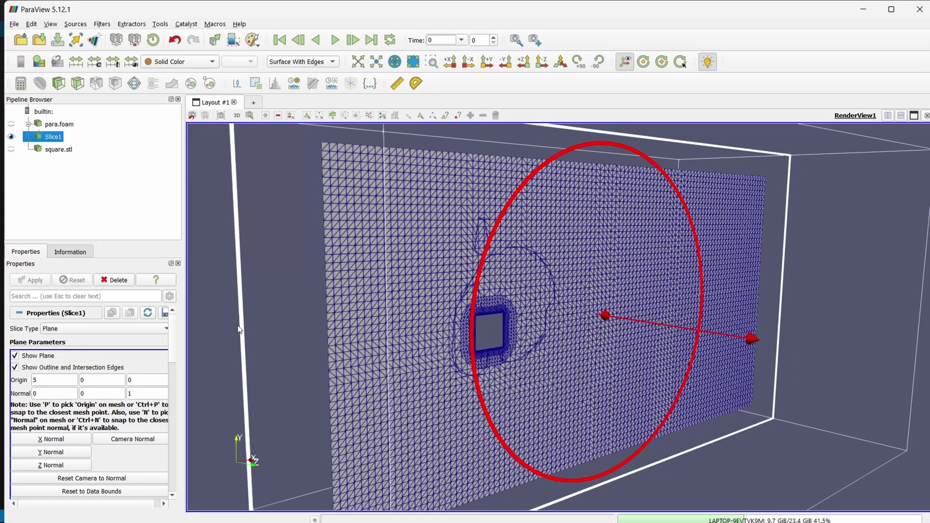
left_click(468, 325)
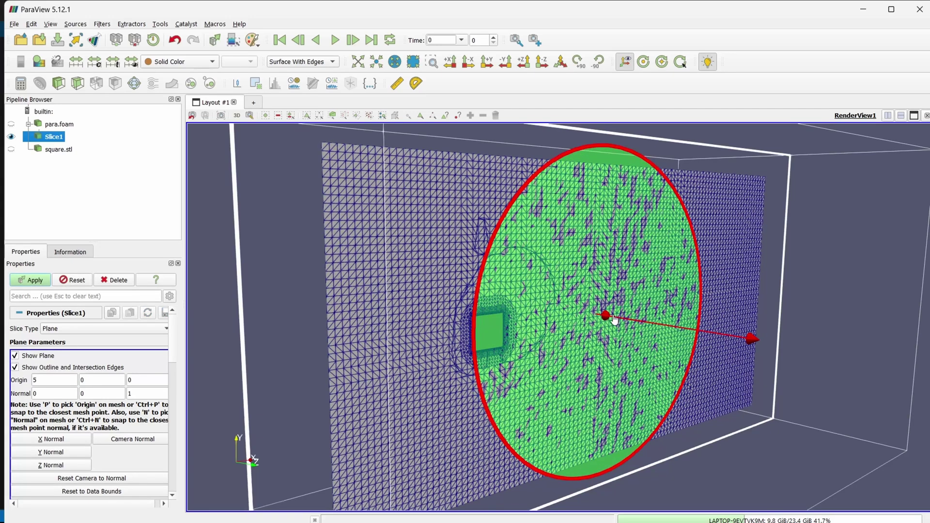
left_click_drag(610, 319, 613, 320)
left_click(23, 282)
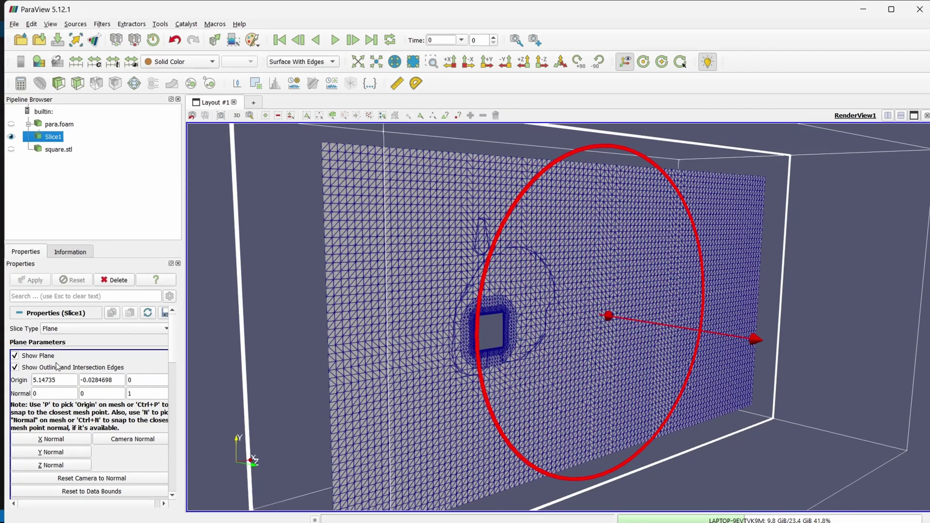
Step: Move the slice origin to 5.71, -0.1915, 0, tilt the normal slightly, apply, and hide the widget
left_click_drag(609, 317, 636, 326)
left_click_drag(763, 344, 768, 342)
left_click(29, 279)
left_click_drag(412, 325, 337, 312)
scroll(431, 422, "up", 3)
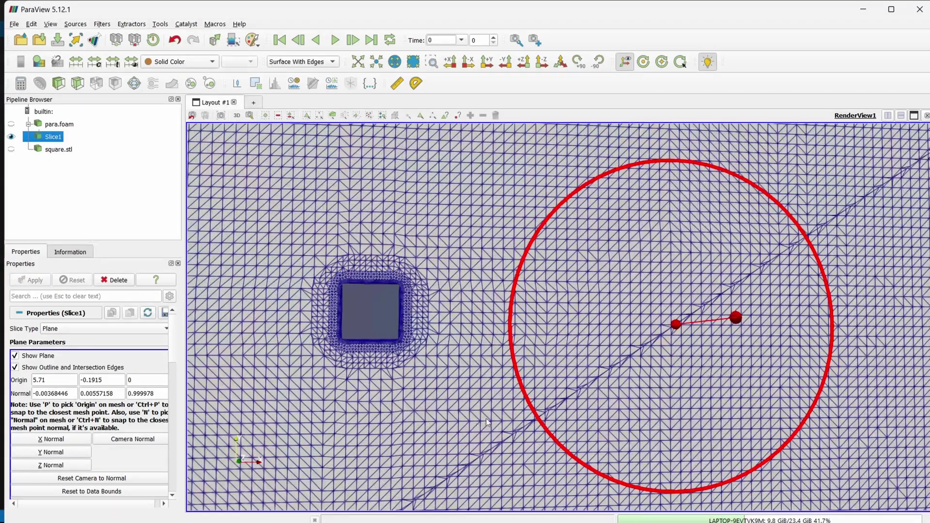
scroll(450, 397, "down", 3)
left_click(25, 354)
scroll(331, 319, "down", 3)
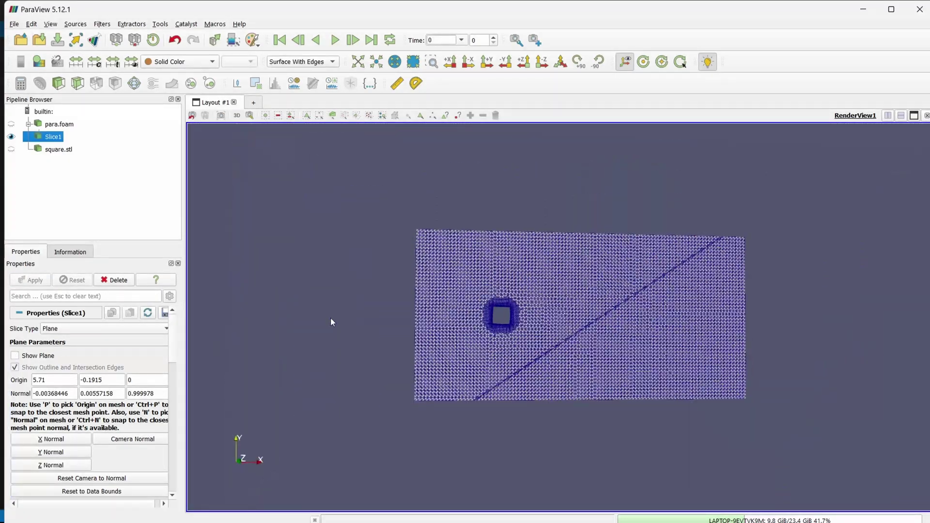
Step: View the slice face-on along -Z and select Slice1 in the ParaView pipeline
left_click(541, 62)
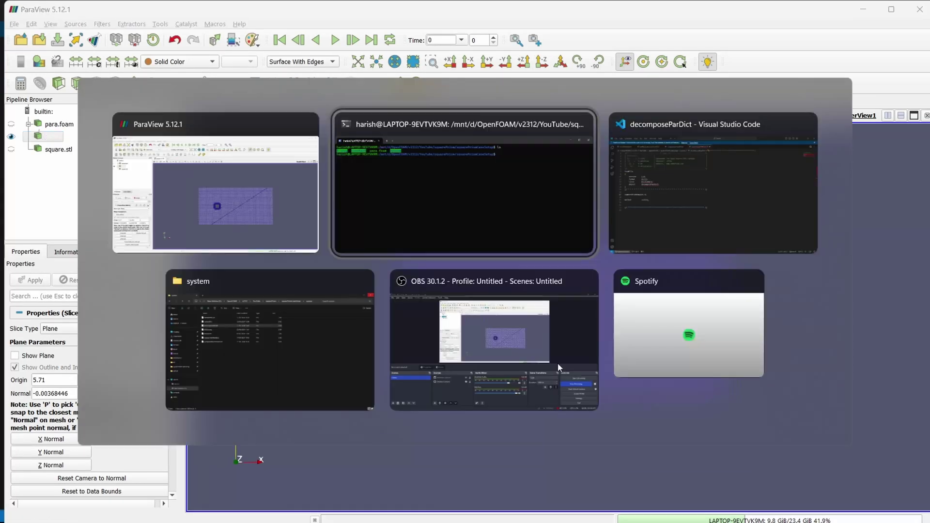
key("alt+Tab")
left_click(472, 196)
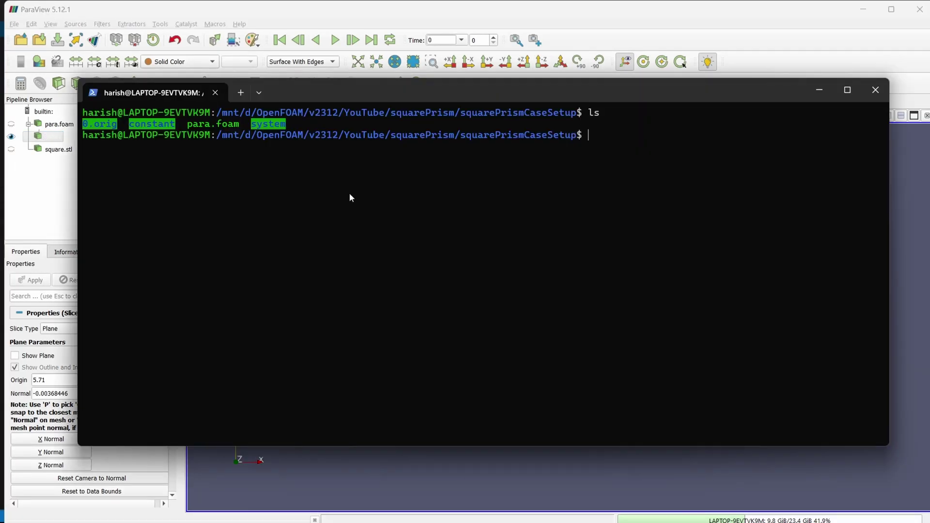
key("alt+Tab")
left_click(119, 277)
key("alt+Tab")
Step: Run cp -r 0.orig 0 in the terminal to create the 0 folder
type("decom")
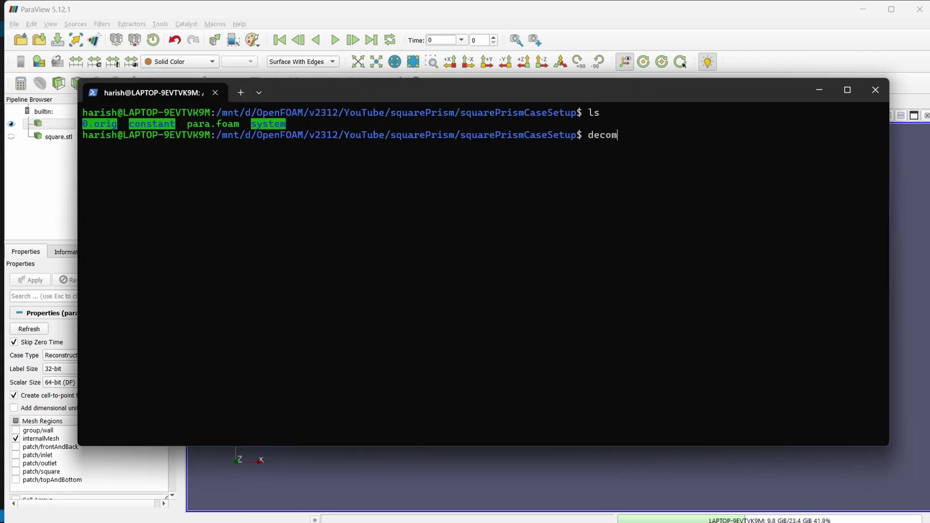
key("BackSpace")
key("BackSpace")
key("BackSpace")
key("BackSpace")
key("BackSpace")
left_click_drag(117, 125, 82, 130)
right_click(103, 137)
type("cp -r 0")
key("Tab")
key("BackSpace")
type("0.orig 0")
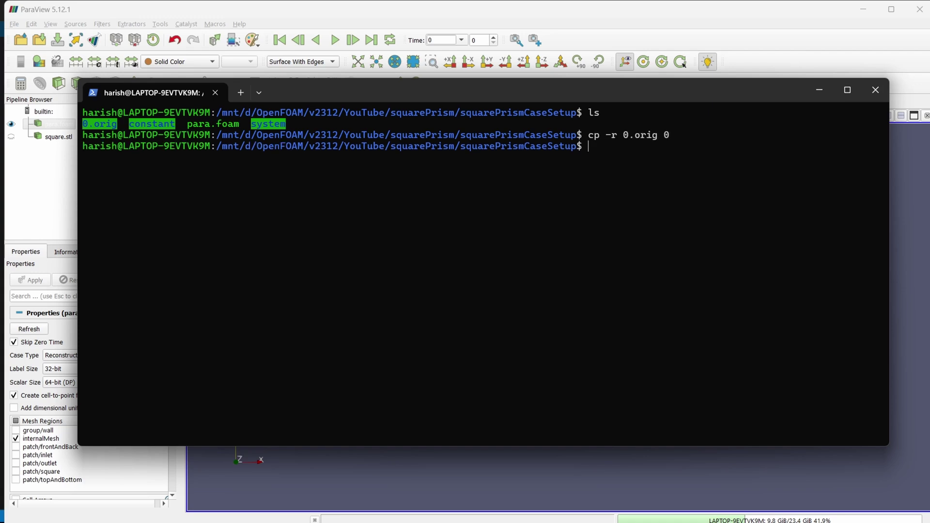
key("alt+Tab")
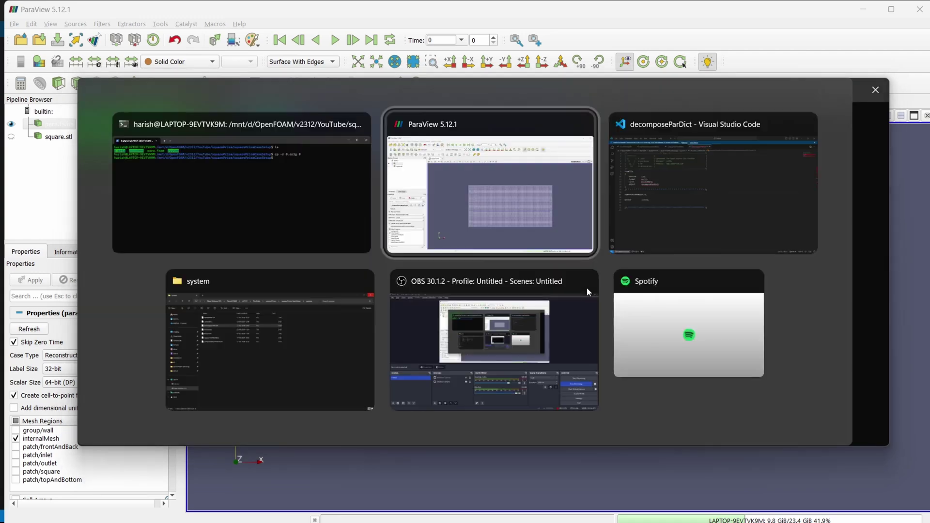
Step: Open the U file from squarePrismCaseSetup's 0 folder in Visual Studio Code, just once
left_click(307, 352)
key("alt+Up")
left_click(198, 126)
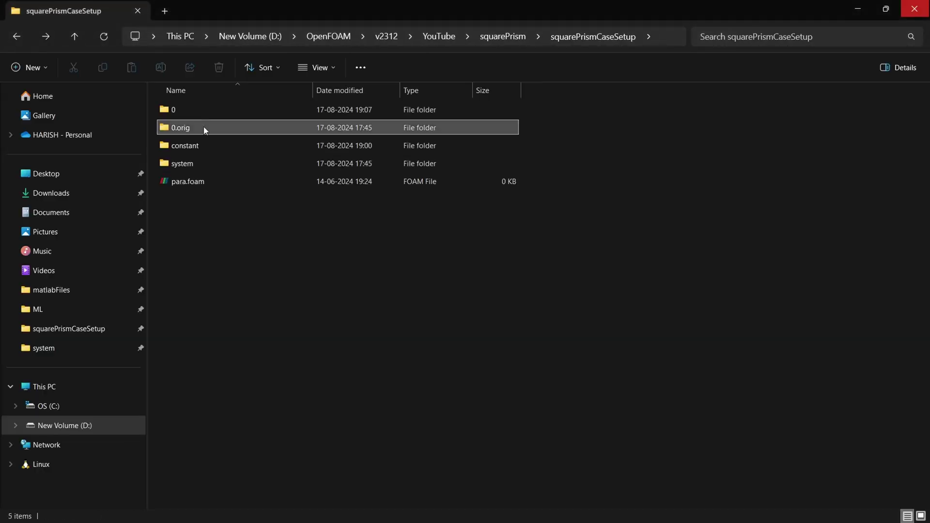
left_click(230, 262)
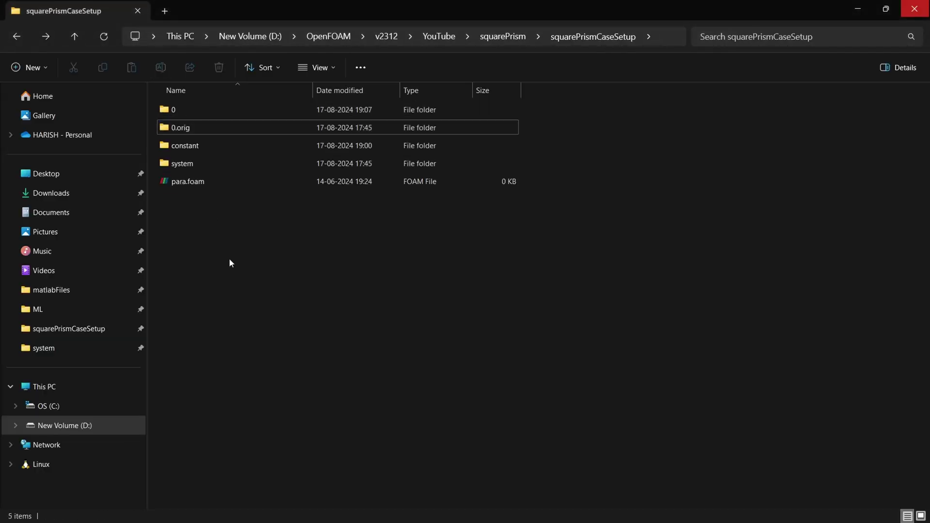
double_click(184, 109)
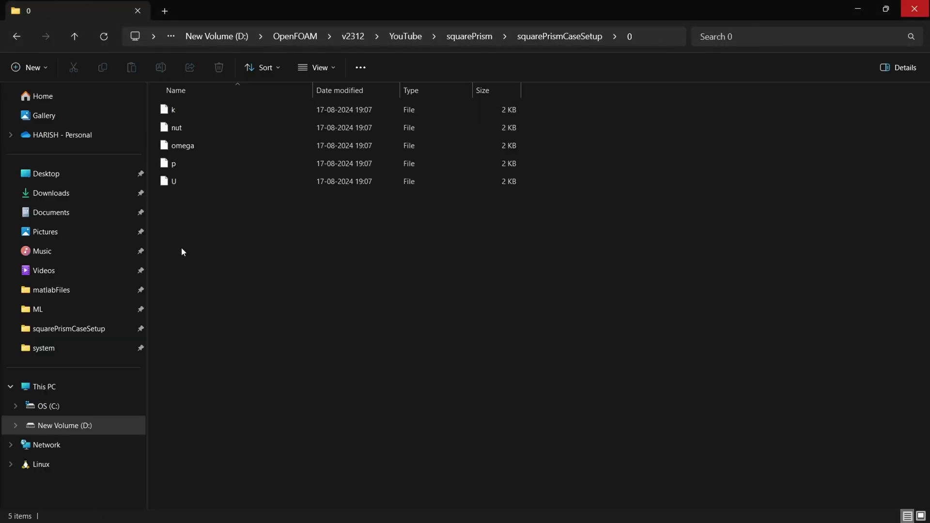
double_click(173, 183)
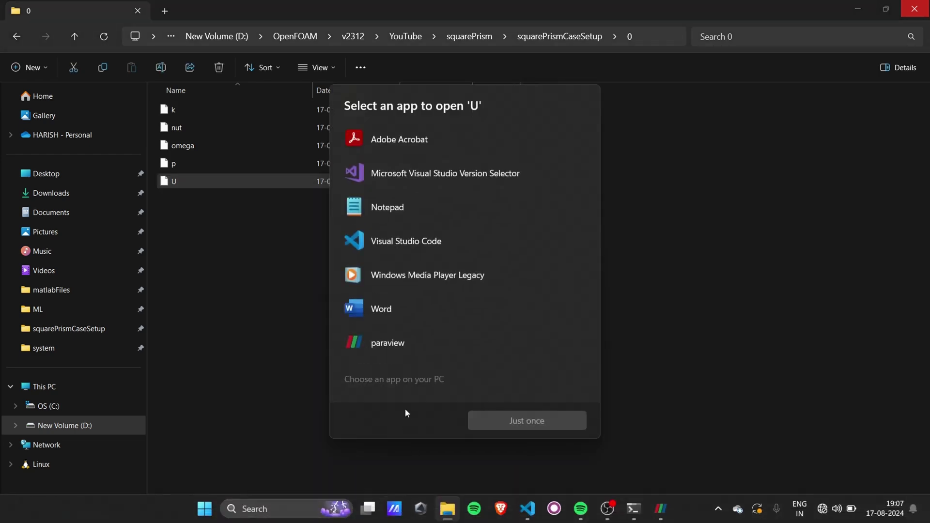
left_click(426, 241)
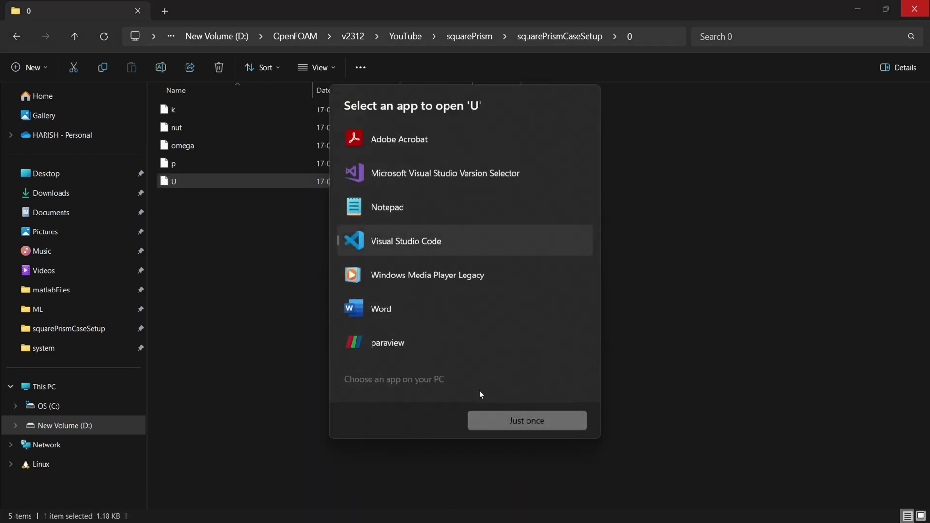
left_click(495, 420)
Step: Check U's inlet value (1 0 0), then open the p file in Visual Studio Code
scroll(297, 423, "down", 5)
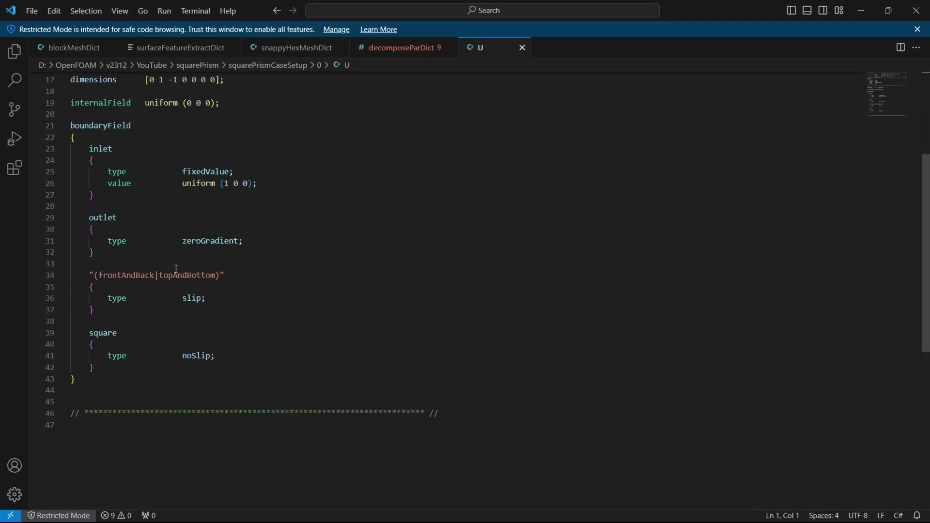
left_click(224, 184)
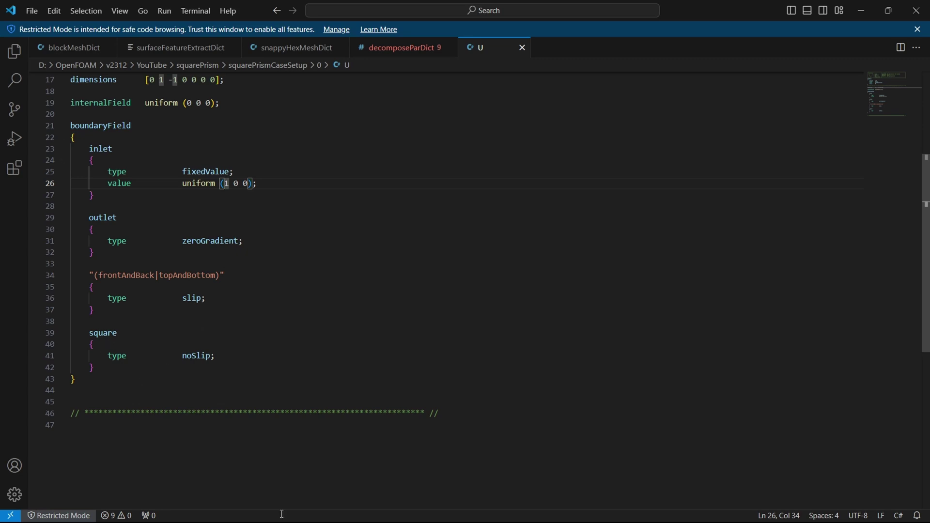
left_click(368, 508)
left_click(175, 163)
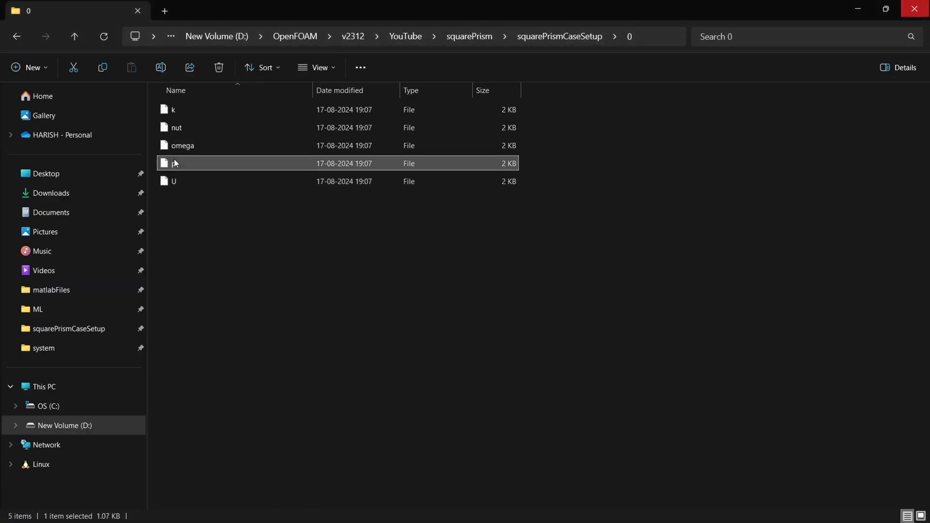
double_click(175, 163)
left_click(471, 244)
left_click(547, 417)
Step: Review p's boundaryField, pointing out the square patch in the grouped patch pattern
scroll(231, 341, "down", 4)
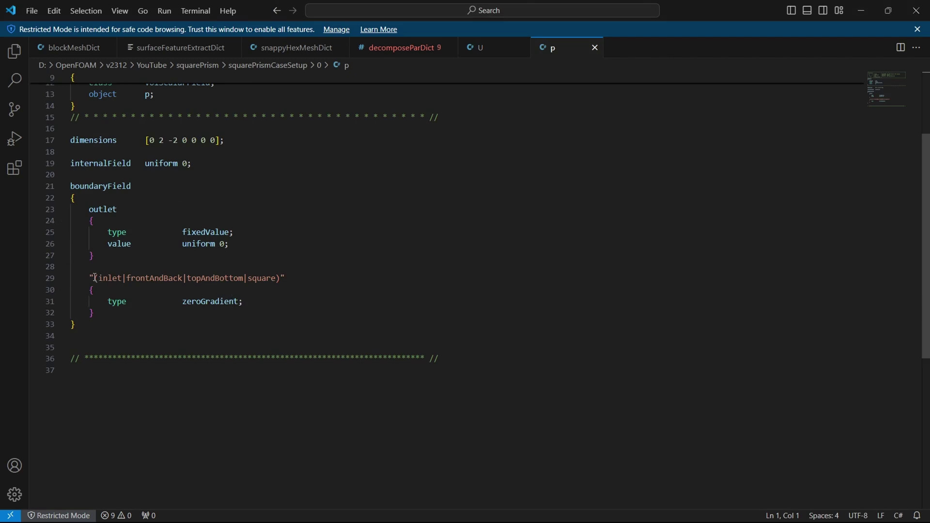
left_click_drag(94, 278, 290, 279)
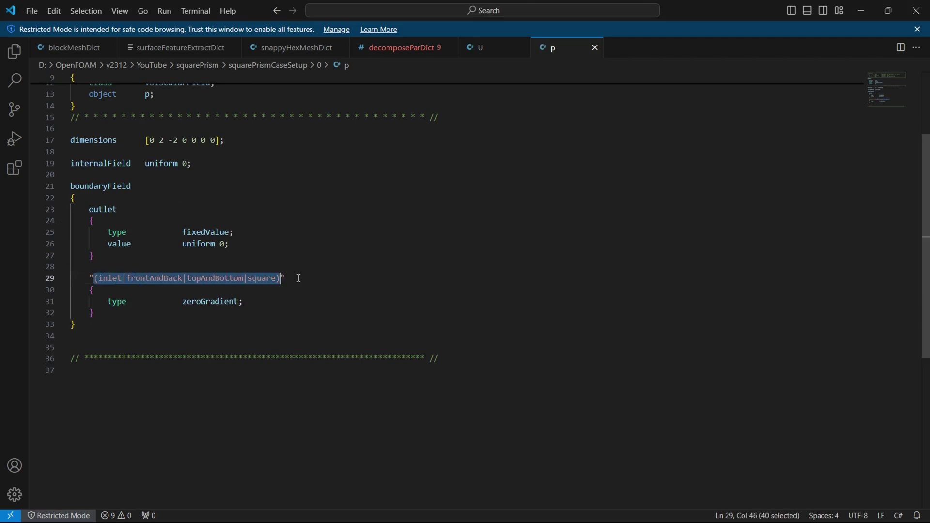
left_click(297, 277)
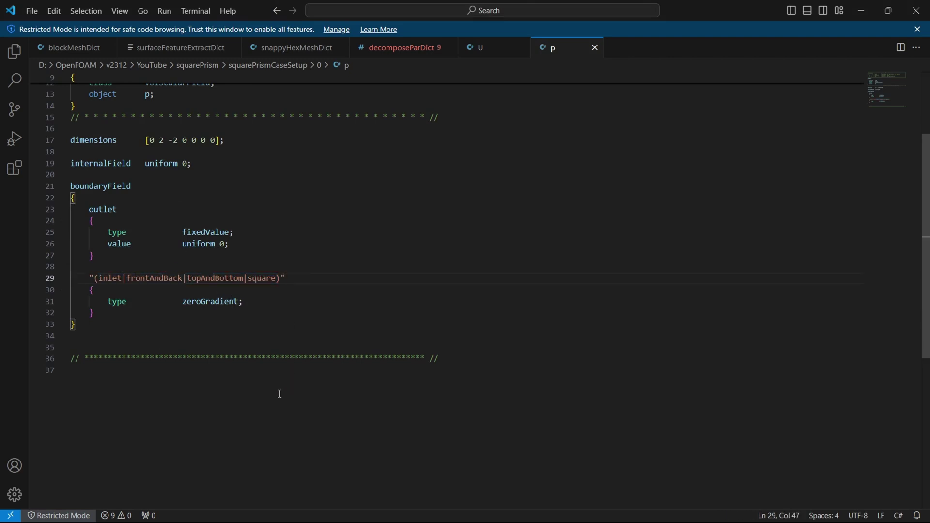
left_click(246, 290)
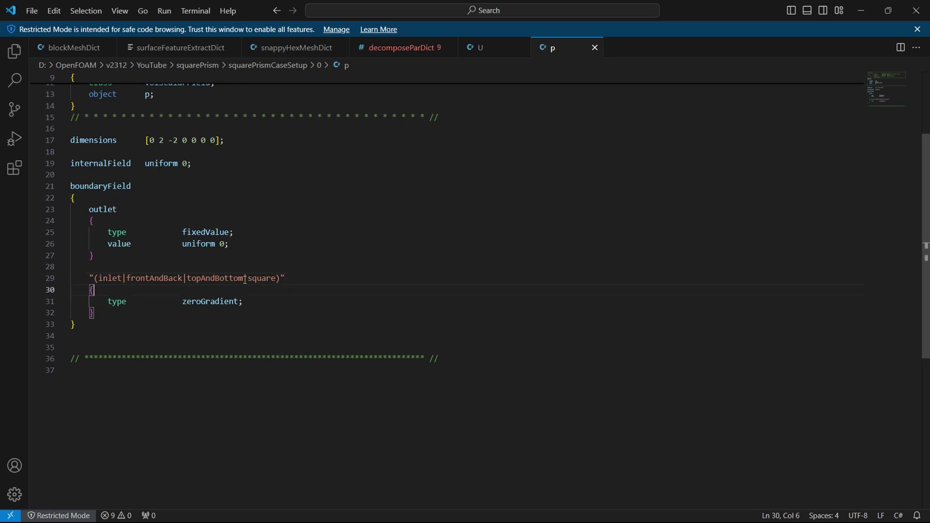
left_click(247, 279)
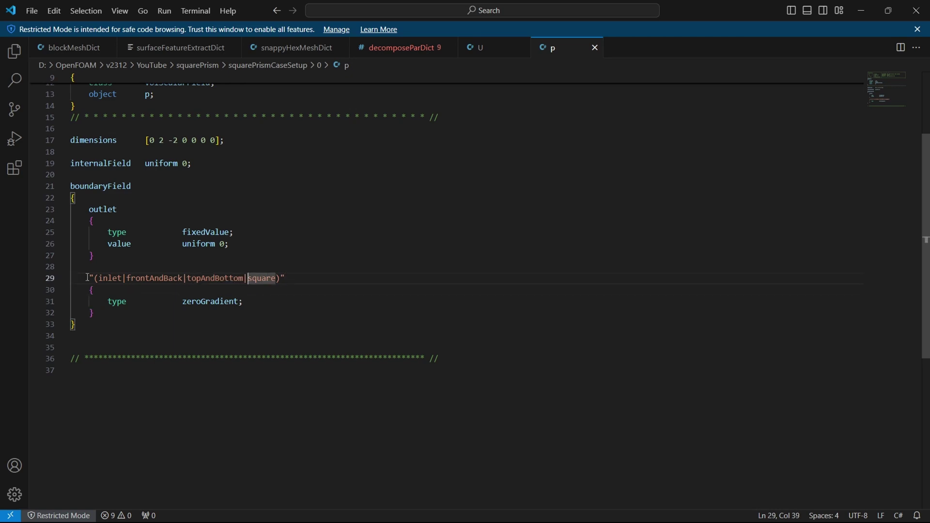
Step: Open the k file (uniform 0.24) in Visual Studio Code
key("alt+Tab")
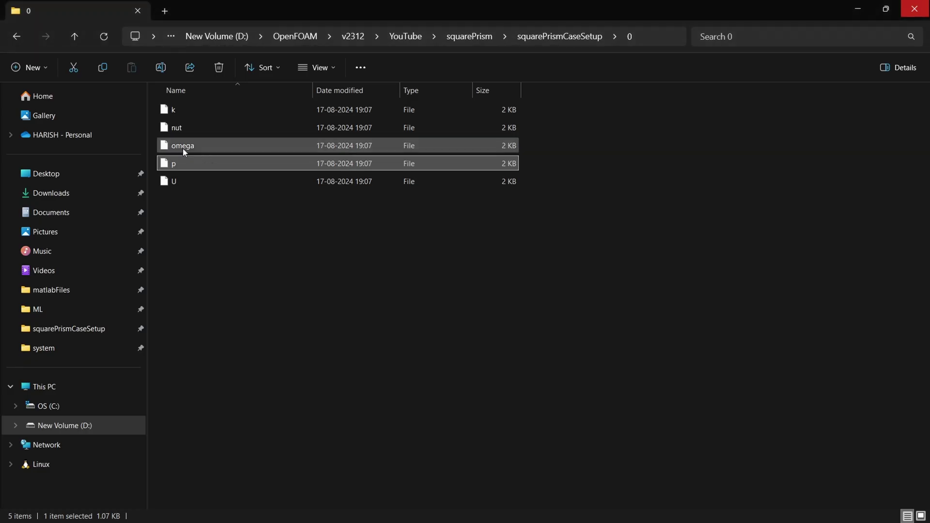
double_click(178, 110)
left_click(464, 243)
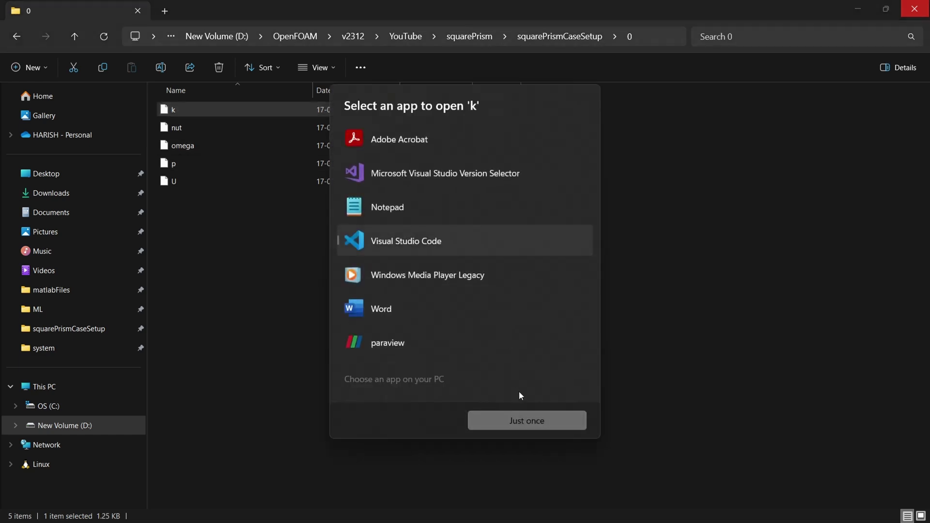
left_click(527, 414)
scroll(176, 314, "down", 4)
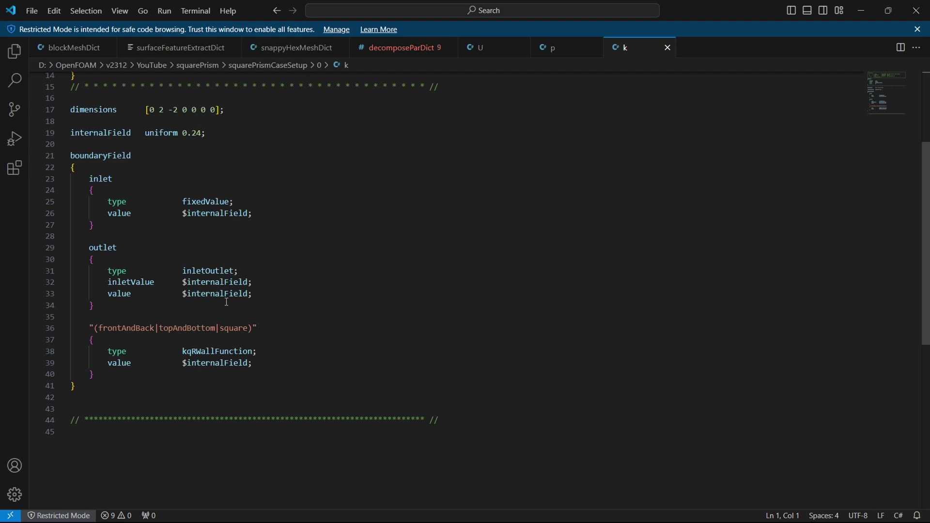
Step: Open the nut file in Visual Studio Code and scroll through it
key("alt+Tab")
double_click(177, 128)
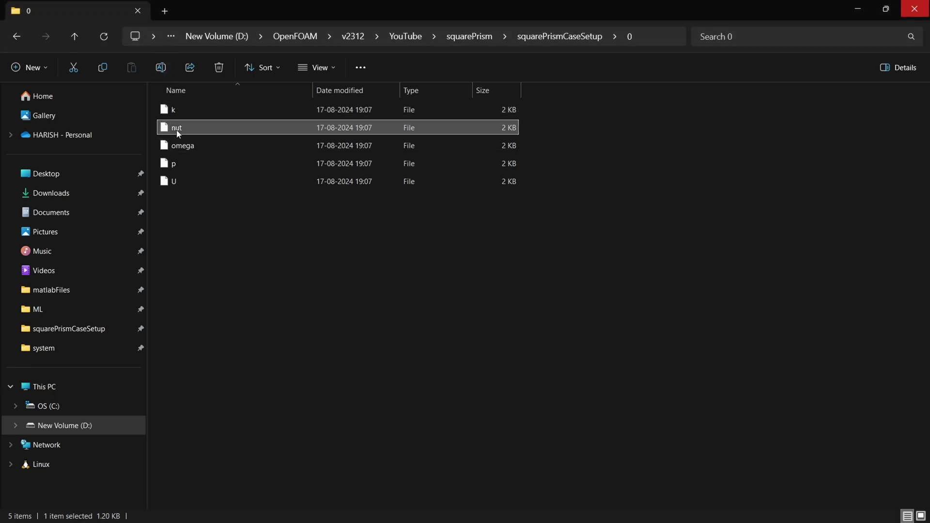
left_click(443, 241)
left_click(533, 421)
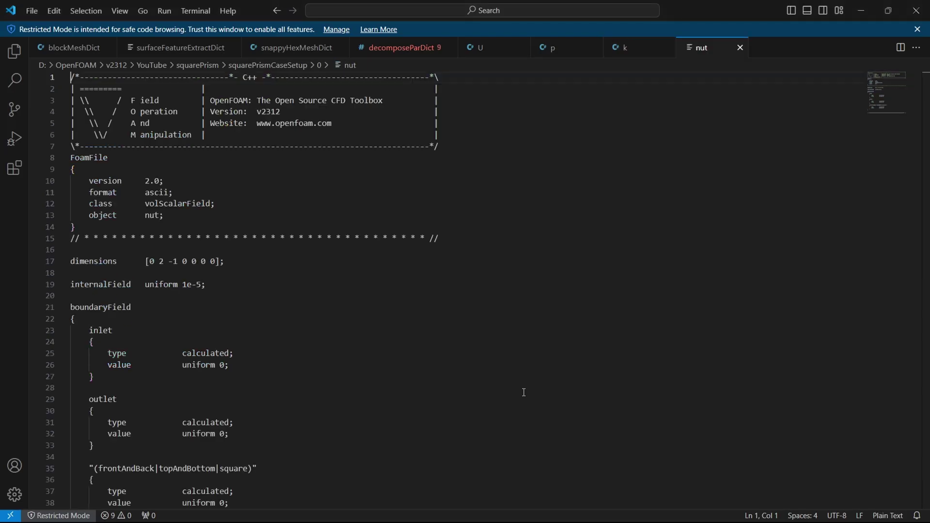
scroll(367, 391, "down", 5)
scroll(366, 390, "up", 2)
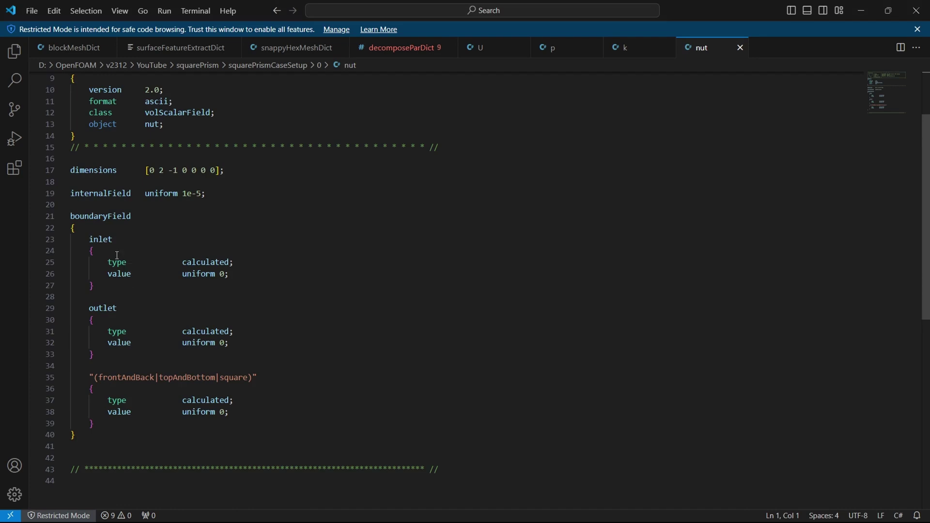
scroll(112, 232, "down", 1)
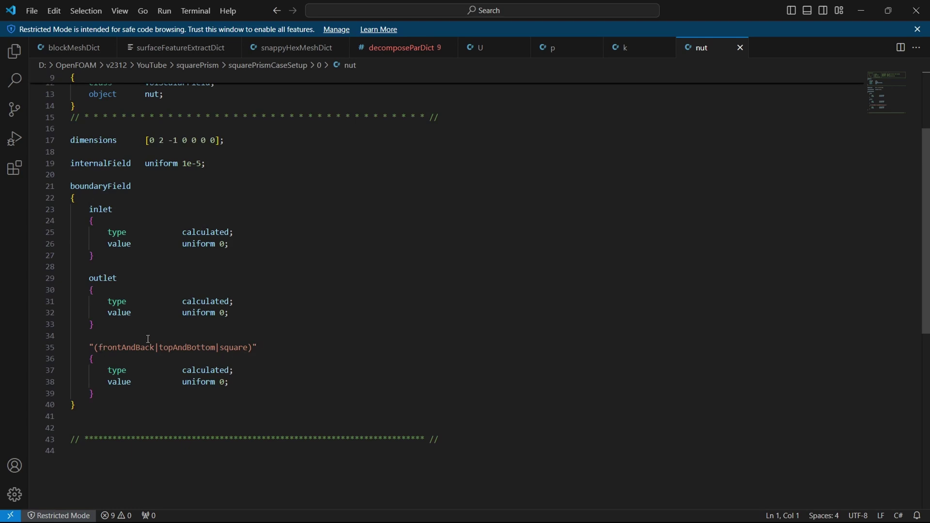
Step: Open the omega file and compare its internal value 1.78 with the k file
key("alt+Tab")
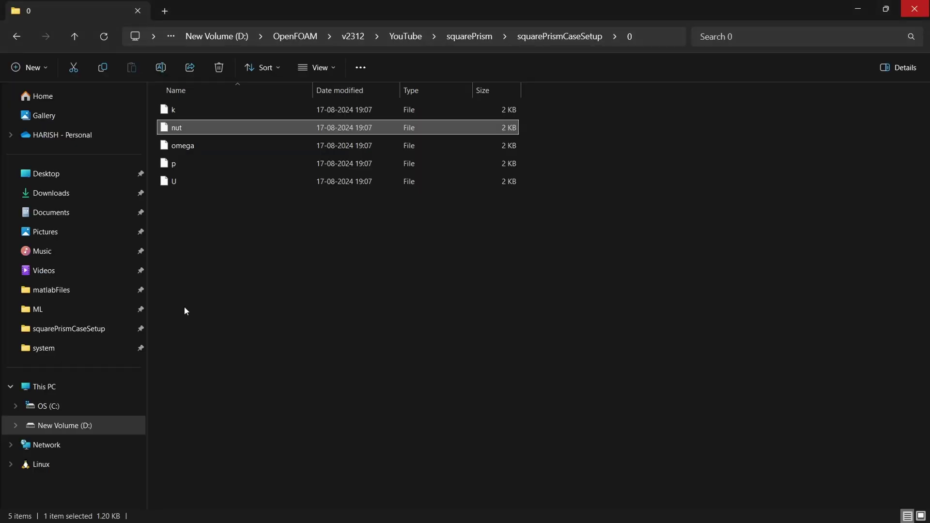
double_click(192, 152)
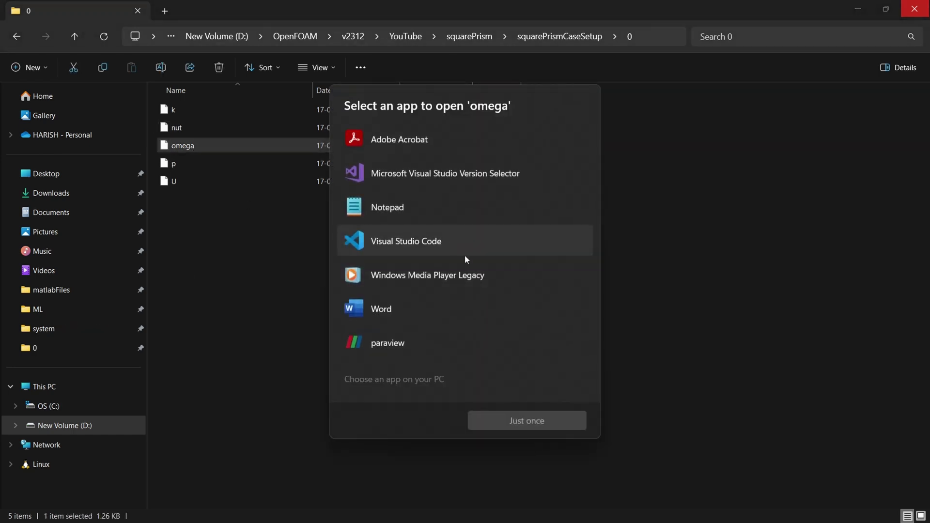
left_click(457, 244)
left_click(537, 417)
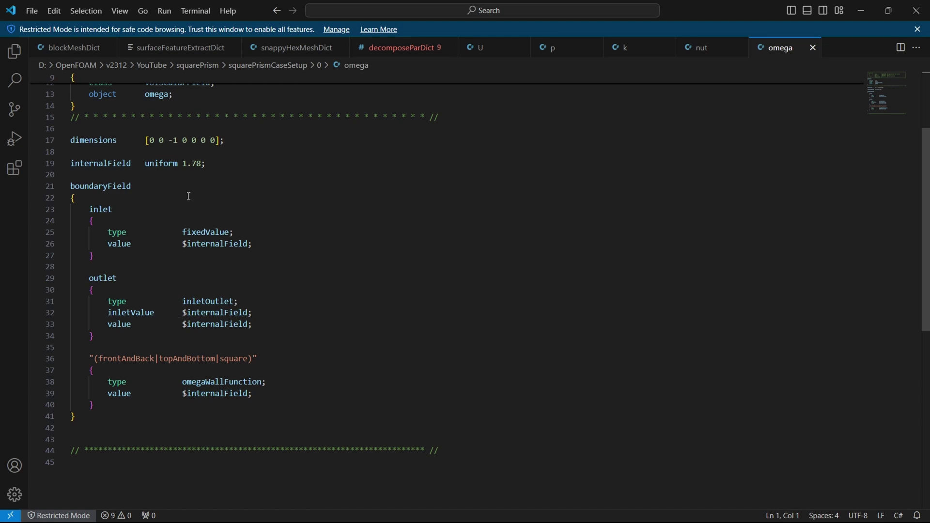
left_click(183, 163)
left_click(237, 196)
left_click(625, 57)
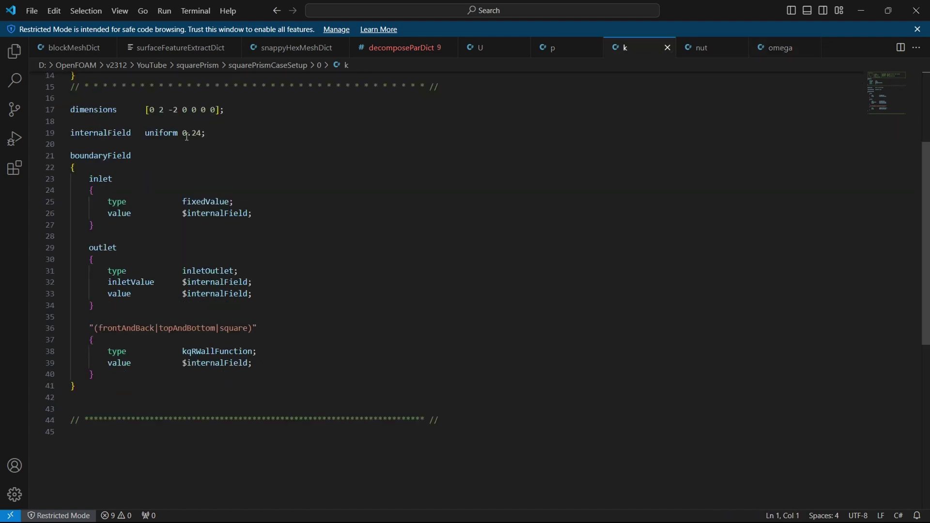
left_click(768, 55)
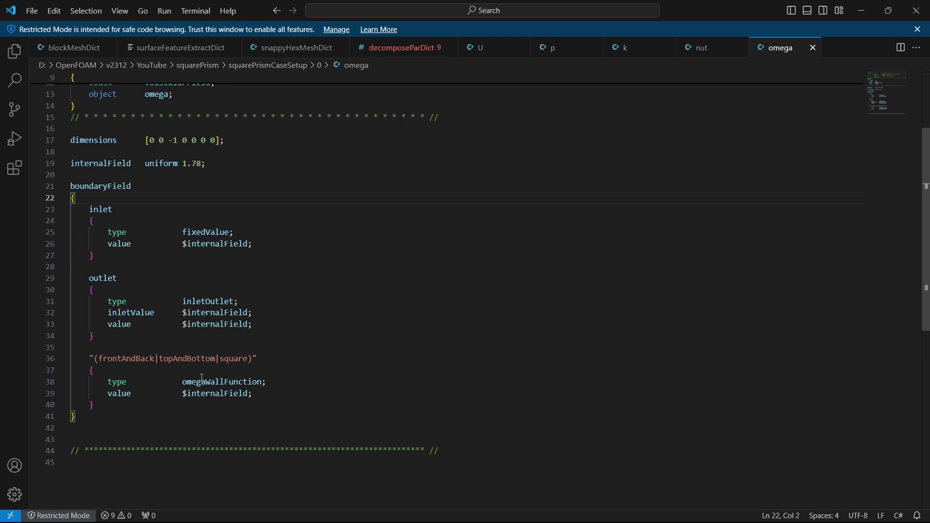
scroll(204, 352, "down", 1)
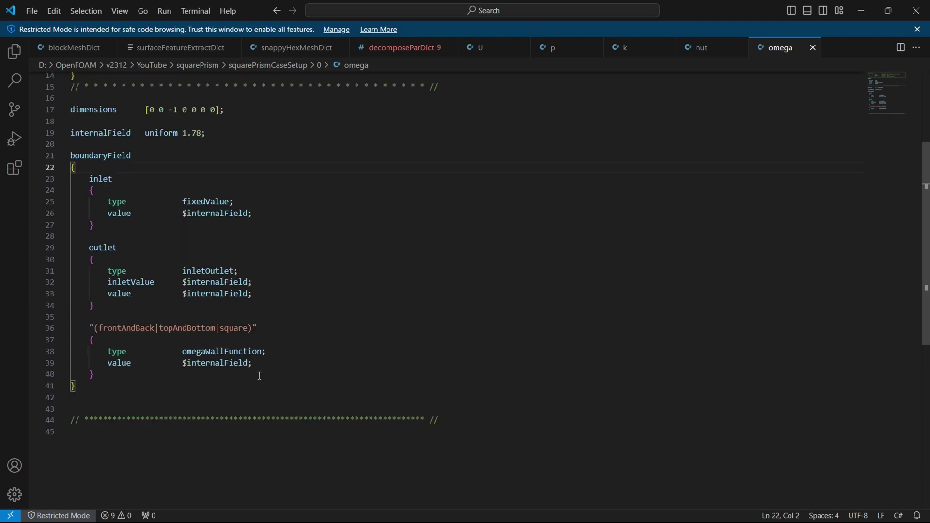
key("alt+Tab")
Step: Open the constant folder's g file in Visual Studio Code
key("alt+Up")
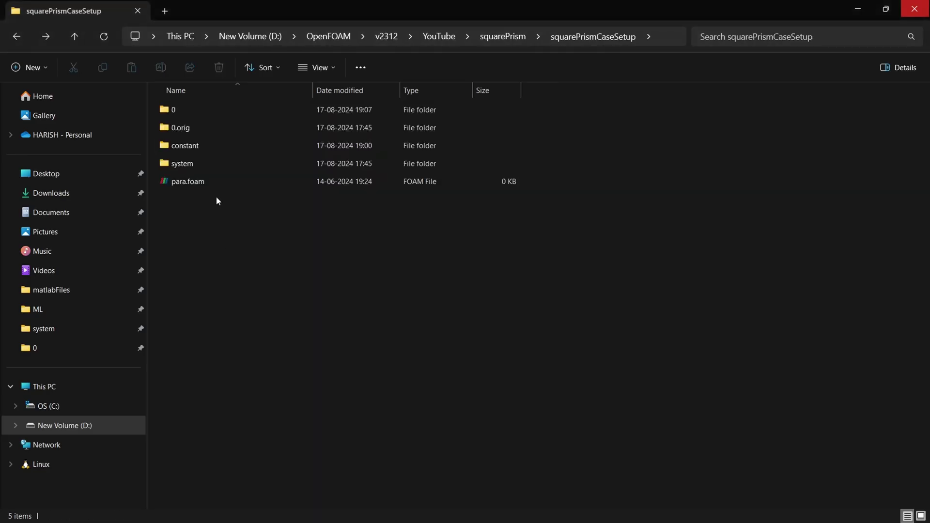
double_click(211, 145)
double_click(195, 167)
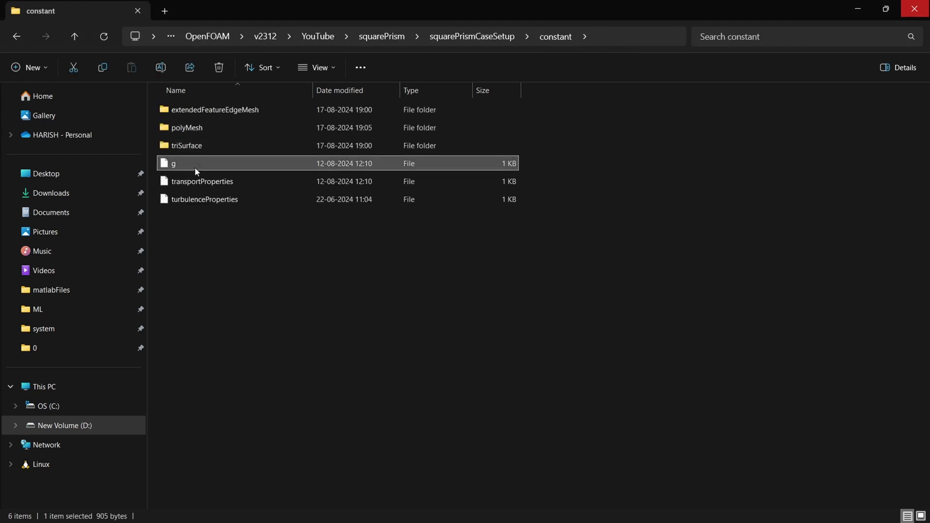
left_click(479, 244)
left_click(536, 420)
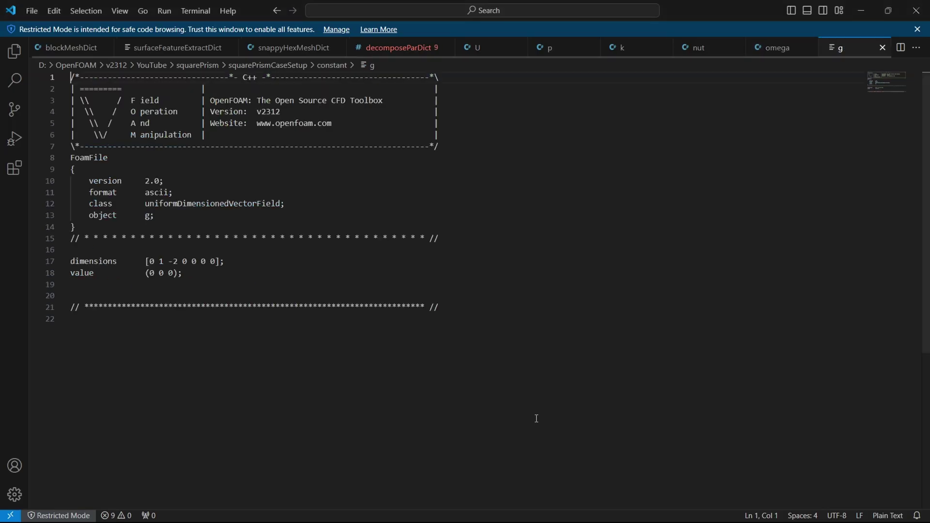
Step: Open transportProperties in Visual Studio Code and inspect the nu viscosity entry
key("alt+Tab")
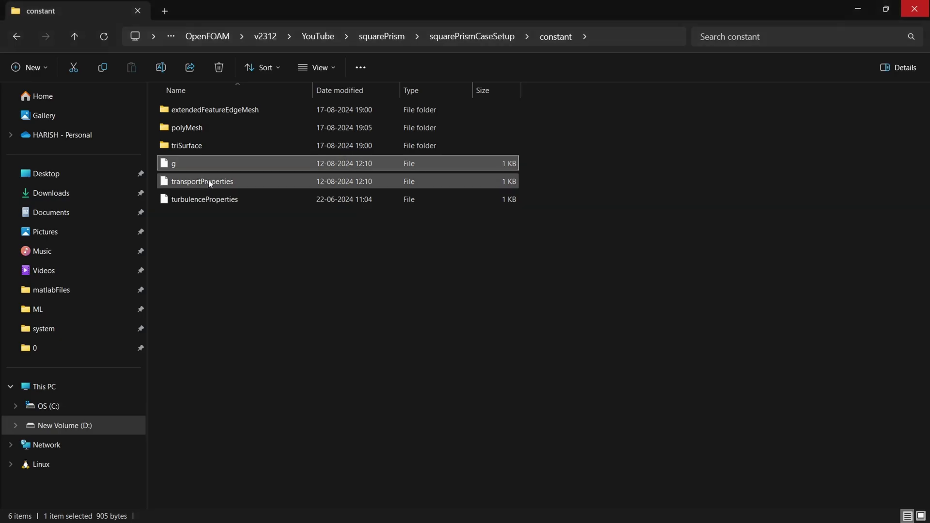
left_click(211, 181)
double_click(210, 182)
left_click(426, 242)
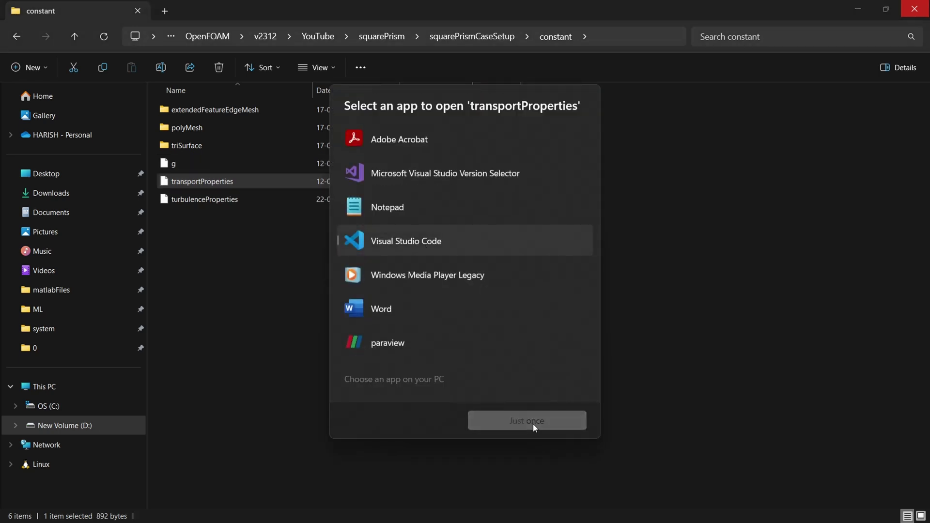
left_click(533, 420)
left_click(89, 286)
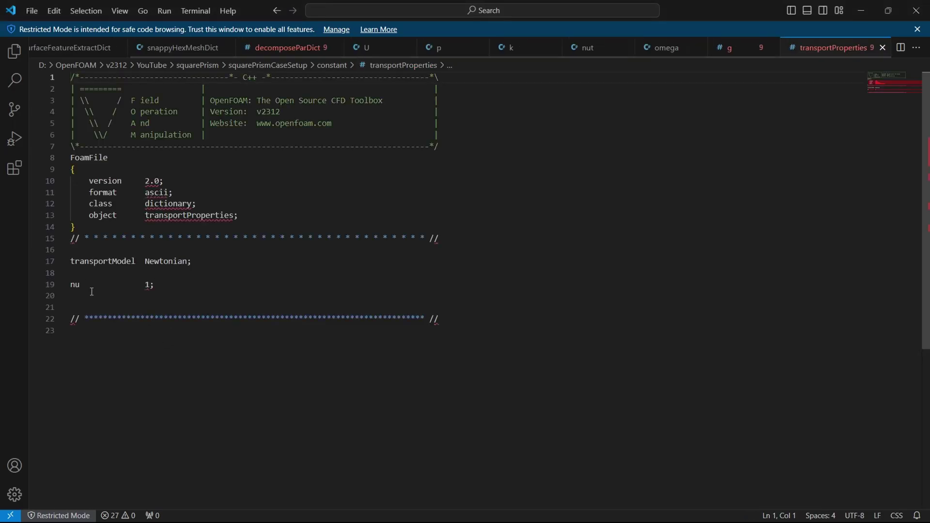
left_click_drag(89, 285, 71, 285)
left_click(135, 290)
left_click(144, 285)
left_click(149, 285)
left_click(169, 291)
Step: Open turbulenceProperties in Visual Studio Code, then return to the case folder
key("alt+Tab")
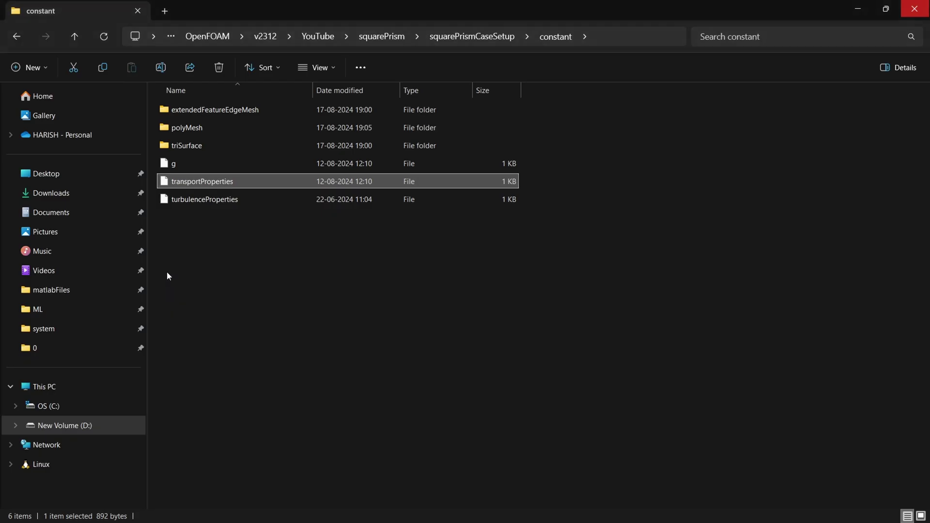
double_click(195, 200)
left_click(394, 249)
left_click(531, 424)
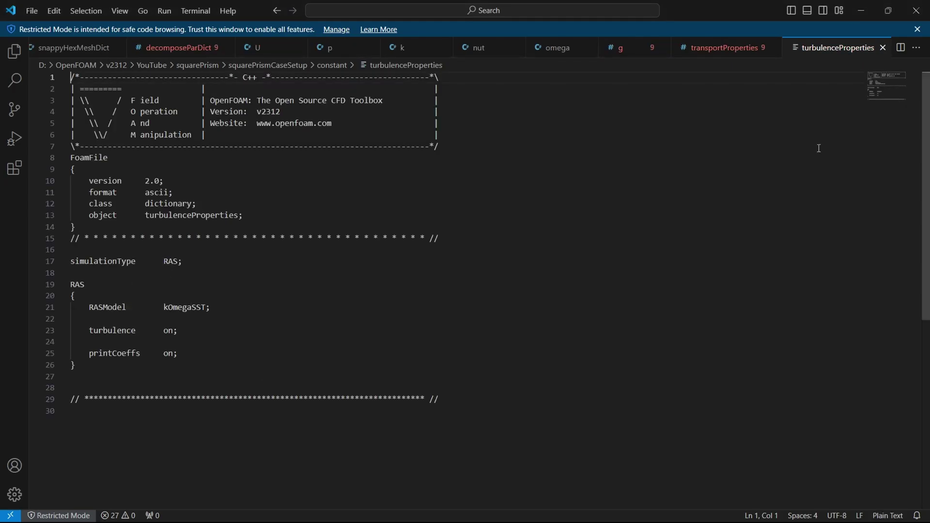
key("alt+Tab")
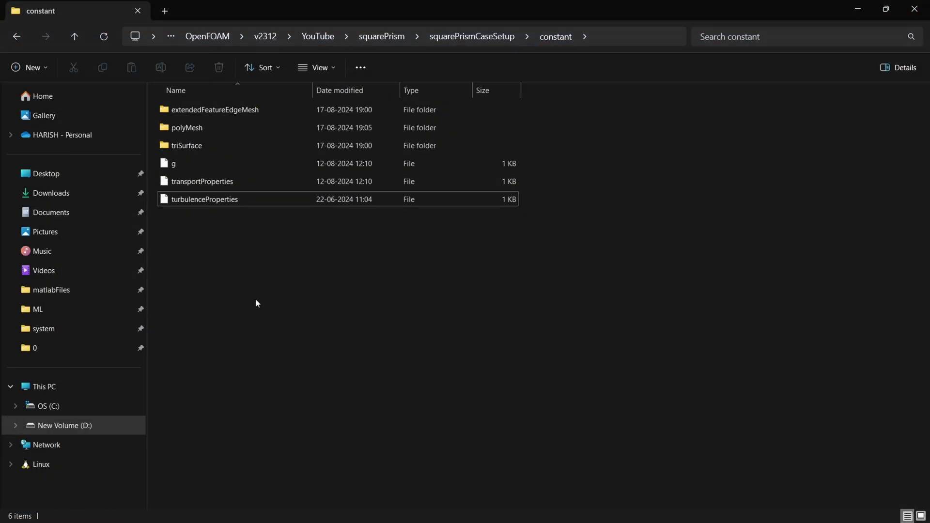
key("BackSpace")
left_click(233, 217)
Step: Open system/controlDict in Visual Studio Code
double_click(209, 163)
double_click(210, 126)
left_click(437, 249)
left_click(533, 421)
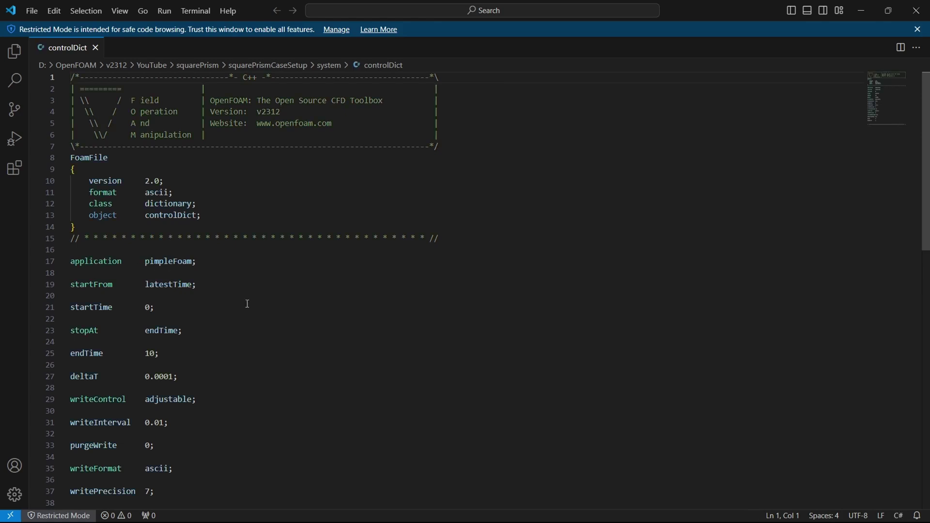
scroll(248, 304, "down", 7)
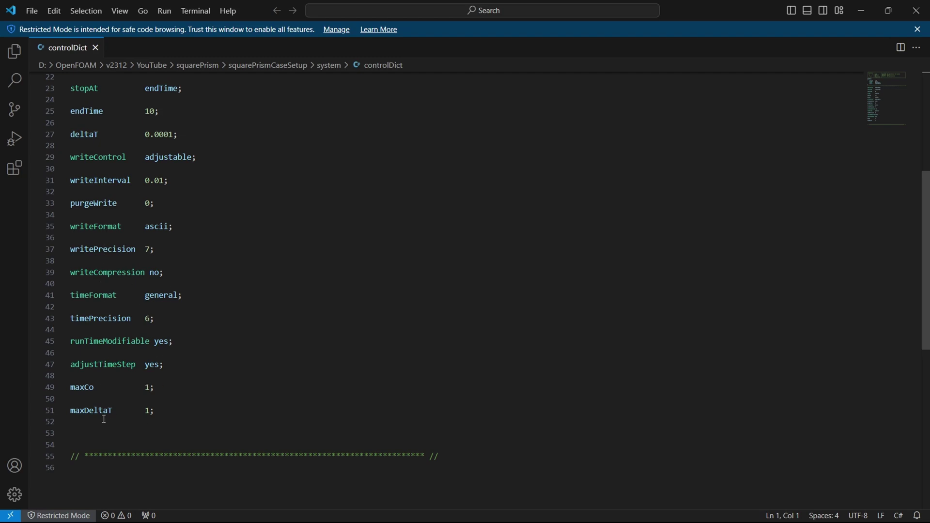
Step: Review the maxCo entry and the deltaT value 0.0001 in controlDict
double_click(87, 392)
left_click(250, 389)
scroll(249, 389, "up", 2)
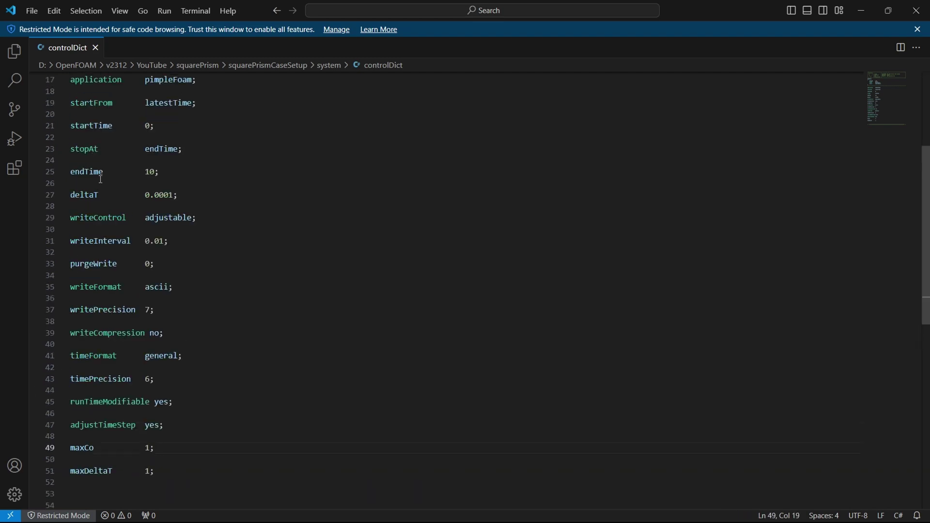
scroll(102, 198, "up", 1)
double_click(99, 226)
left_click(142, 226)
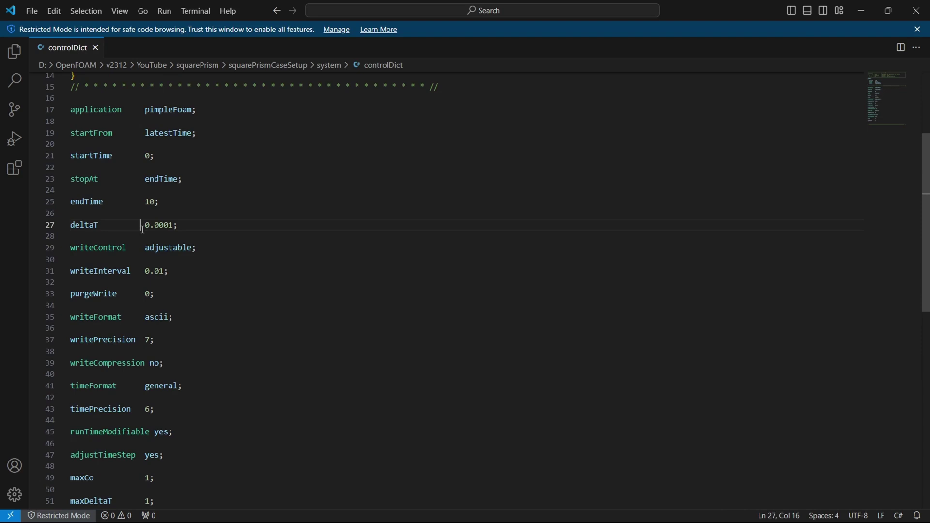
left_click_drag(177, 227, 144, 227)
left_click(189, 227)
Step: Check endTime 10 and the writeInterval value 0.01, typing 0 into writeInterval
scroll(189, 227, "down", 2)
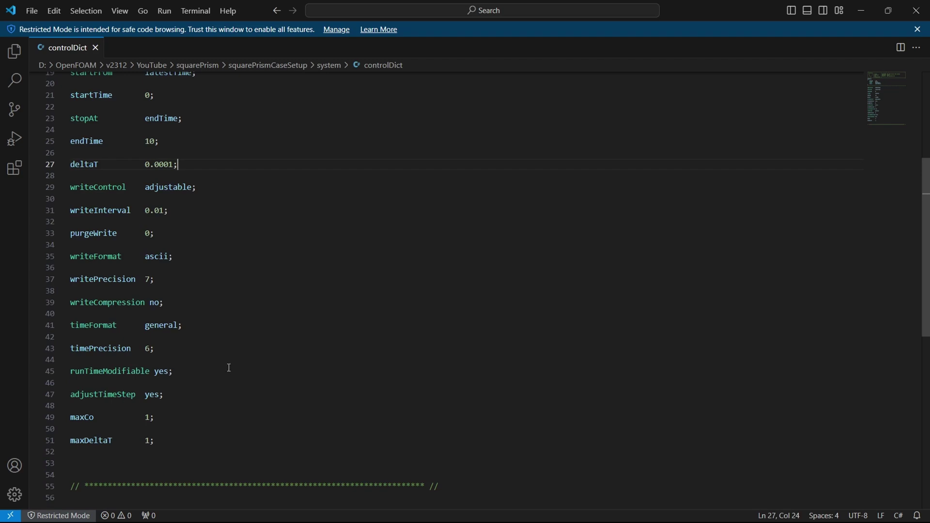
scroll(229, 368, "up", 2)
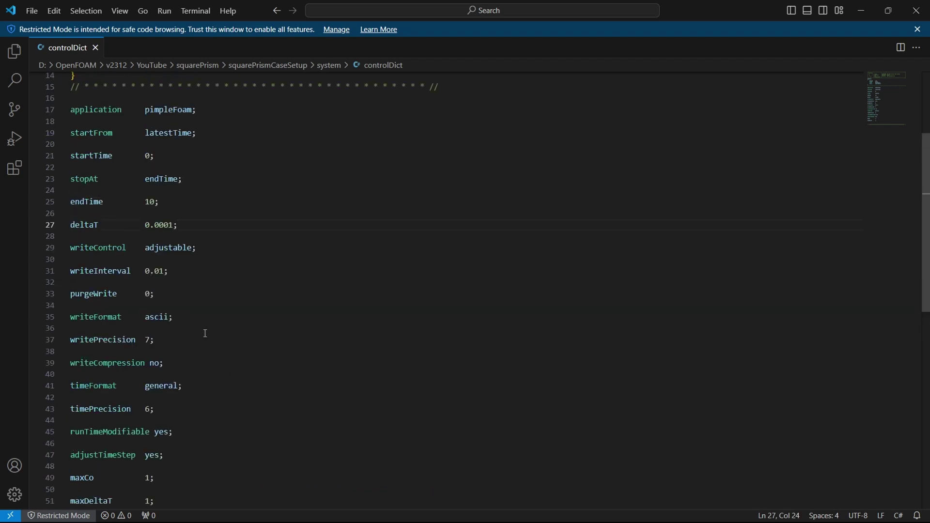
double_click(146, 201)
left_click(196, 199)
left_click_drag(145, 271, 169, 272)
left_click(189, 275)
left_click(160, 271)
type("0")
Step: Open the fvSchemes file from the system folder in Visual Studio Code
key("alt+Tab")
key("Tab")
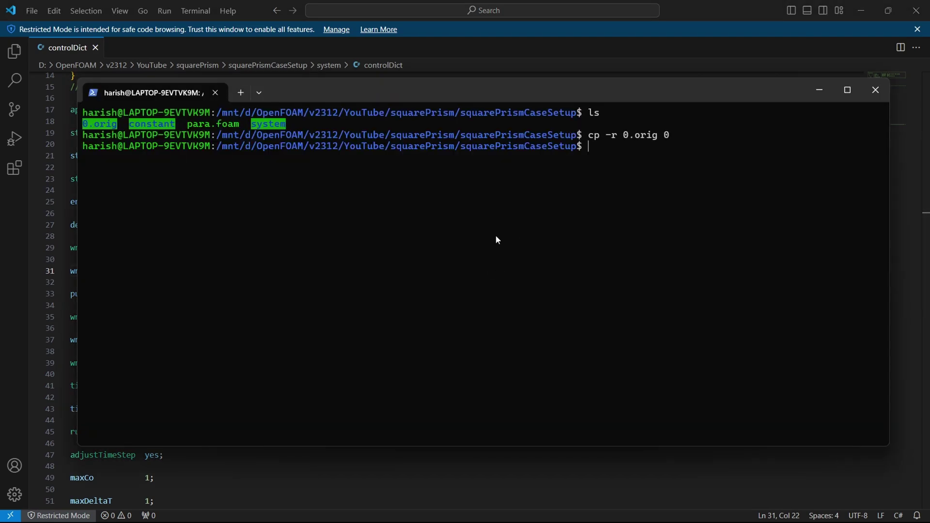
key("alt+Tab")
key("Tab")
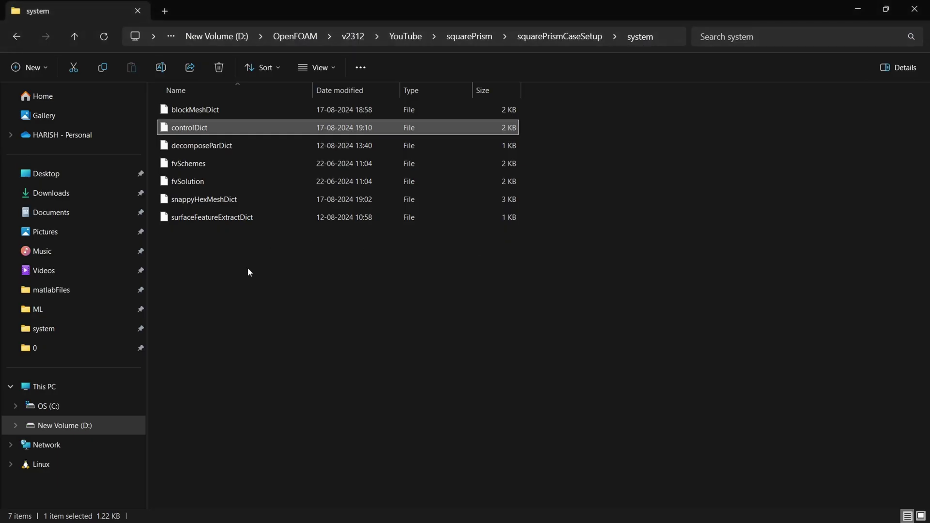
left_click(248, 272)
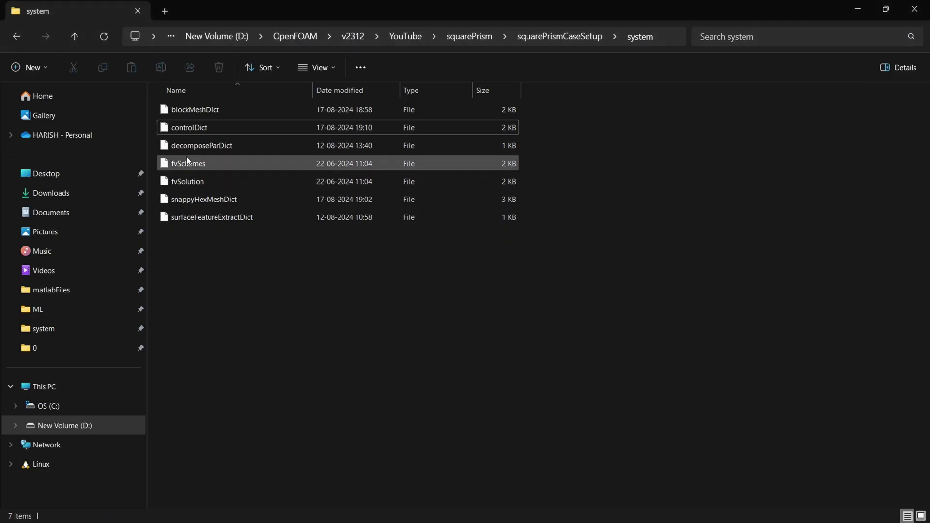
double_click(197, 164)
left_click(476, 246)
left_click(531, 415)
Step: Scroll through fvSchemes and highlight the wallDist block on lines 55–58
scroll(188, 406, "down", 3)
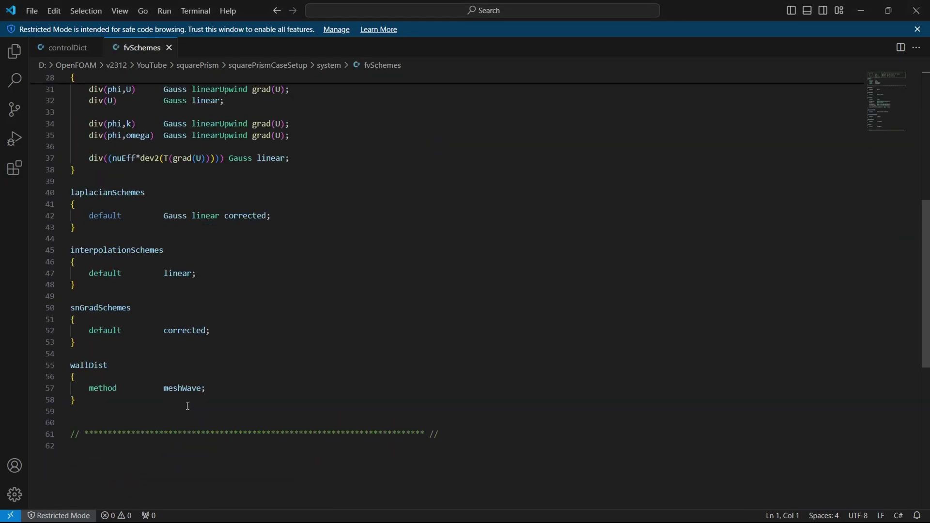
scroll(151, 223, "up", 5)
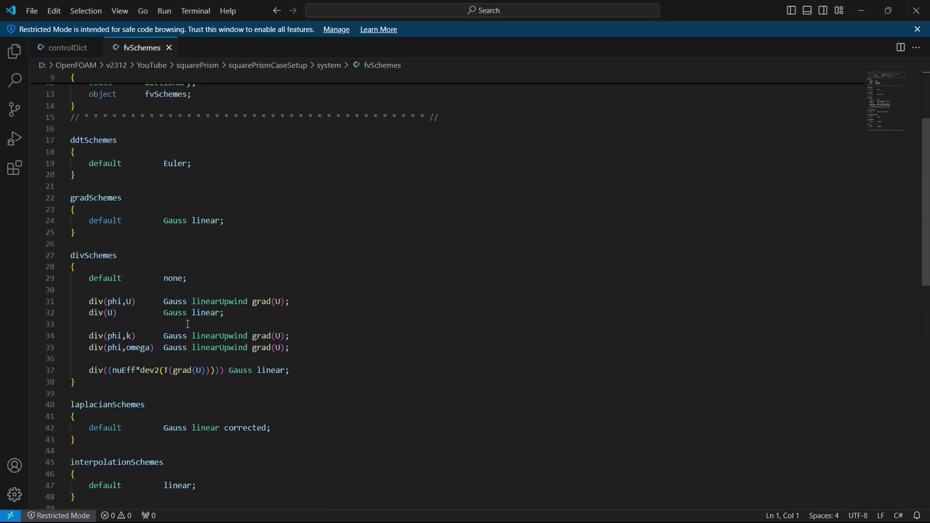
scroll(249, 255, "down", 6)
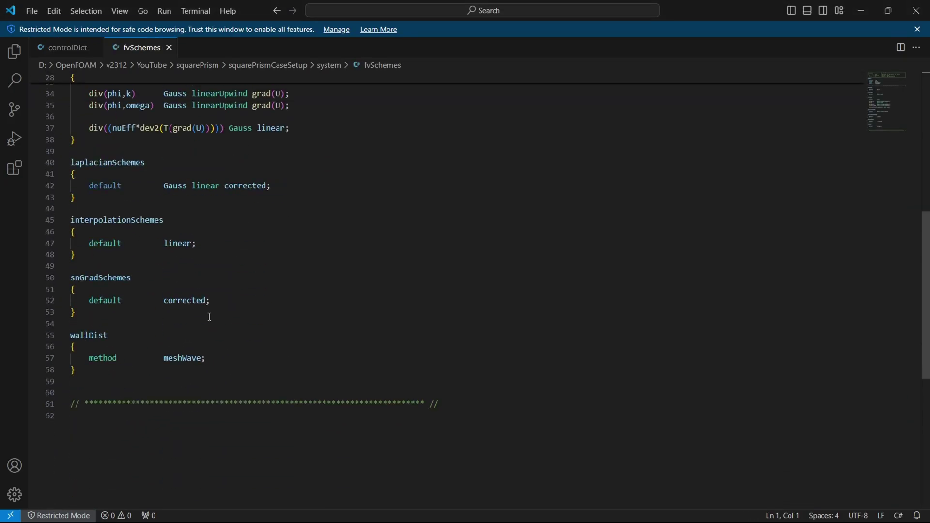
left_click_drag(89, 381, 87, 337)
left_click(297, 348)
Step: Open fvSolution in Visual Studio Code and review its PIMPLE settings, including nOuterCorrectors 3
key("alt+Tab")
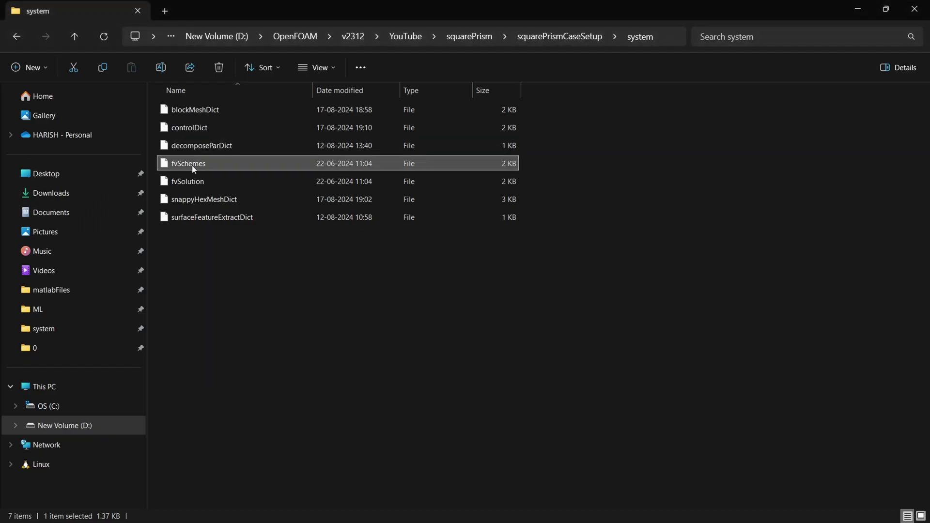
double_click(193, 178)
left_click(411, 242)
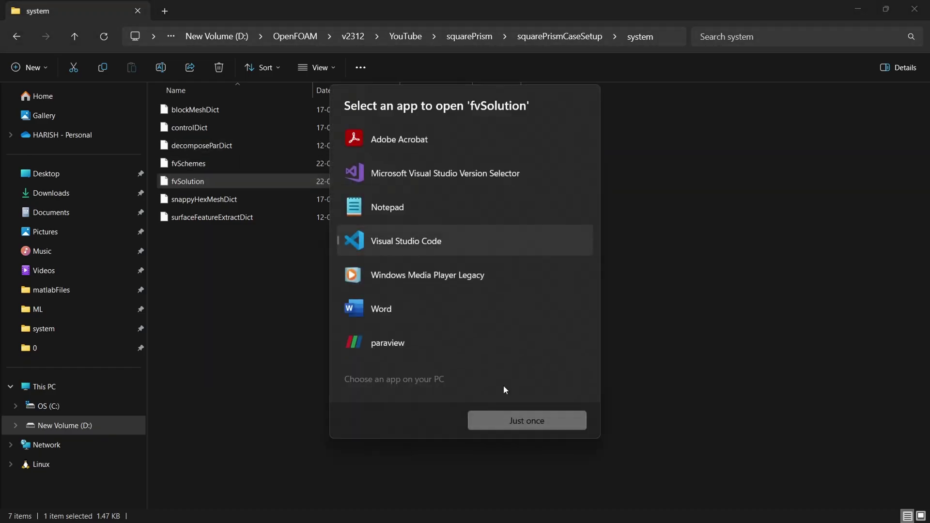
left_click(547, 422)
scroll(200, 363, "down", 4)
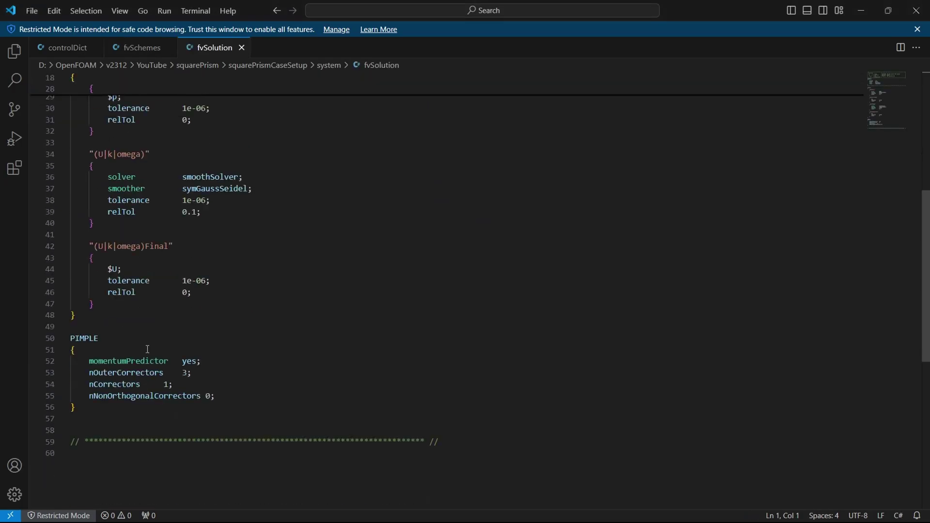
scroll(341, 380, "up", 3)
scroll(192, 368, "up", 1)
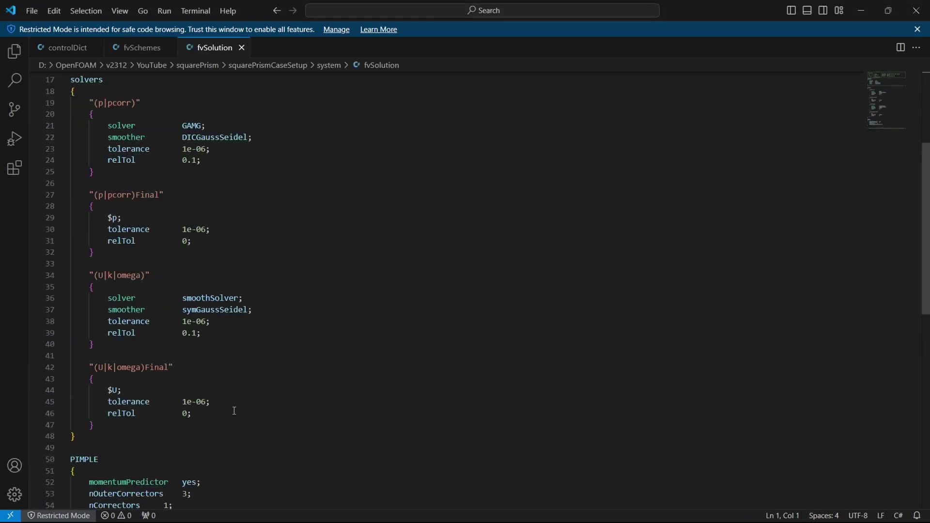
scroll(184, 413, "up", 4)
key("alt+Tab")
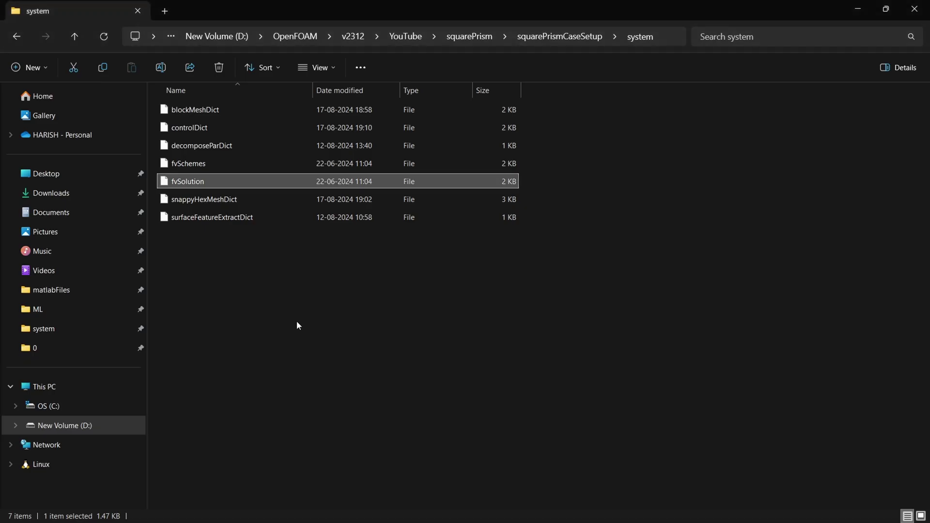
Step: Run decomposePar to split the case into processor0–processor7
key("BackSpace")
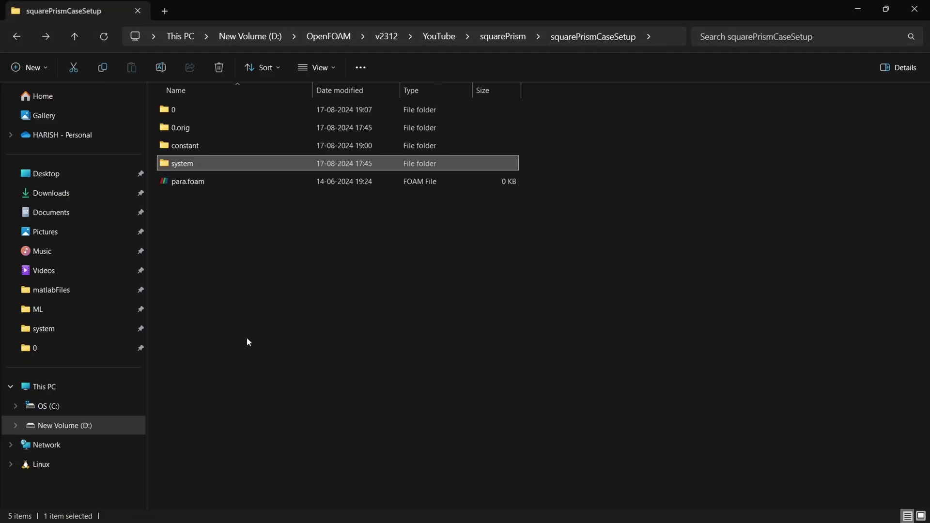
key("alt+Tab")
key("alt+Tab")
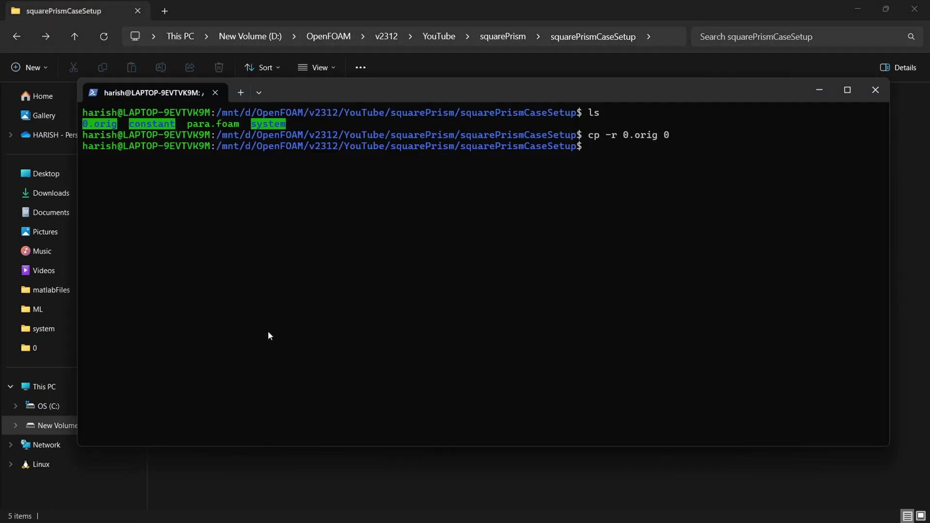
type("decomposePar")
key("Return")
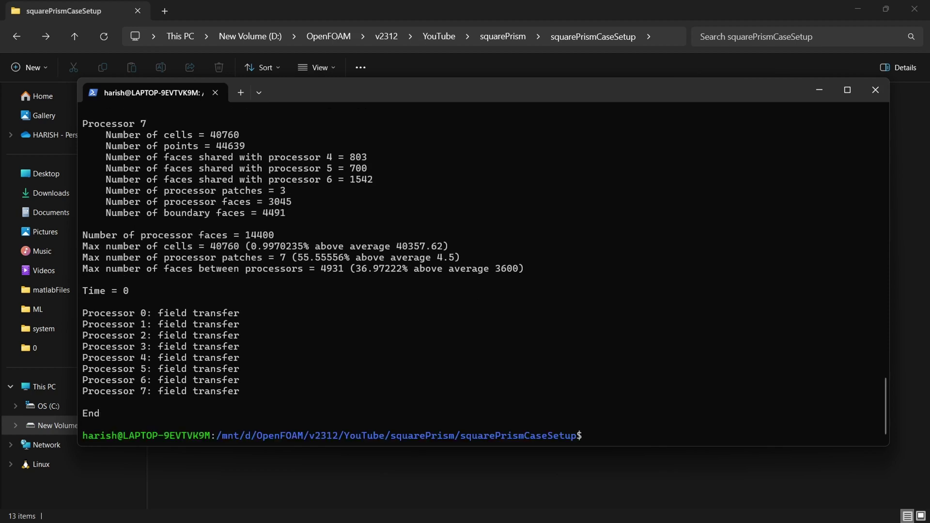
Step: Look inside the constant folder, then go back to the case folder
left_click(73, 374)
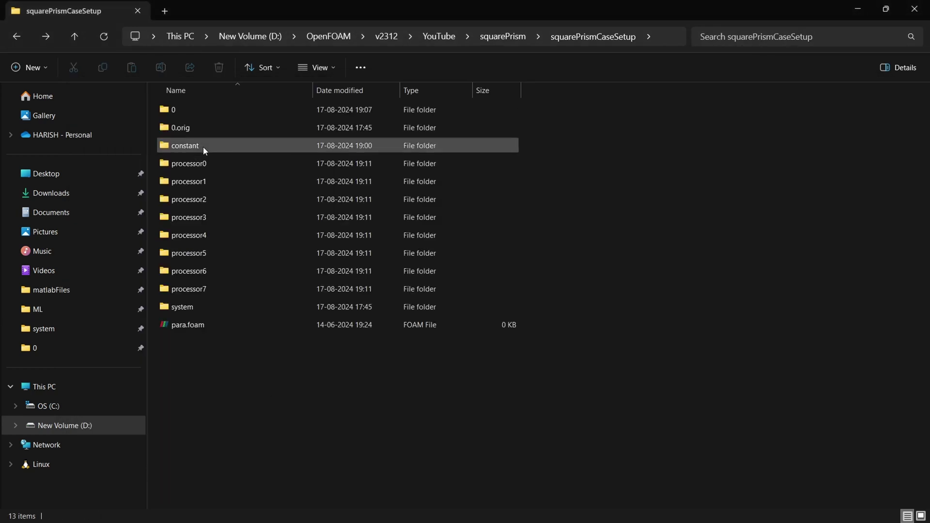
double_click(202, 147)
key("alt+Left")
Step: Open system/controlDict in Visual Studio Code and scroll through its run settings
double_click(194, 310)
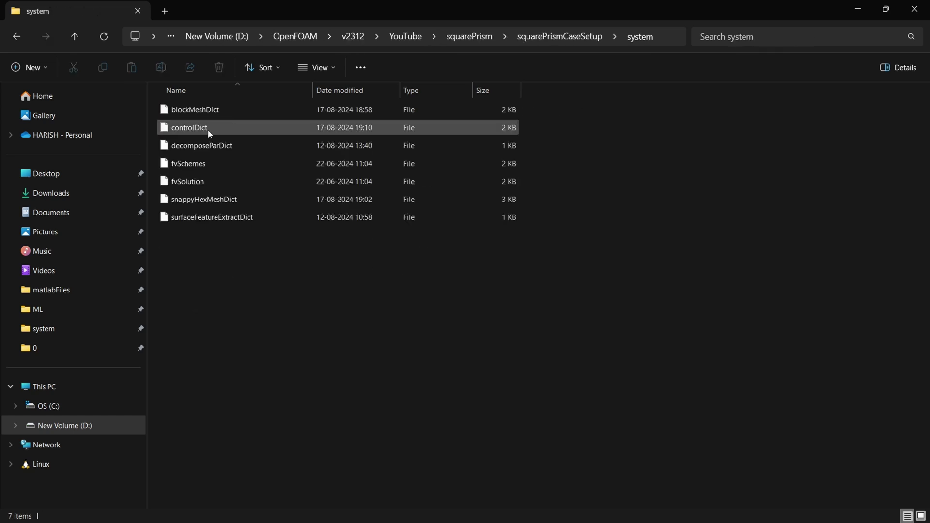
double_click(209, 133)
left_click(436, 238)
left_click(546, 419)
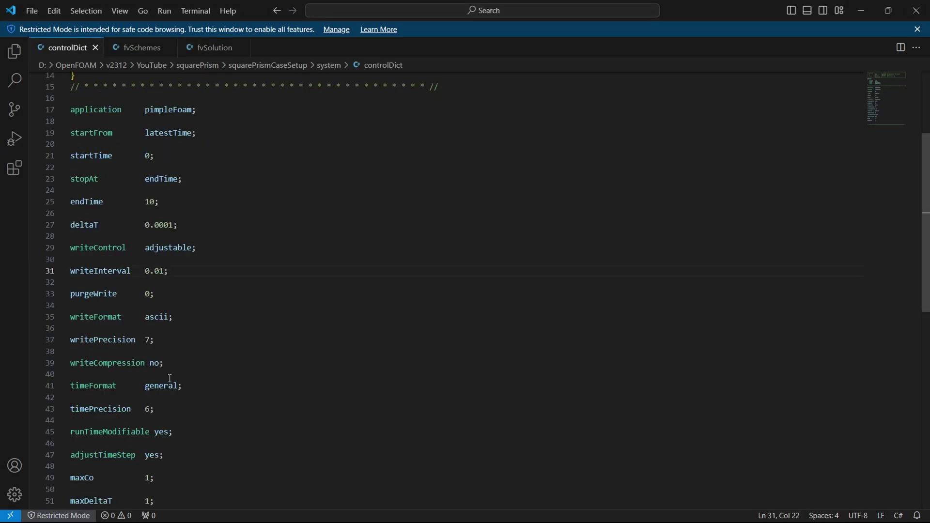
scroll(173, 373, "up", 2)
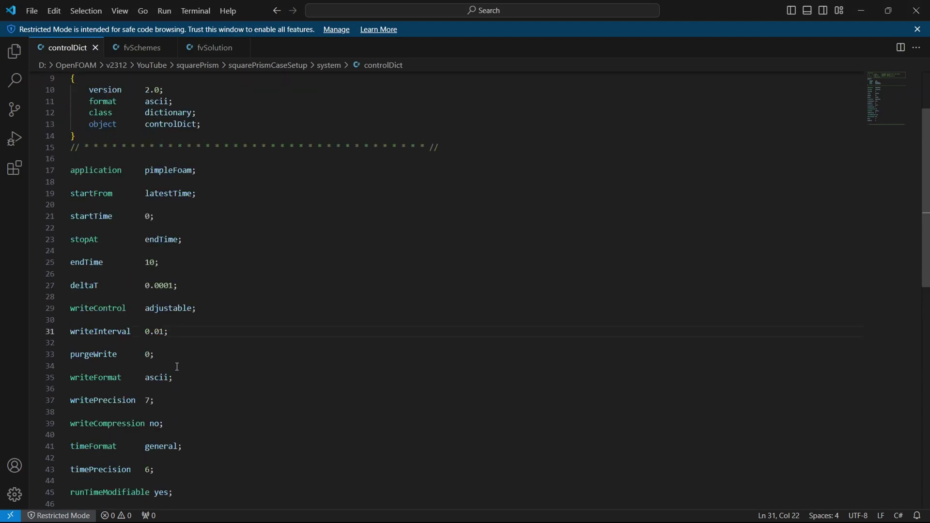
scroll(177, 366, "down", 1)
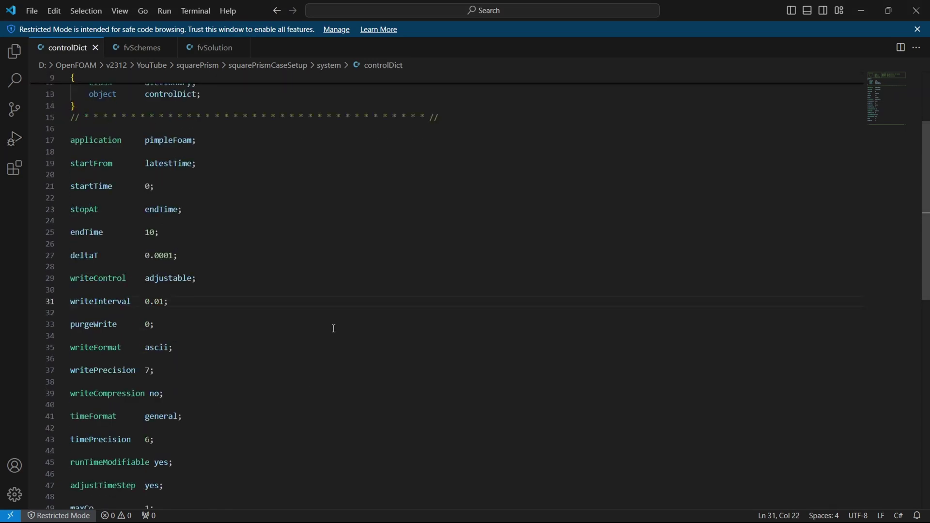
key("alt+Tab")
key("alt+Tab")
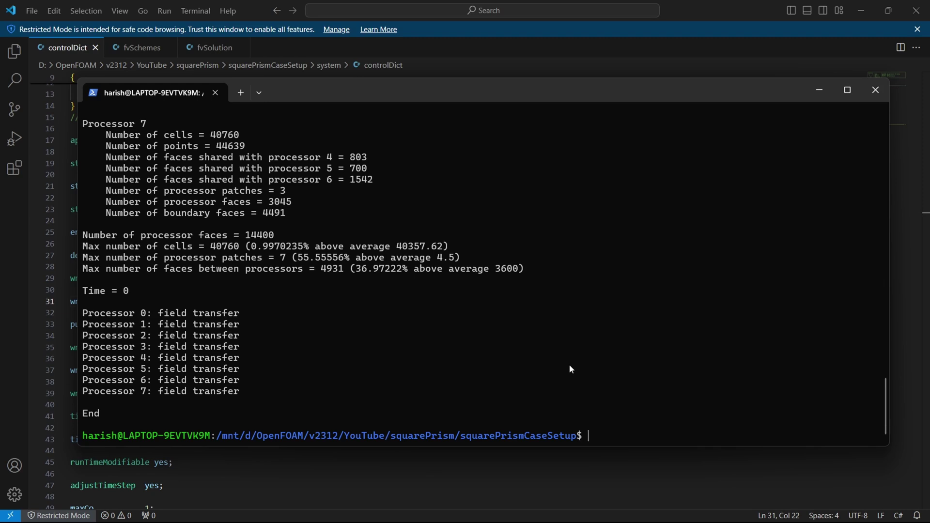
Step: Run 'mpirun -np 8 pimpleFoam -parallel' to start the solver on 8 processors
type("mpirun")
key("BackSpace")
key("BackSpace")
type("-np 8 pimpleFoa")
key("BackSpace")
type("oam -paralle")
key("BackSpace")
key("BackSpace")
key("BackSpace")
type("lell")
key("BackSpace")
key("BackSpace")
key("BackSpace")
type("lel")
key("Return")
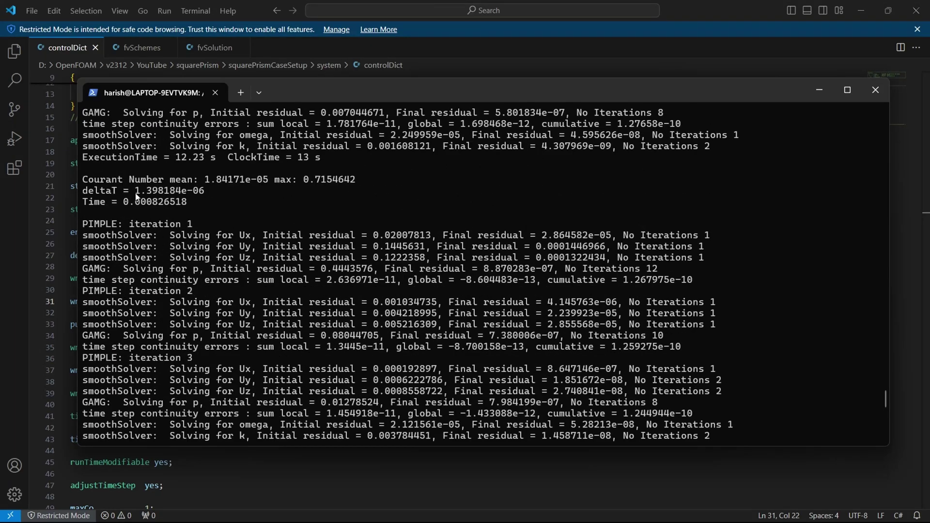
Step: Follow the solver's time steps, noting the deltaT value 1.398184e-06
left_click_drag(137, 196, 205, 197)
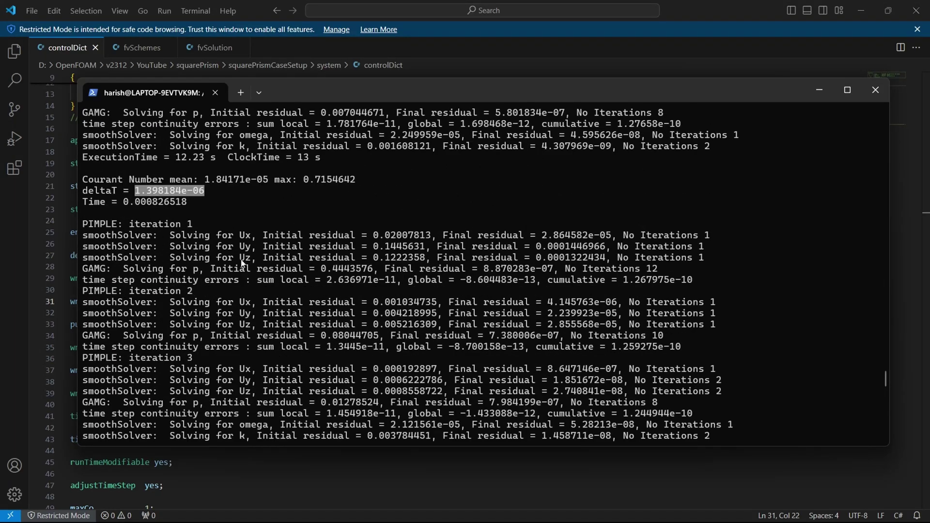
key("ctrl+c")
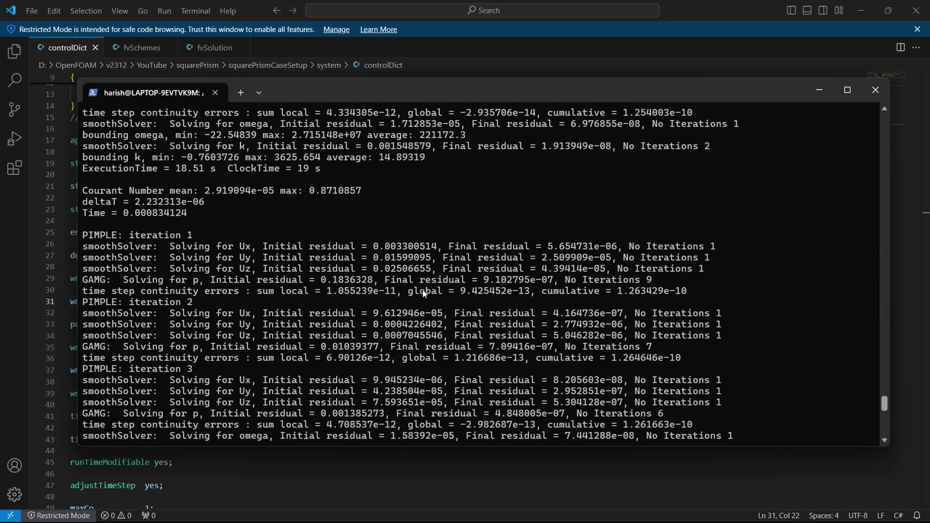
scroll(435, 329, "down", 15)
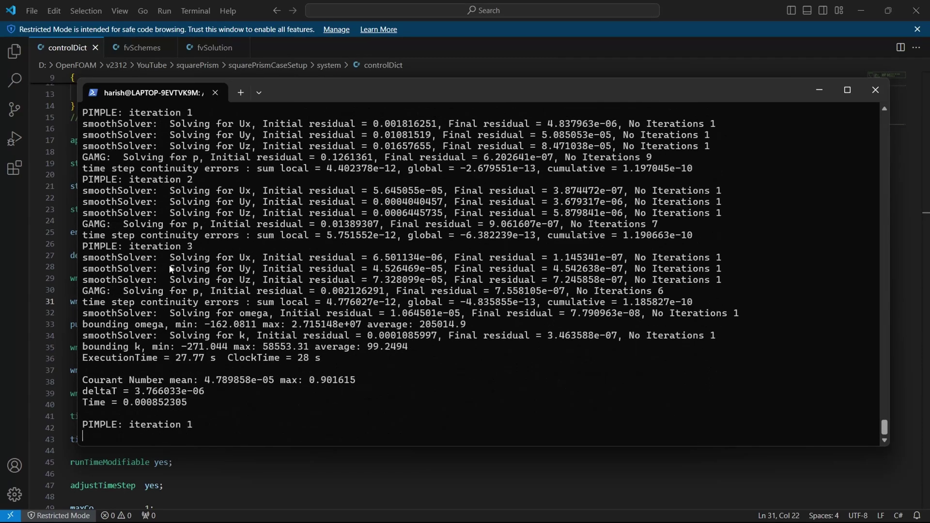
key("alt+Tab")
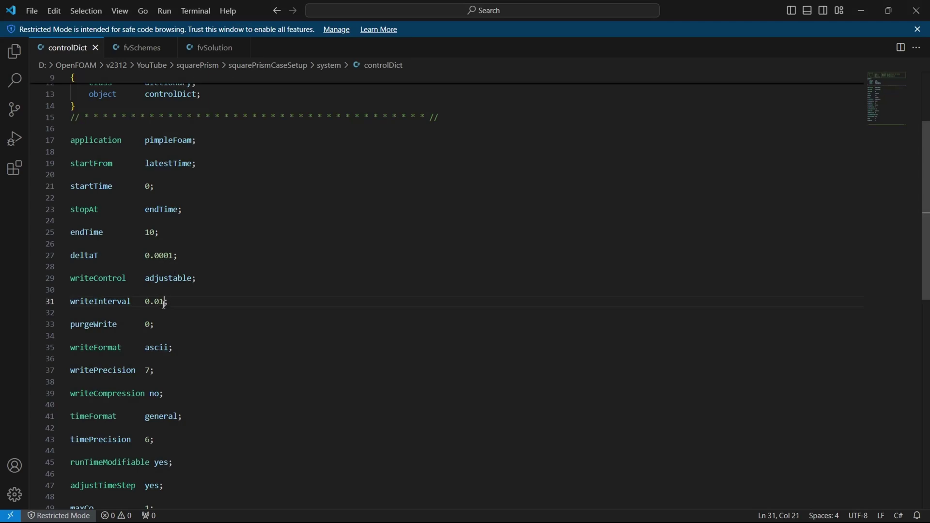
Step: Change controlDict's writeInterval from 0.01 to 0.0009
double_click(164, 303)
type("0.0009")
key("alt+Tab")
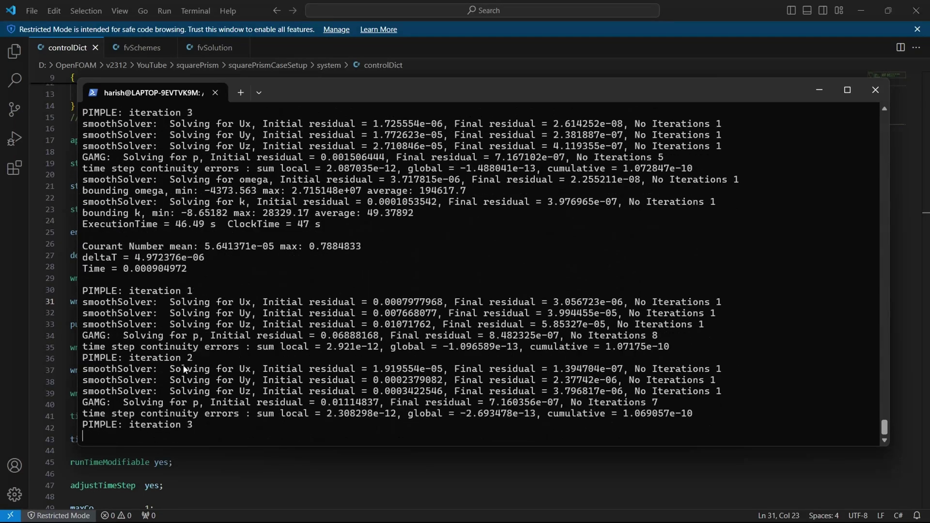
Step: Leave pimpleFoam running and bring the File Explorer window to the front
key("alt+Tab")
key("Tab")
Step: Go up to squarePrismCaseSetup and look inside the processor0 folder
key("alt+Up")
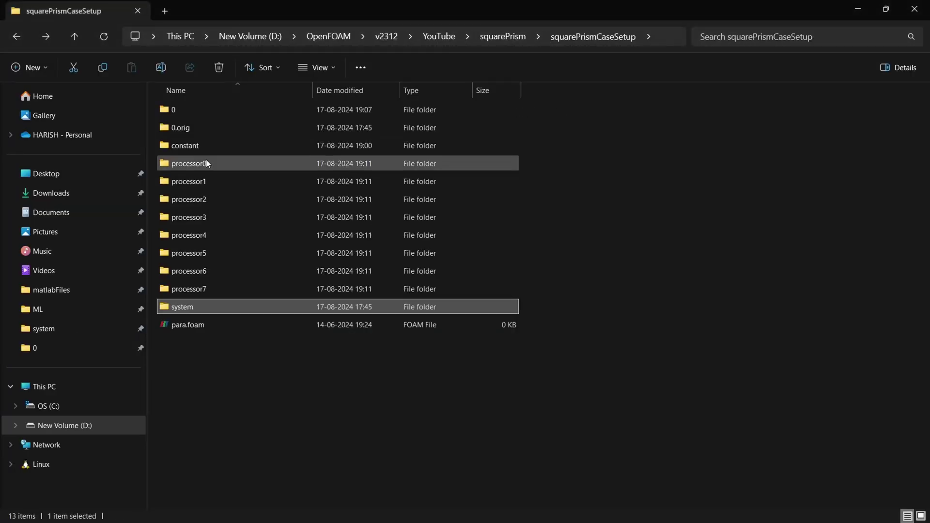
double_click(205, 163)
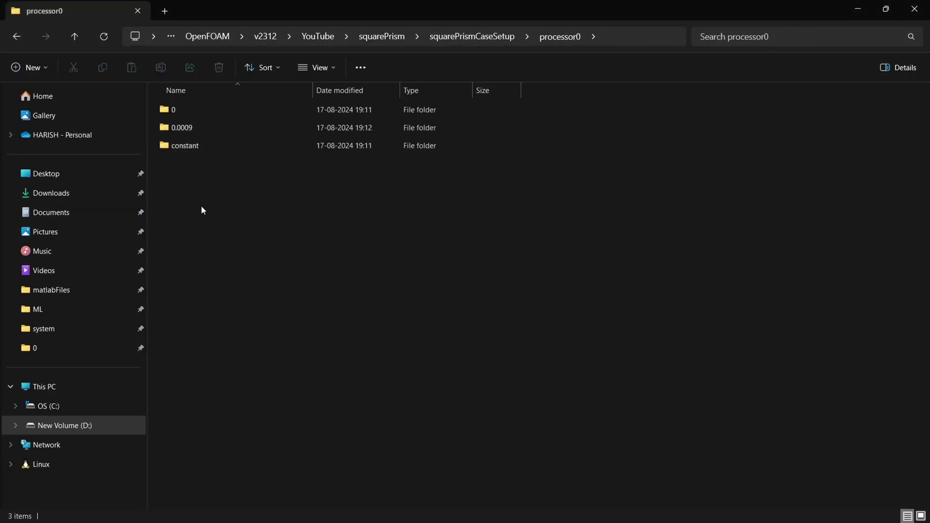
key("alt+Left")
Step: Stop the pimpleFoam run and confirm processor0 now contains a 0.0009 folder
key("alt+Tab")
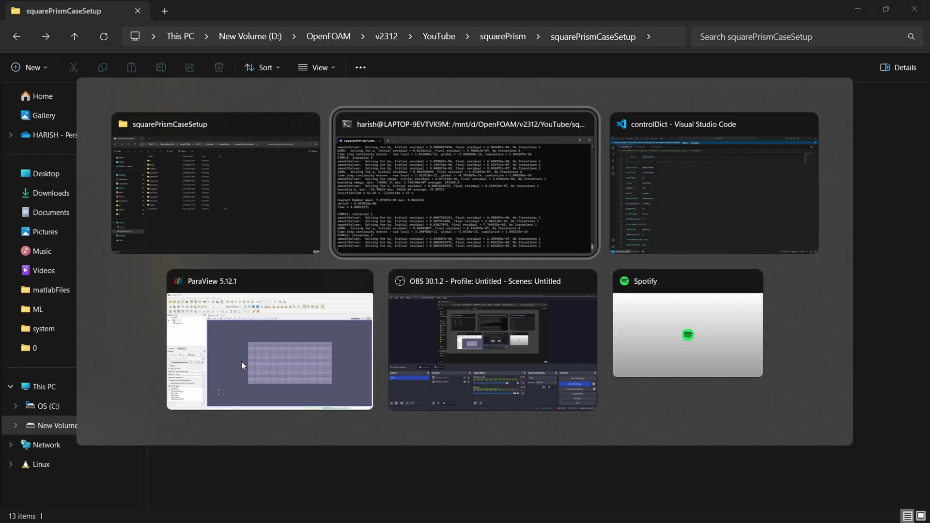
key("ctrl+c")
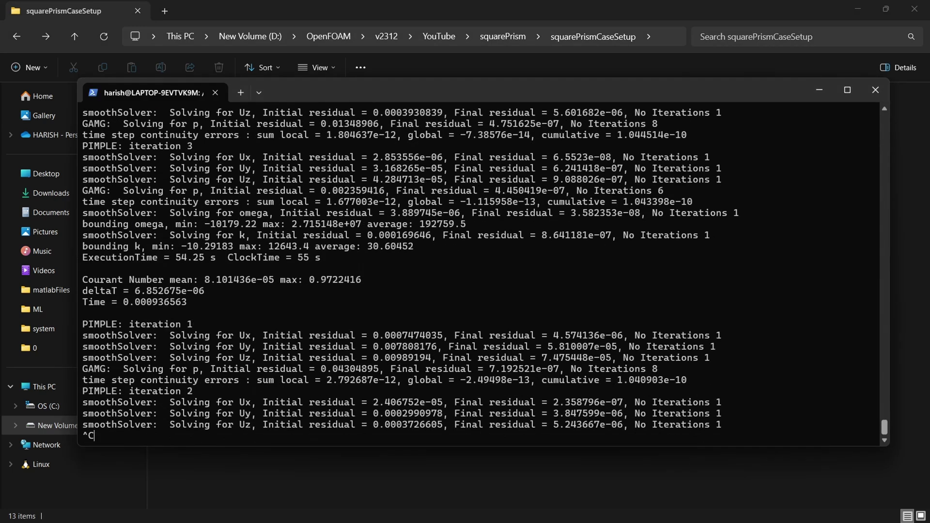
key("alt+Tab")
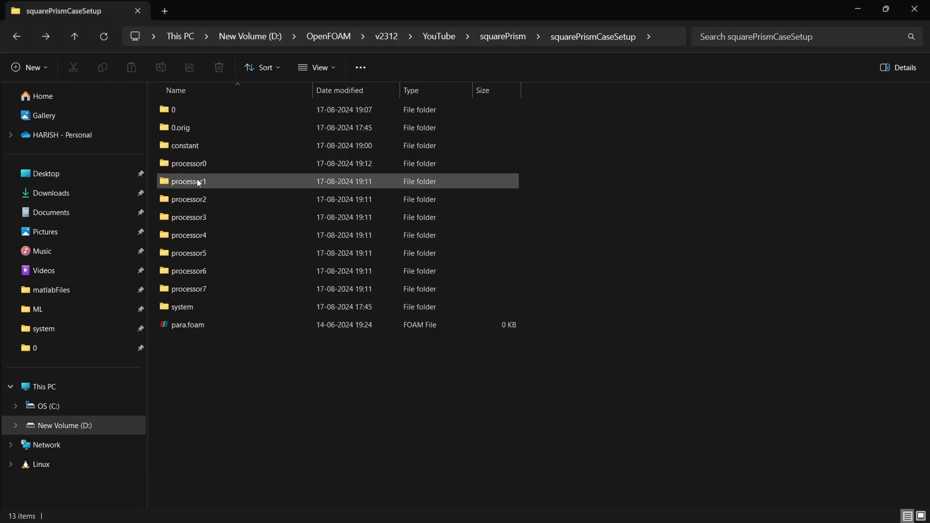
double_click(202, 164)
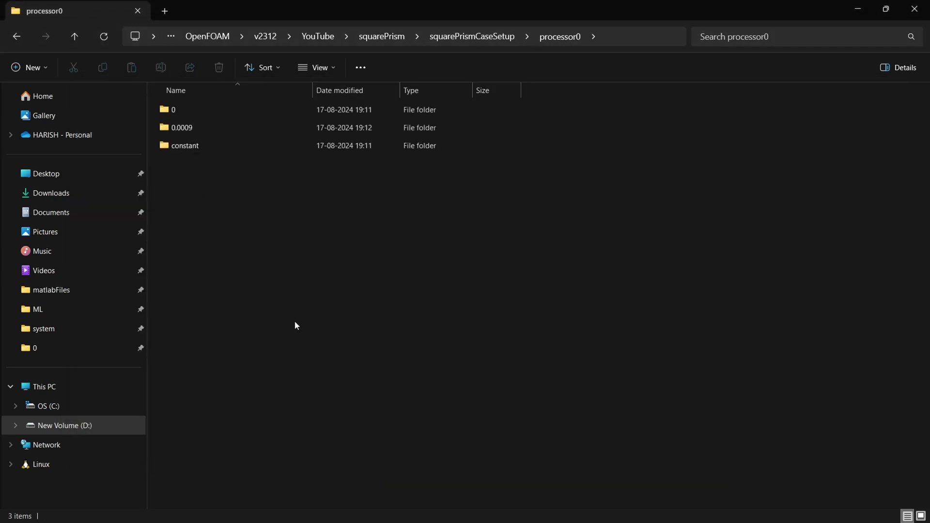
key("alt+Left")
left_click(233, 390)
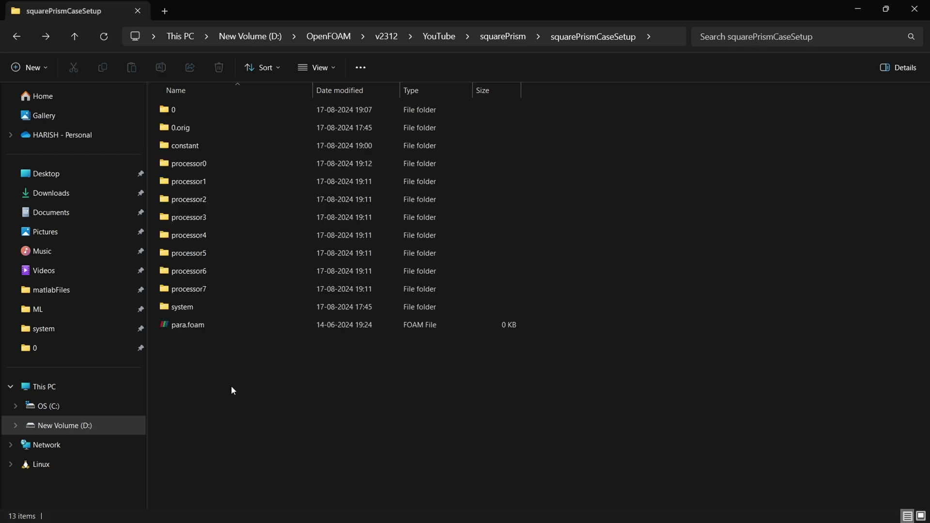
Step: Load para.foam as a Decomposed Case and colour the domain by velocity U
double_click(200, 327)
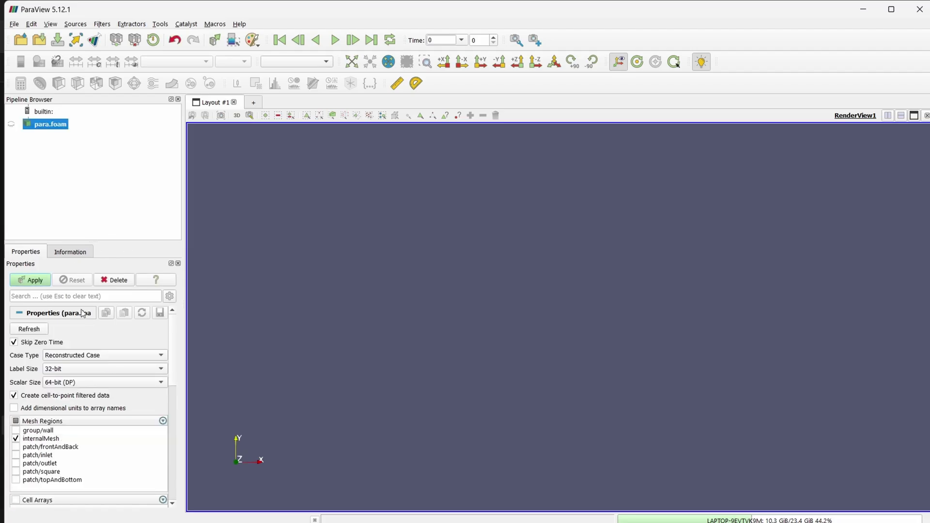
left_click(81, 357)
left_click(81, 345)
left_click(47, 281)
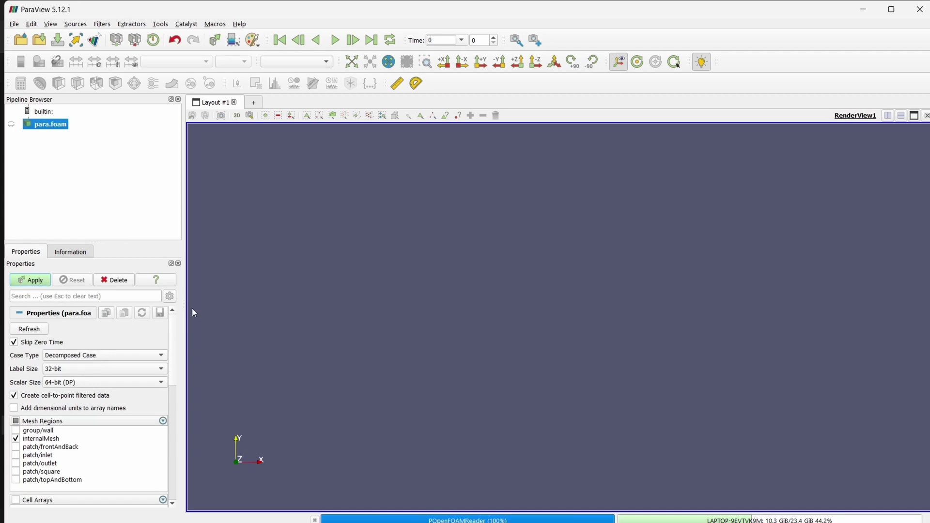
left_click_drag(258, 318, 348, 340)
left_click(179, 62)
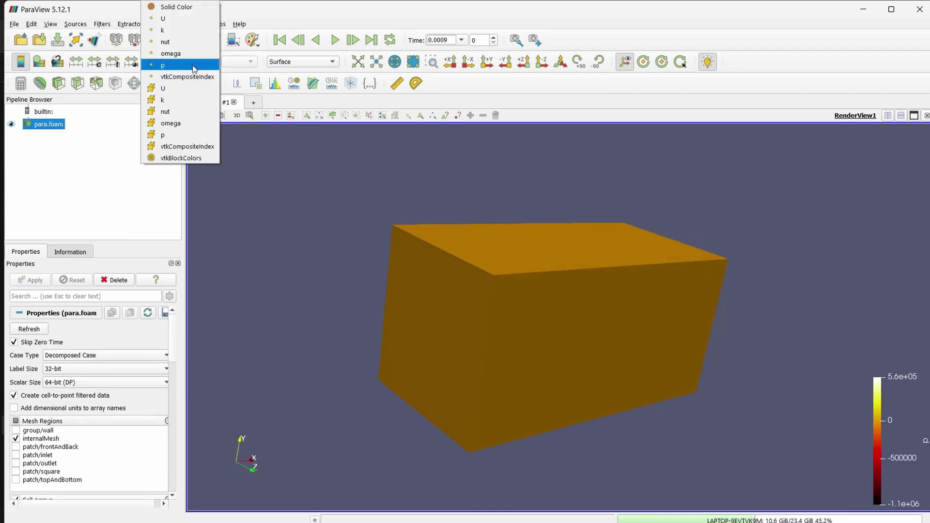
left_click(184, 27)
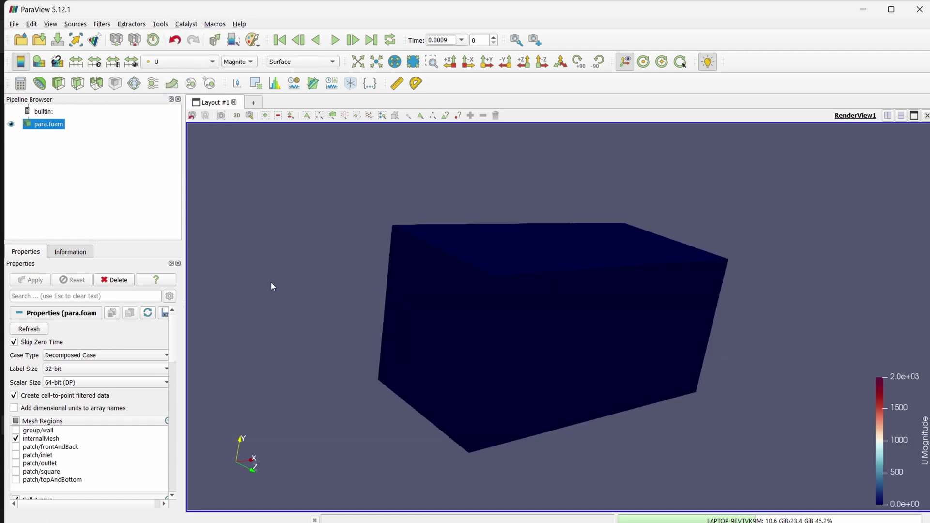
Step: Add a Z-normal slice with the plane widget hidden, coloured by U
left_click(76, 86)
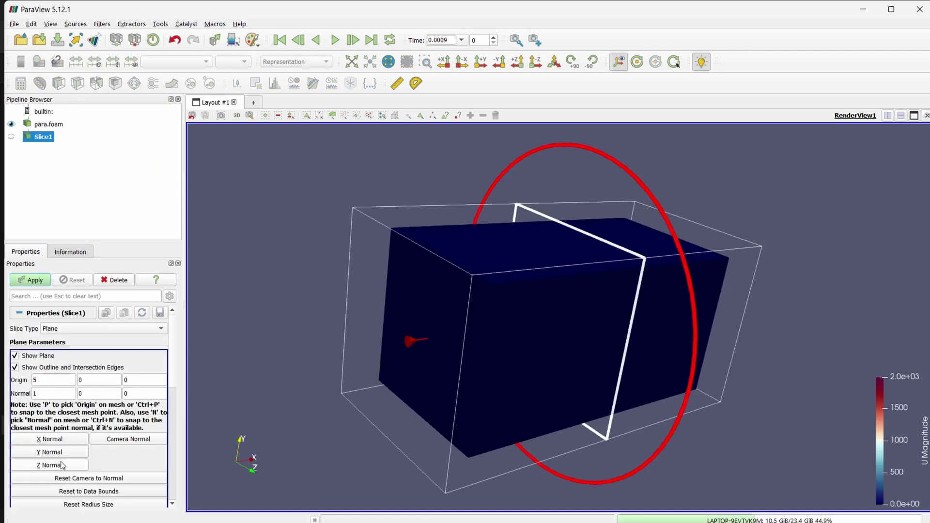
left_click(42, 356)
left_click(39, 283)
left_click(541, 61)
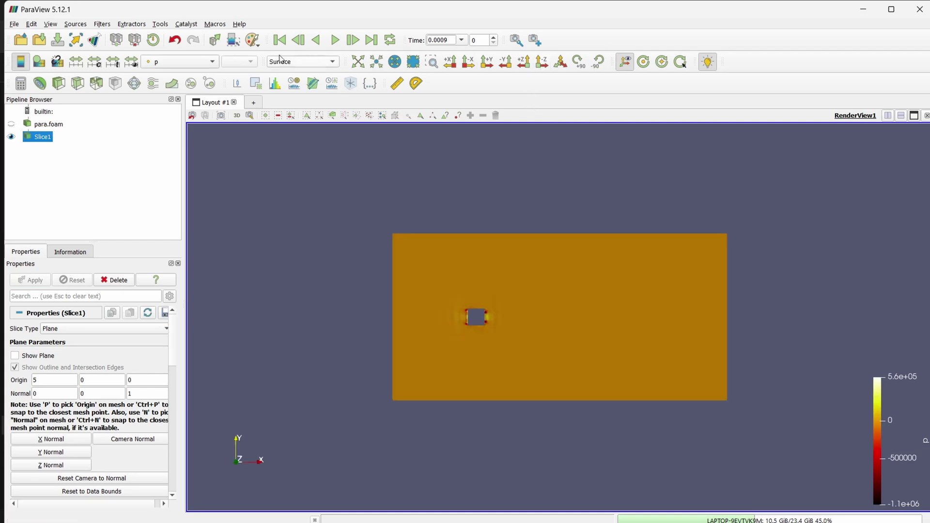
left_click(191, 62)
left_click(180, 18)
Step: Rescale the slice colours to the visible velocity range and tilt the view slightly
scroll(474, 357, "up", 5)
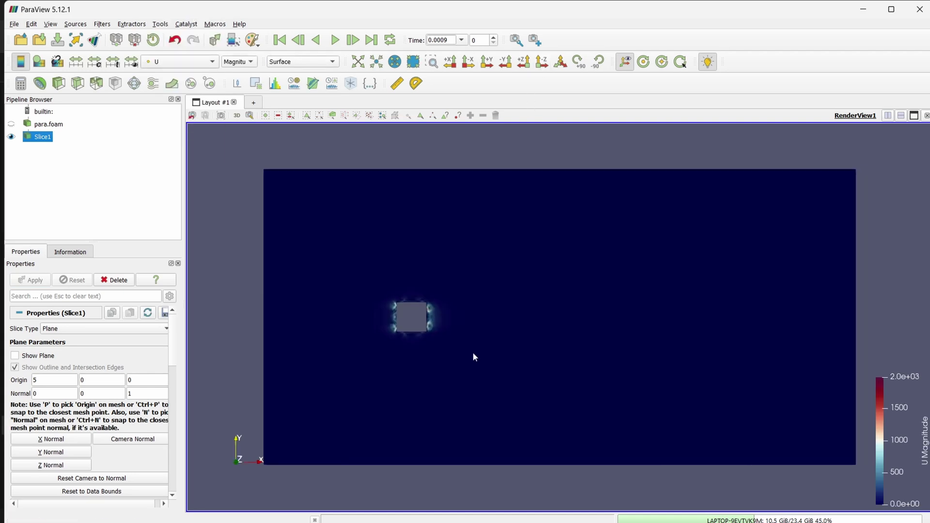
left_click(131, 62)
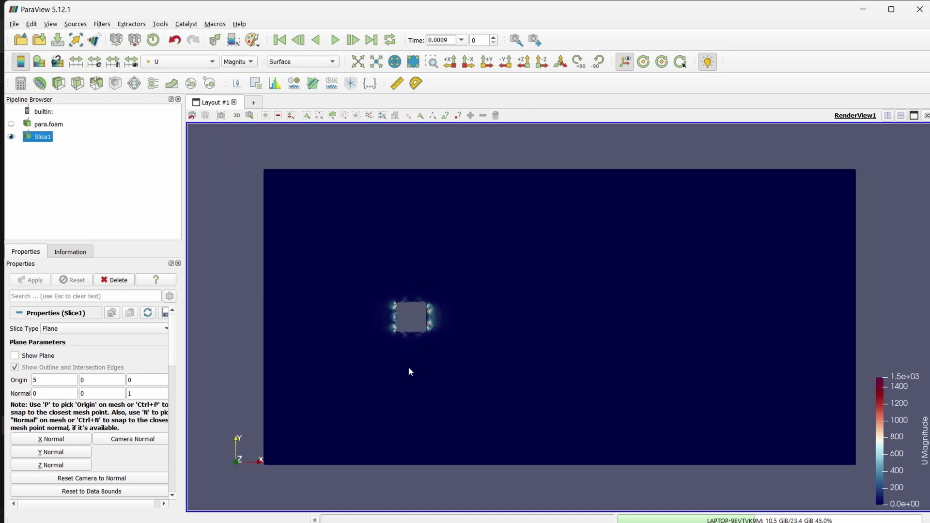
scroll(472, 347, "down", 2)
scroll(408, 369, "up", 8)
scroll(335, 313, "down", 8)
scroll(335, 313, "down", 4)
left_click_drag(351, 371, 360, 368)
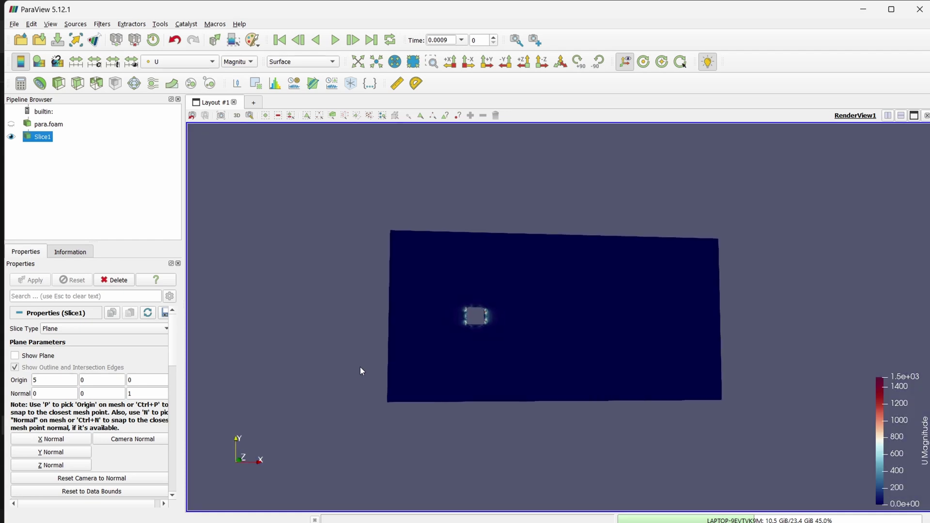
key("alt+Tab")
key("Tab")
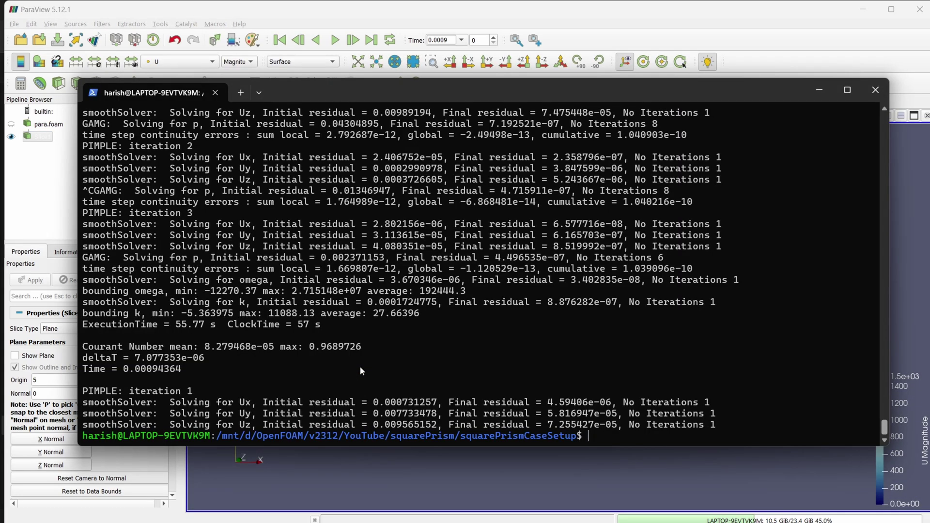
Step: Clear the terminal and run reconstructPar to merge the processor results
type("paraF")
key("BackSpace")
key("BackSpace")
key("BackSpace")
key("BackSpace")
key("BackSpace")
type("clear")
key("Return")
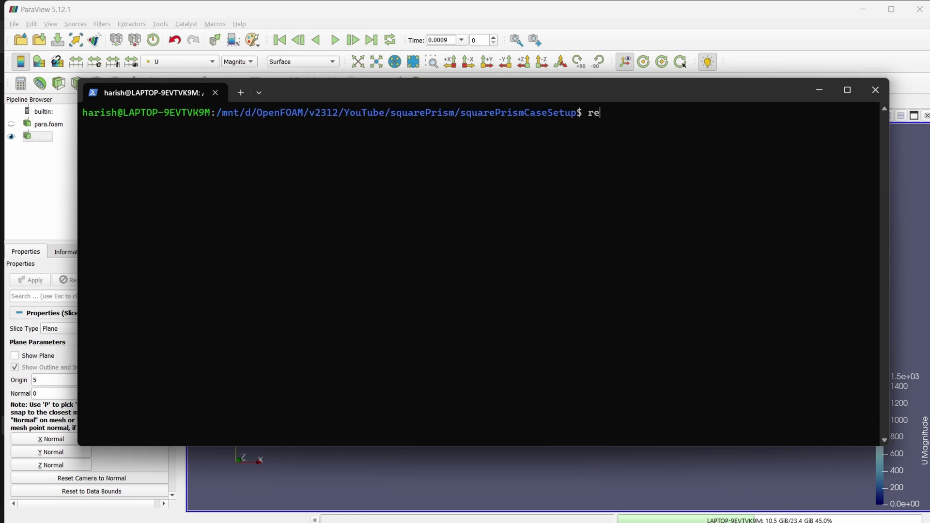
type("constructPar")
key("Return")
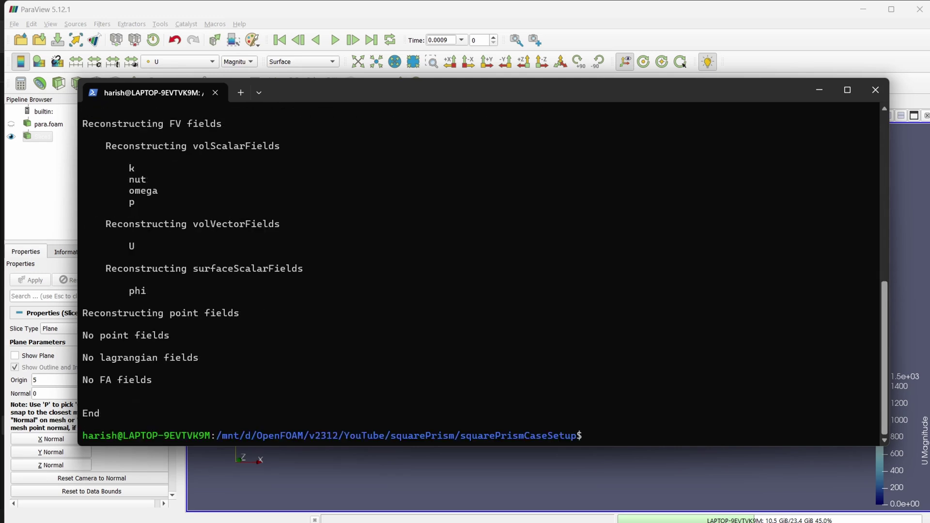
scroll(384, 356, "up", 4)
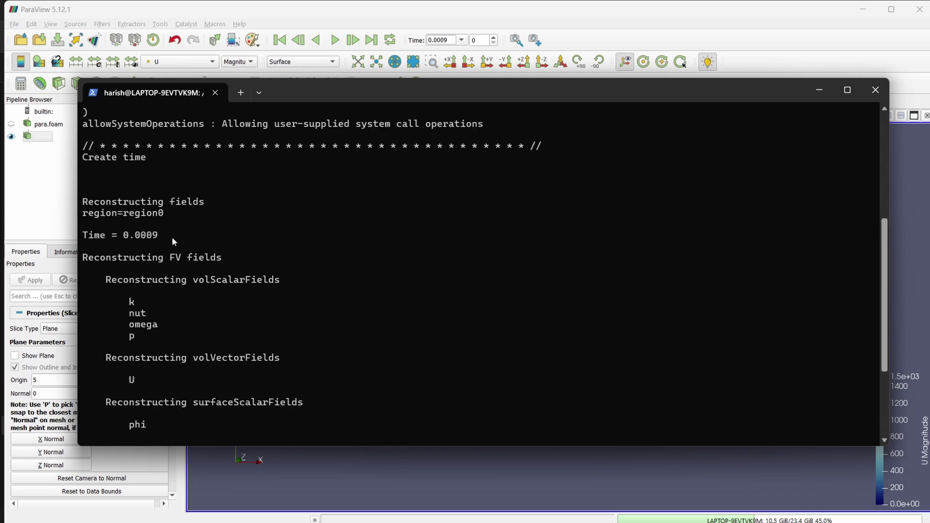
scroll(205, 292, "down", 4)
Step: Check the new top-level 0.0009 folder in the case directory
key("alt+Tab")
key("Tab")
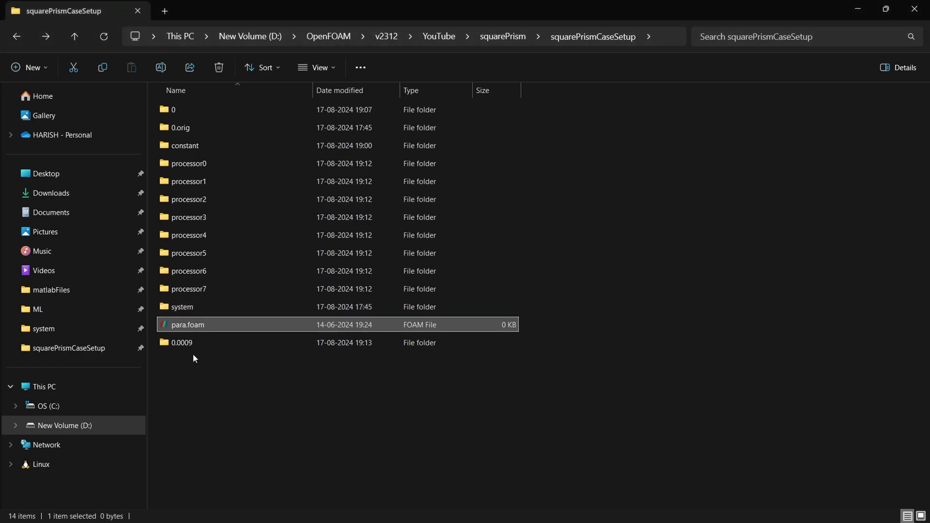
double_click(194, 348)
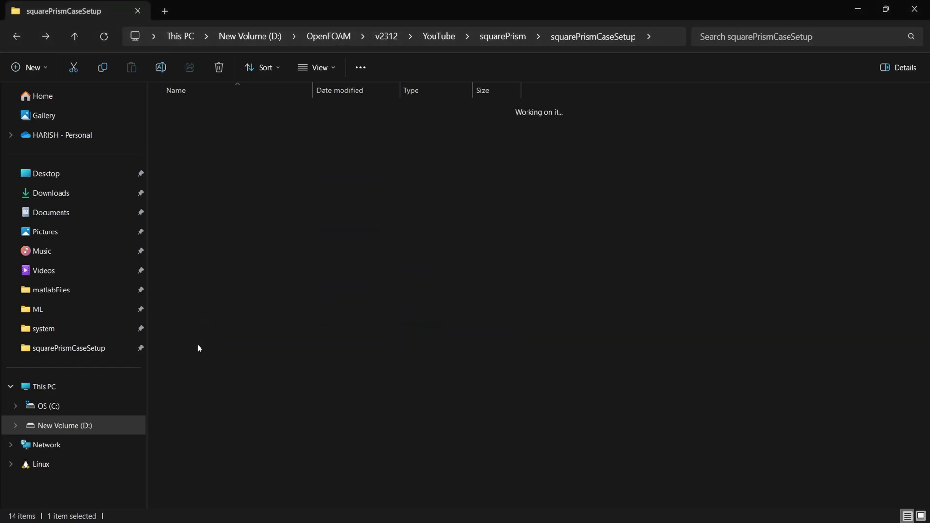
key("alt+Left")
left_click(251, 407)
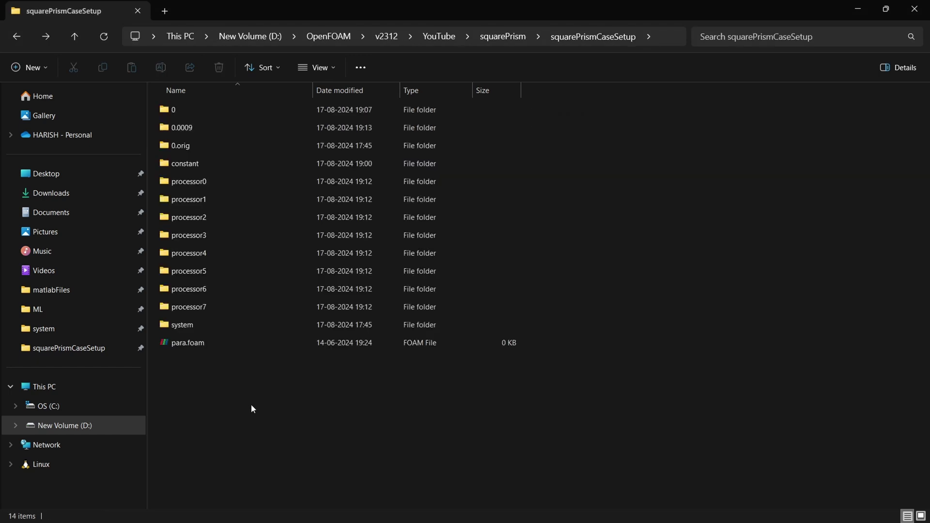
Step: Open the reconstructed para.foam and add a Z-normal slice with the plane widget hidden
double_click(185, 339)
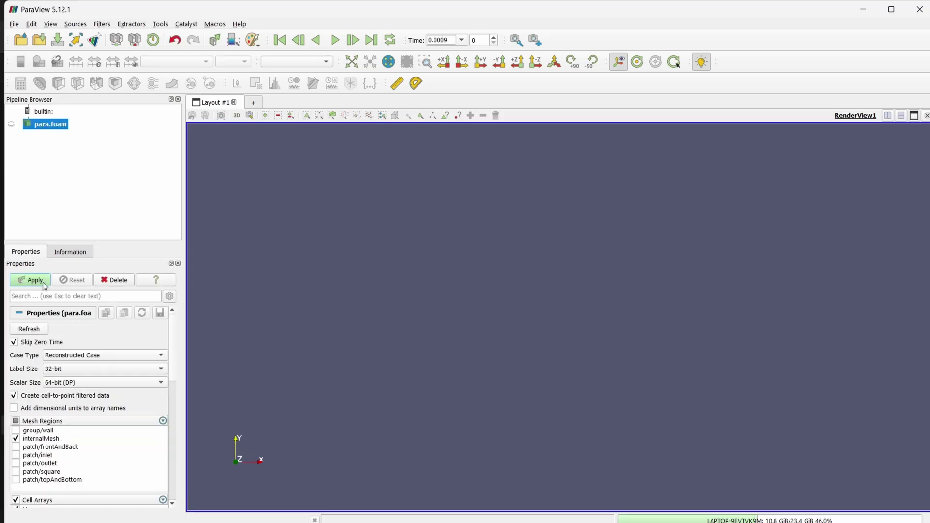
left_click_drag(495, 237, 370, 214)
left_click(77, 82)
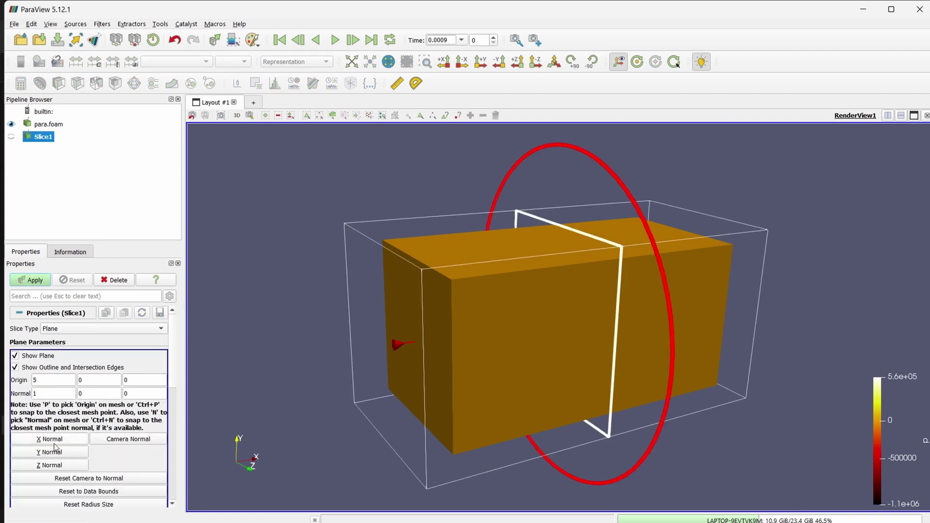
left_click(52, 465)
left_click(43, 359)
left_click(42, 280)
left_click(543, 63)
Step: Keep the slice as Surface, colour it by velocity U, and rescale to the data range
left_click(291, 62)
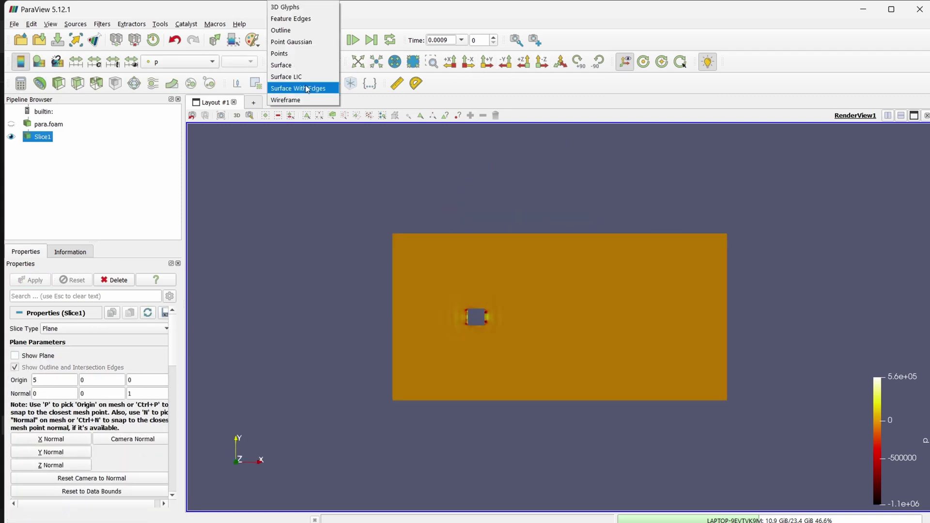
left_click(301, 76)
left_click(300, 61)
left_click(285, 65)
left_click(180, 62)
left_click(164, 18)
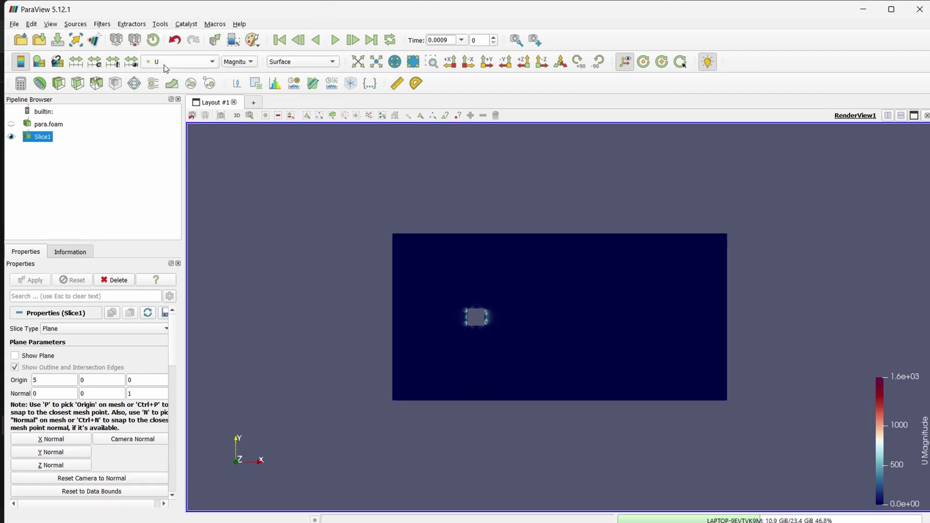
scroll(426, 307, "up", 5)
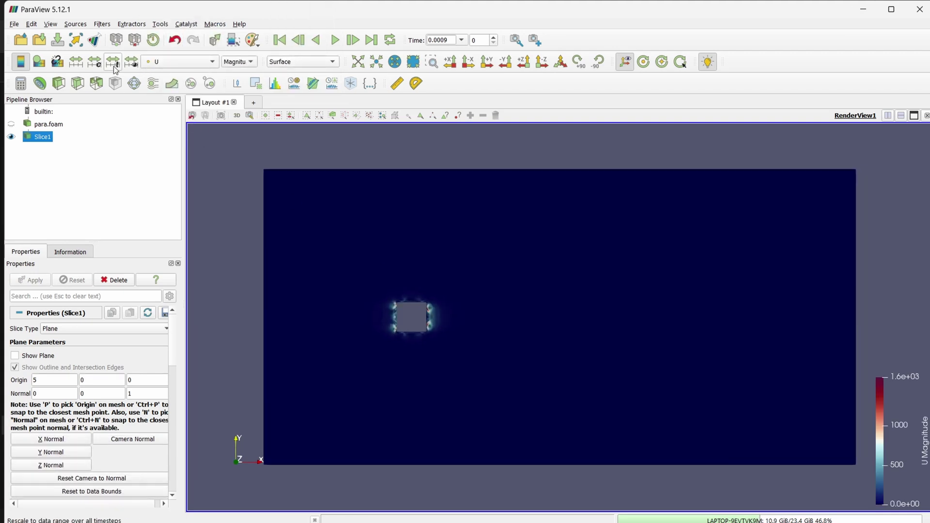
left_click(138, 70)
Step: In the other ParaView window, show the slice as a solid-colour wireframe
key("alt+Tab")
left_click(715, 239)
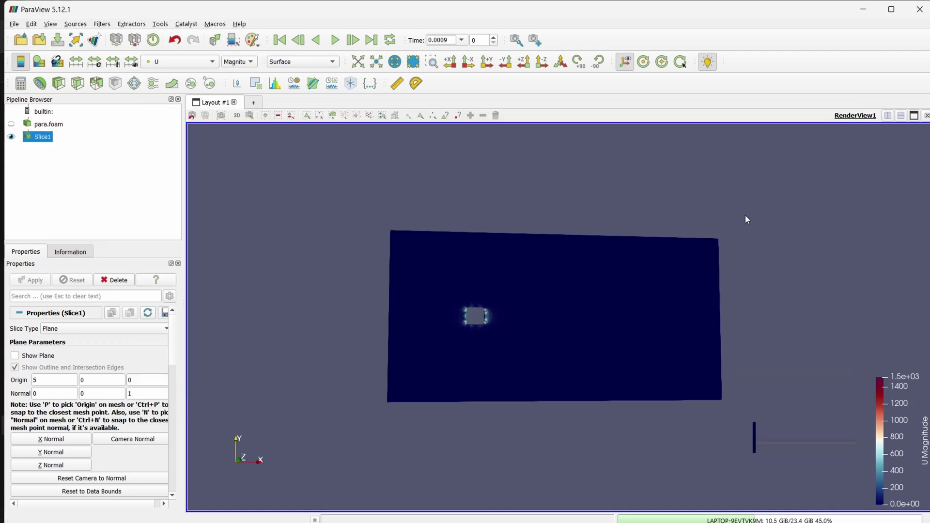
left_click(538, 64)
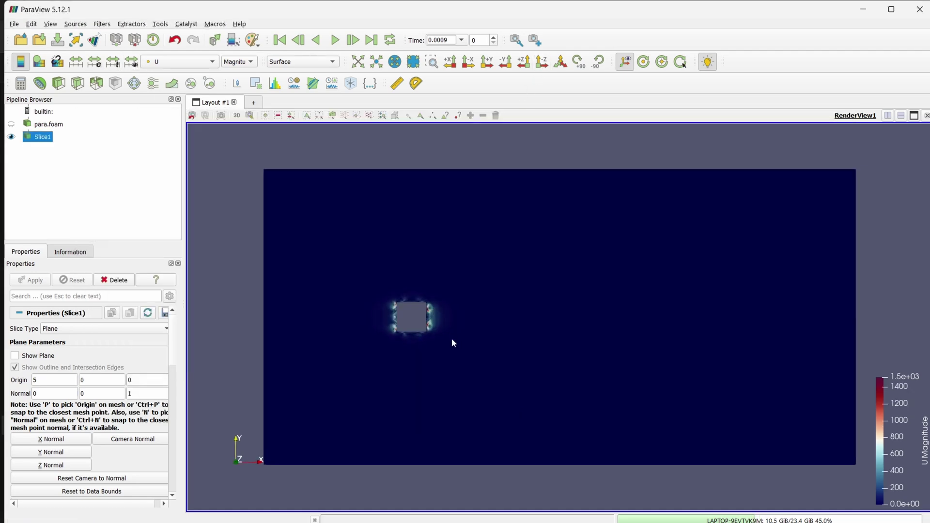
left_click(180, 61)
left_click(167, 49)
left_click(302, 62)
left_click(301, 97)
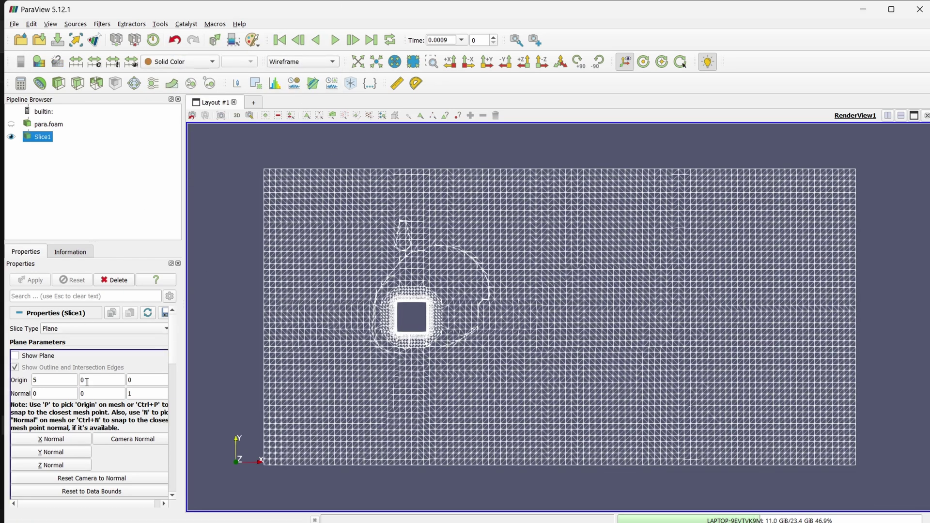
Step: Make the para.foam domain visible and hide Slice1
left_click(48, 126)
left_click(11, 124)
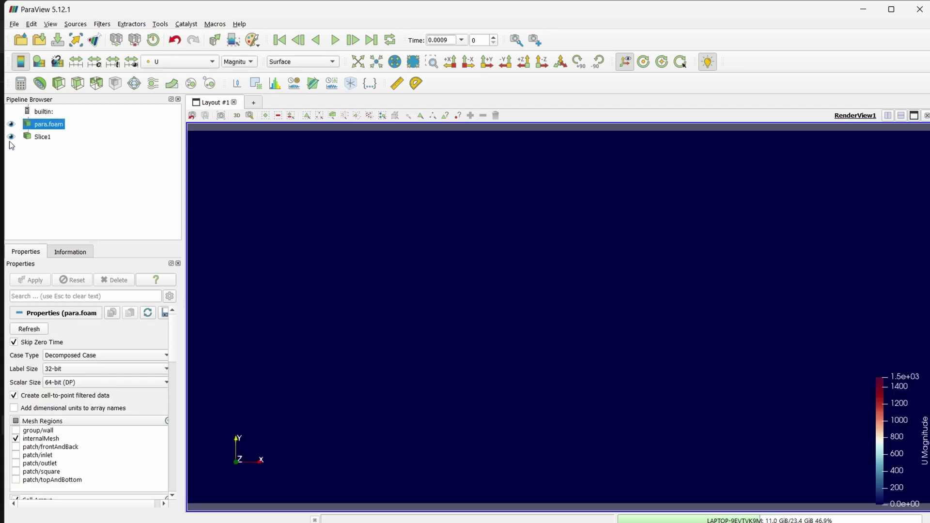
left_click(11, 136)
scroll(457, 257, "down", 3)
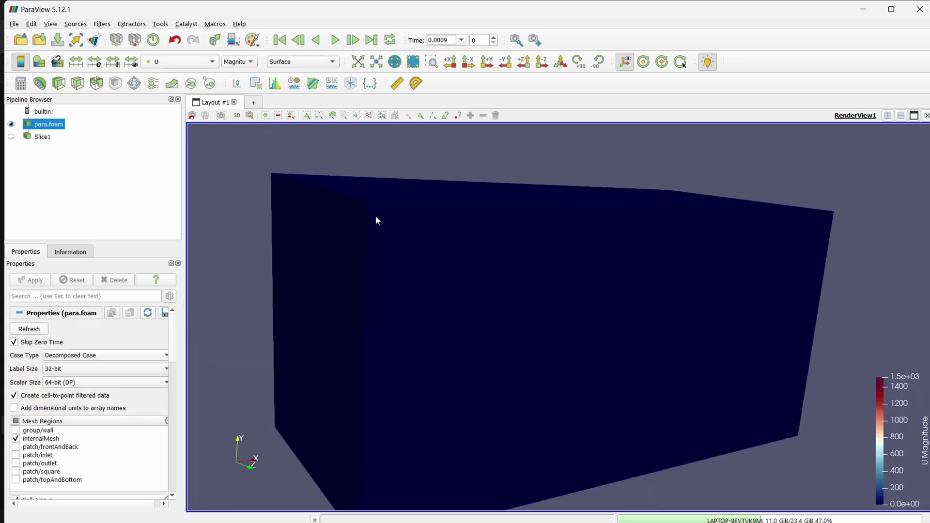
scroll(369, 216, "down", 2)
Step: Display para.foam as a Solid Color wireframe and orbit it into a 3-D view
left_click(187, 62)
left_click(184, 49)
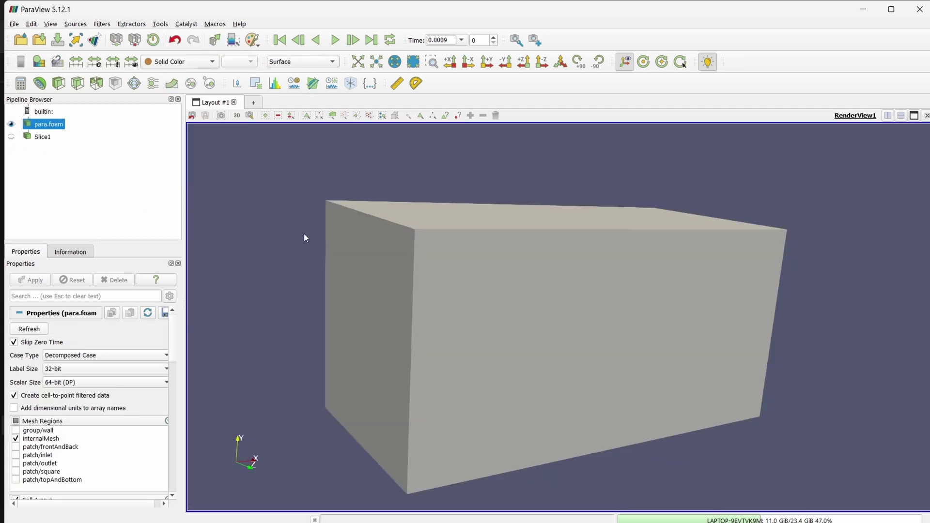
left_click(315, 65)
left_click(315, 111)
left_click_drag(382, 204, 751, 445)
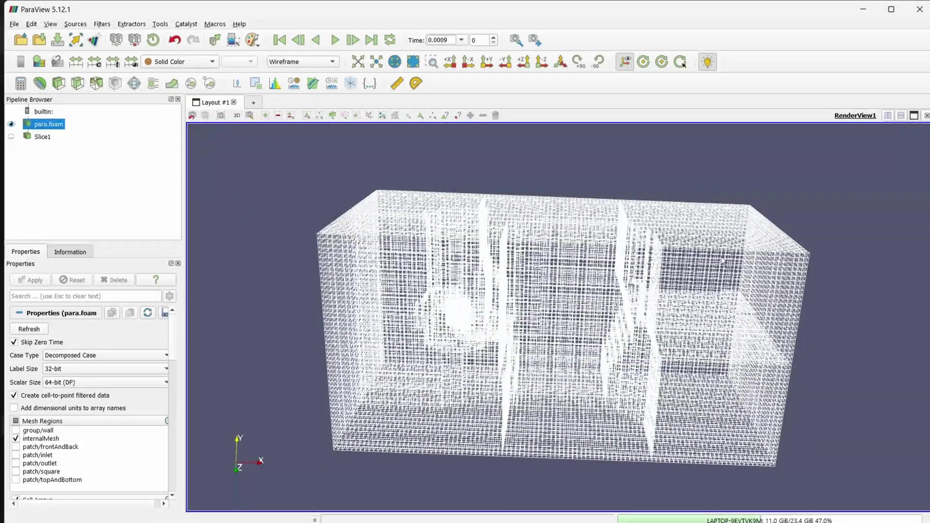
left_click_drag(724, 350, 463, 286)
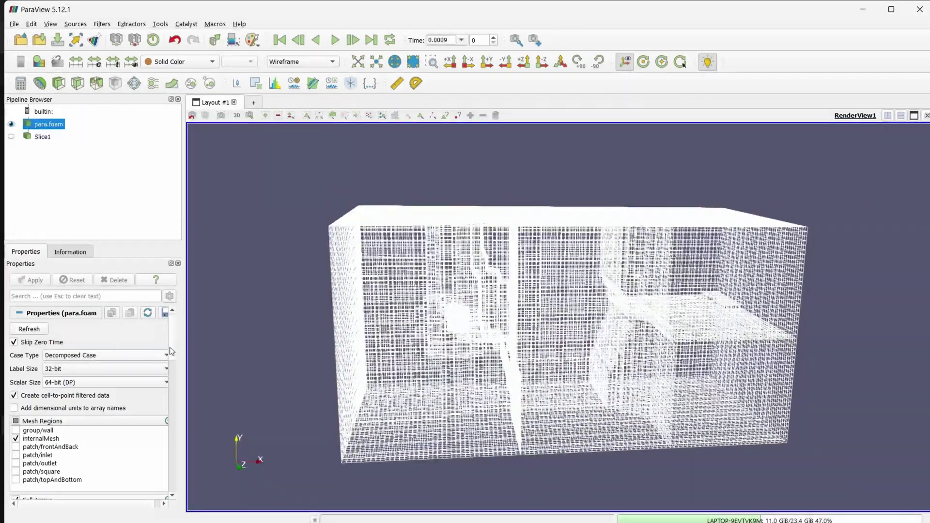
Step: Check the para.foam Case Type options, keeping it as Decomposed Case
left_click_drag(186, 347, 196, 346)
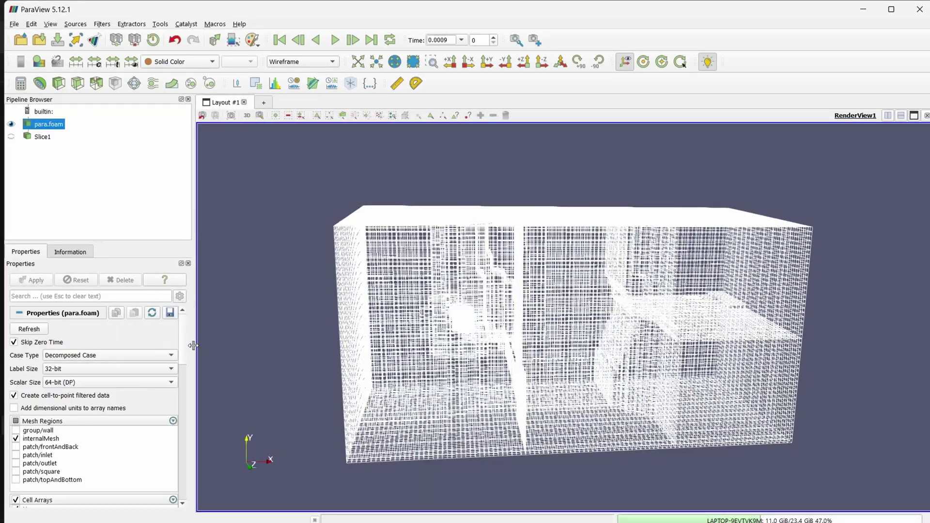
left_click(74, 357)
left_click(75, 358)
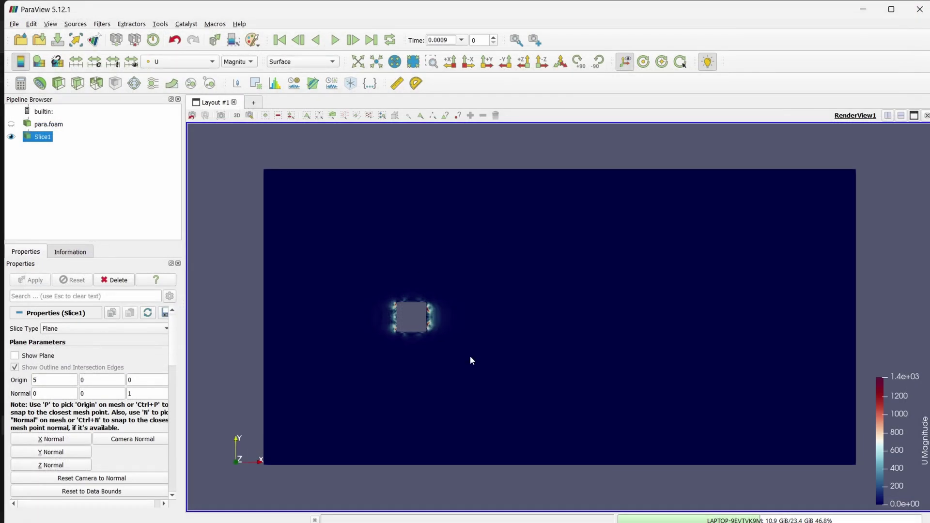
key("alt+Tab")
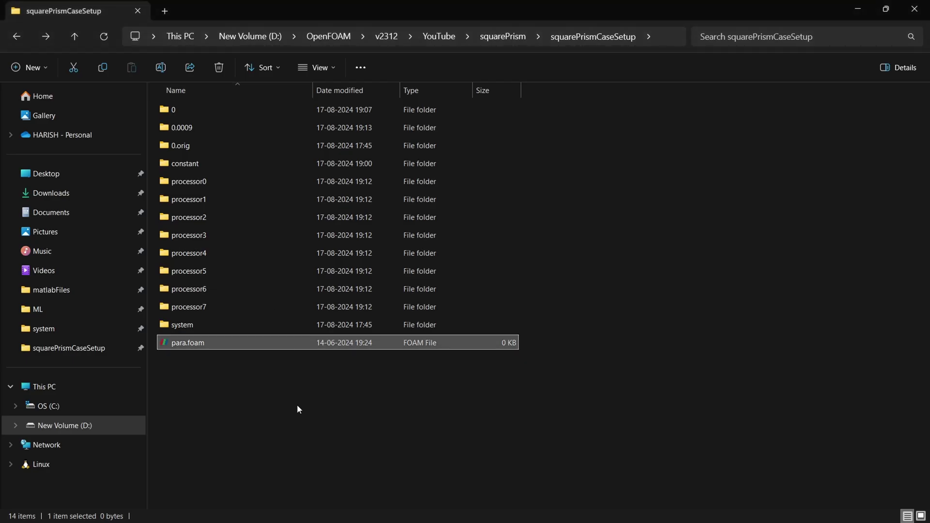
left_click(297, 405)
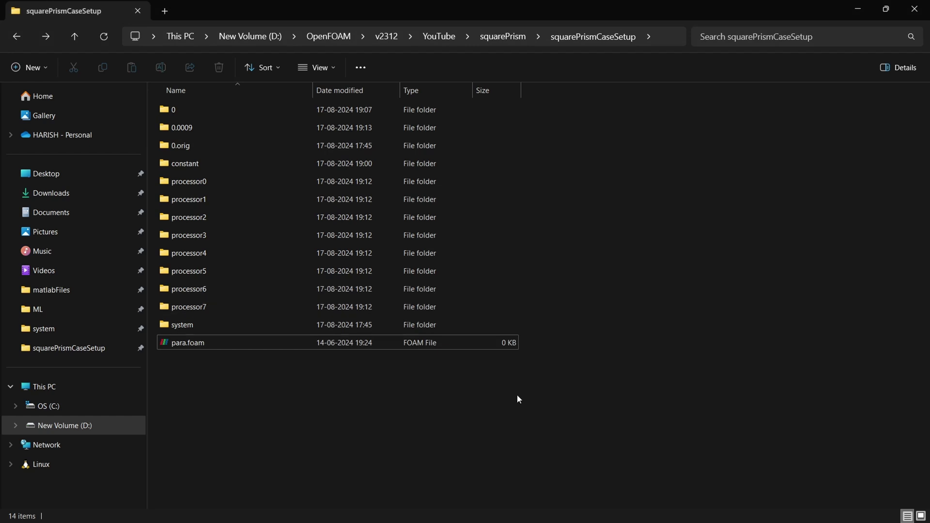
key("alt+Tab")
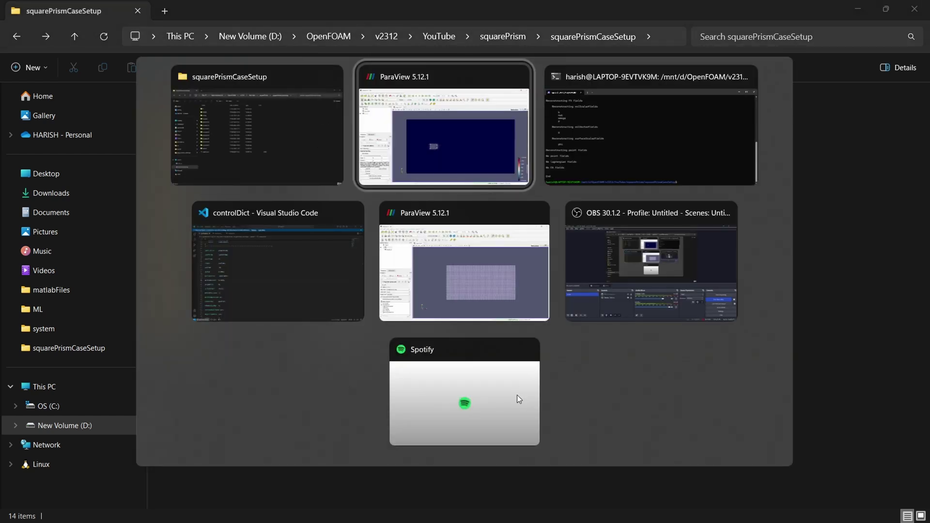
left_click(447, 204)
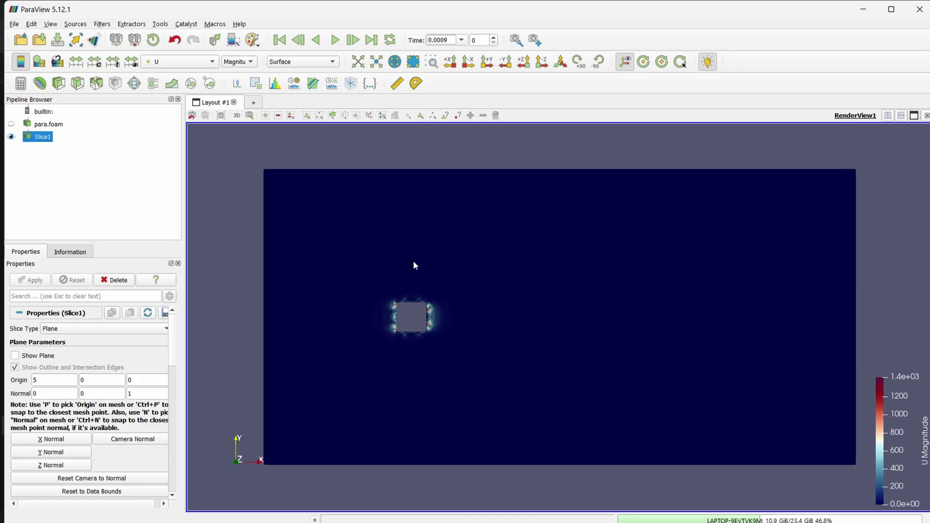